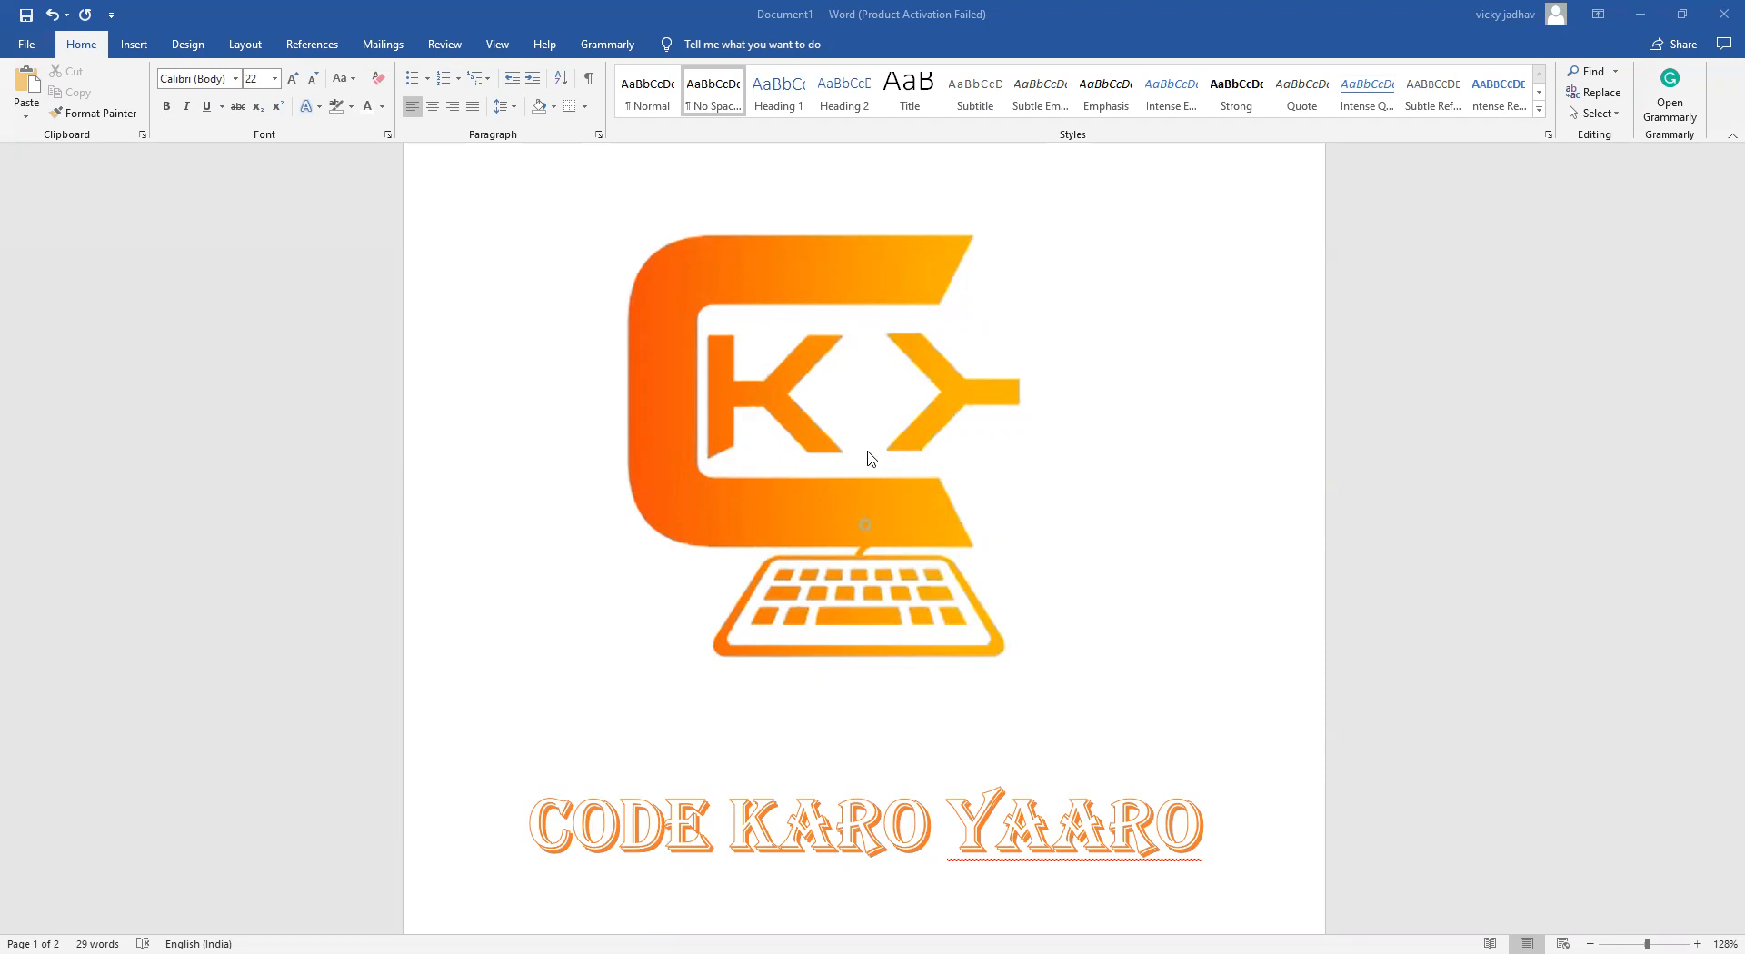
Generate two paragraphs of sample text below the shortcut list on page 2 with the formula =rand(2,2).
{"action": "scroll", "coordinate": [868, 457], "scroll_direction": "down", "scroll_amount": 4}
{"action": "scroll", "coordinate": [870, 456], "scroll_direction": "down", "scroll_amount": 10}
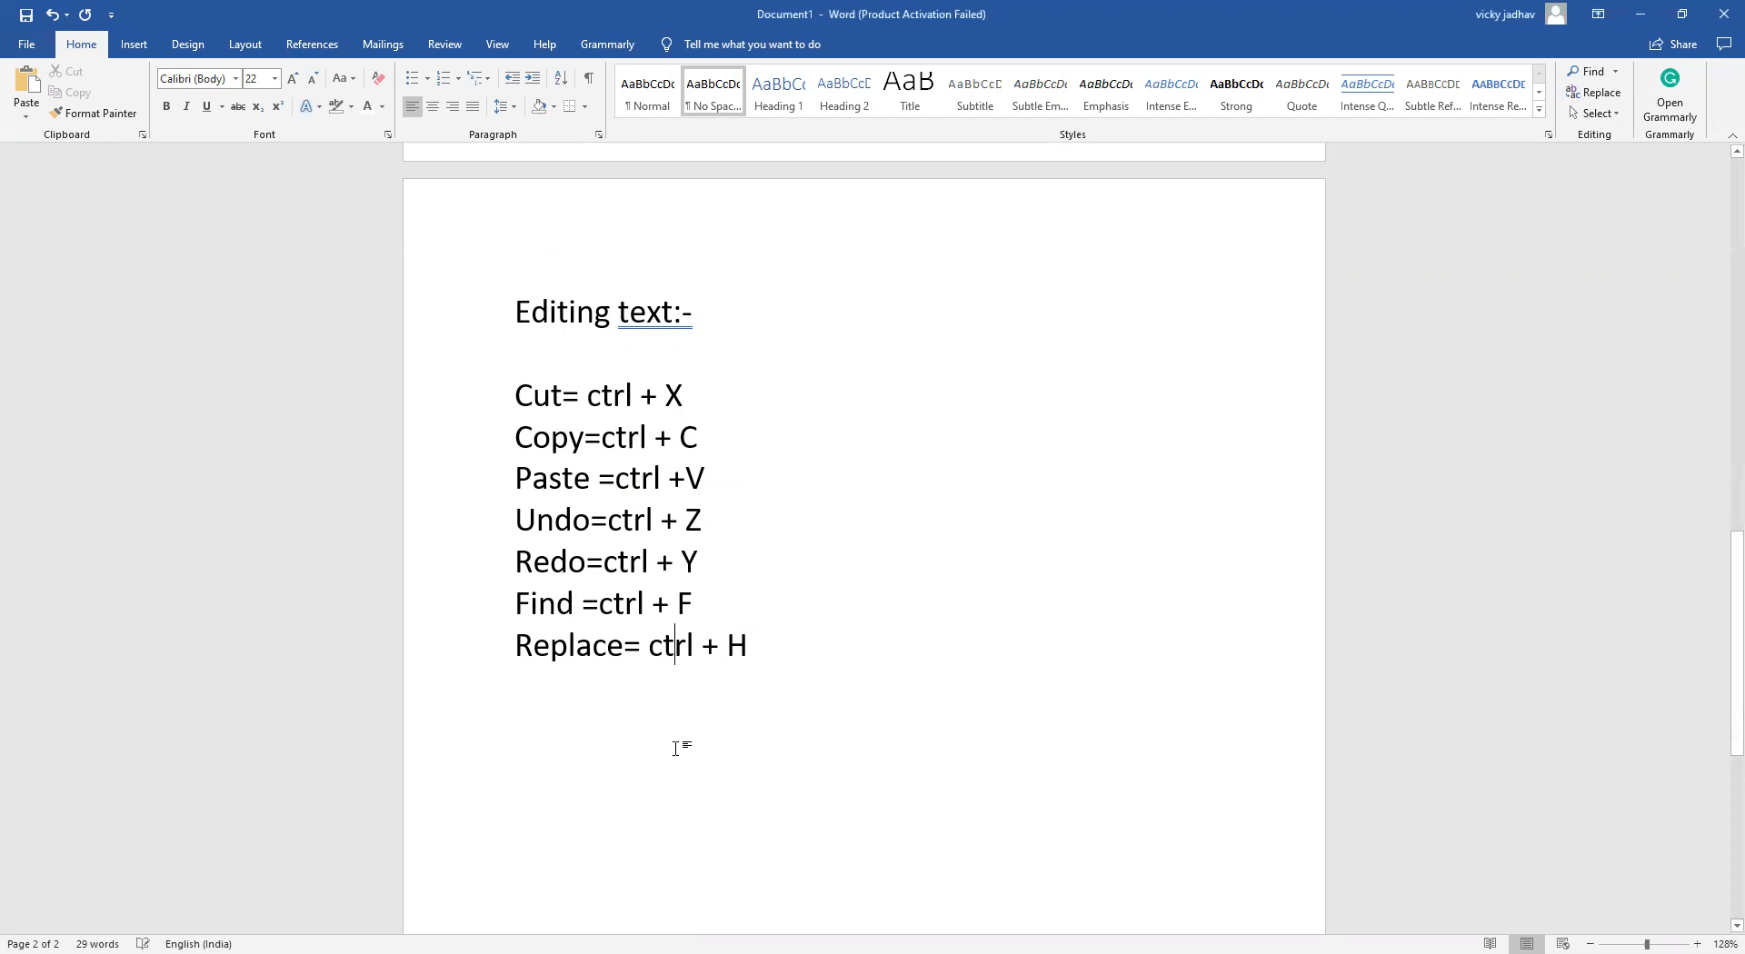
{"action": "left_click", "coordinate": [768, 659]}
{"action": "key", "text": "Return"}
{"action": "key", "text": "Return"}
{"action": "key", "text": "Return"}
{"action": "type", "text": "=rand"}
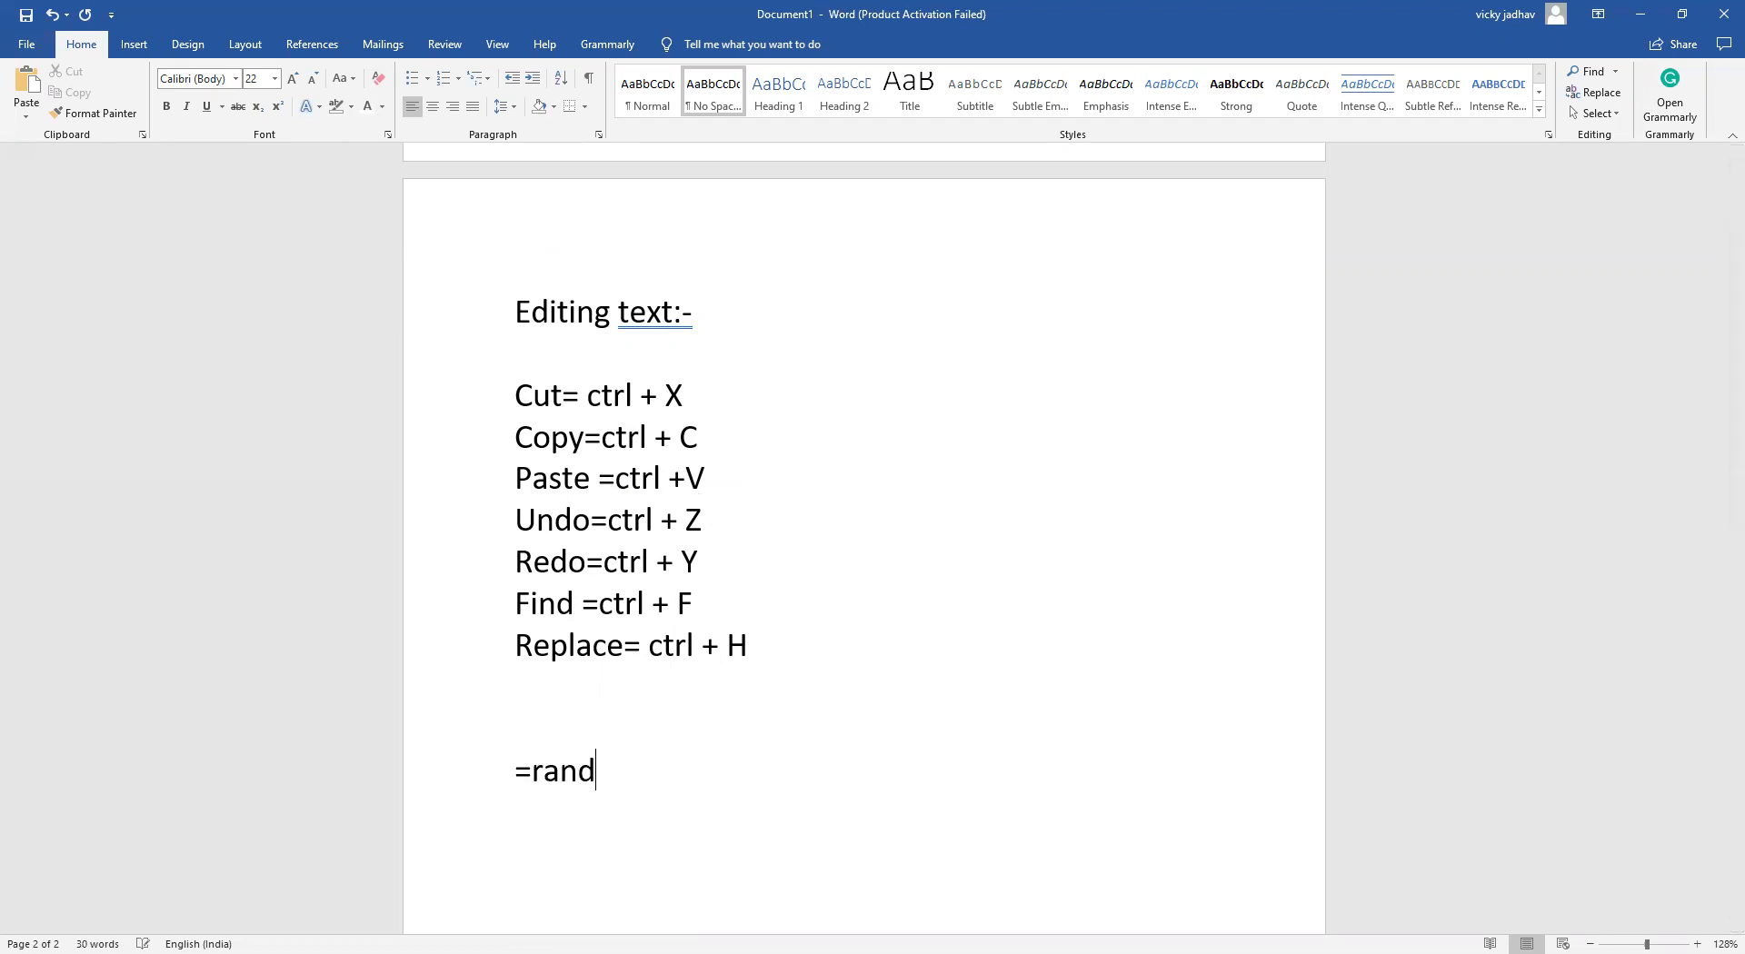
{"action": "type", "text": "(2,2)"}
{"action": "key", "text": "Return"}
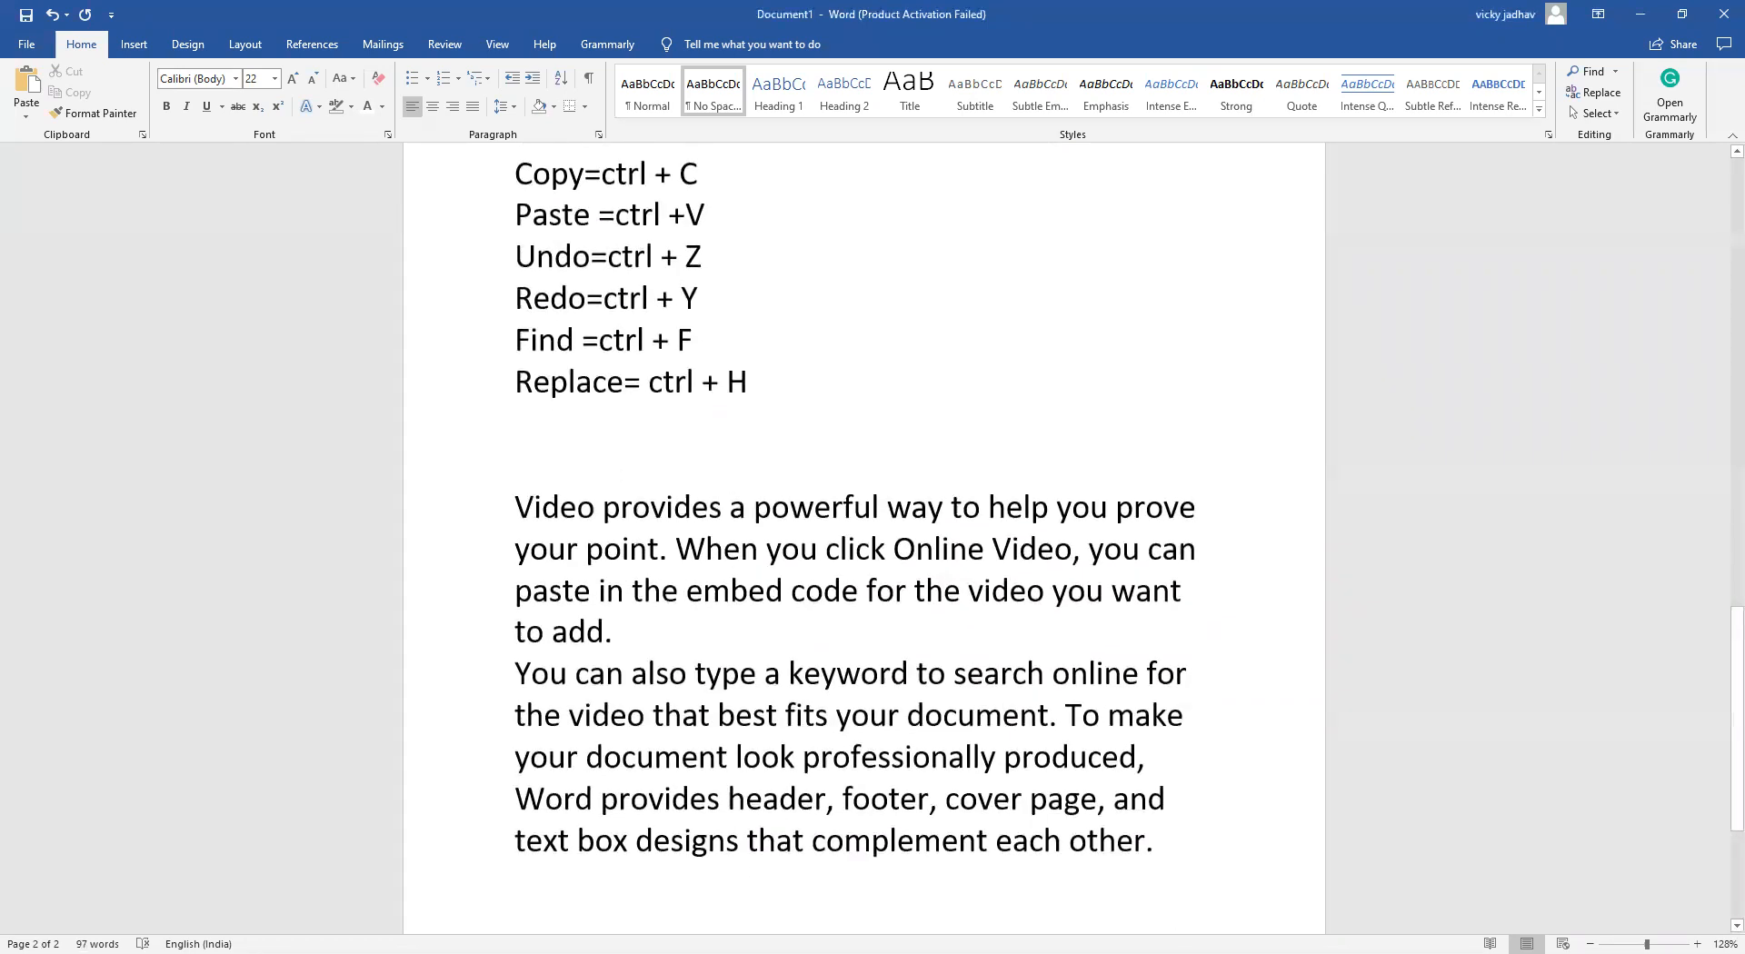
Undo the generated sample text and regenerate it from the =rand(2,2) formula.
{"action": "key", "text": "ctrl+z"}
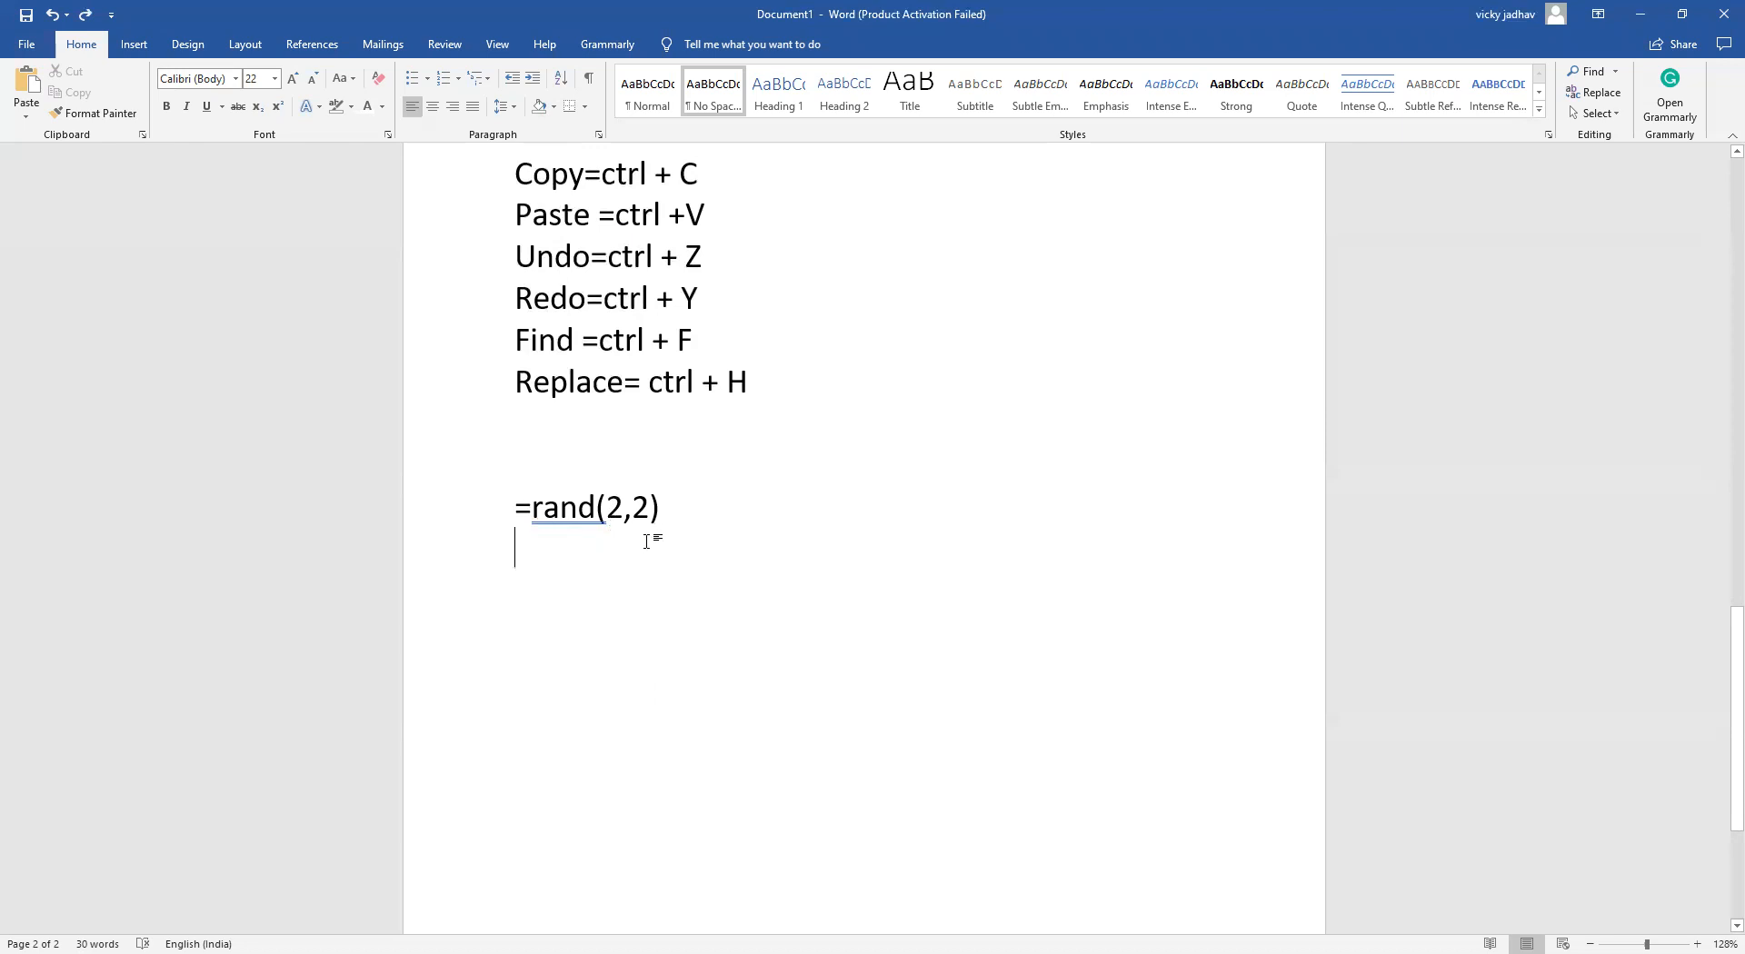
{"action": "key", "text": "BackSpace"}
{"action": "key", "text": "Return"}
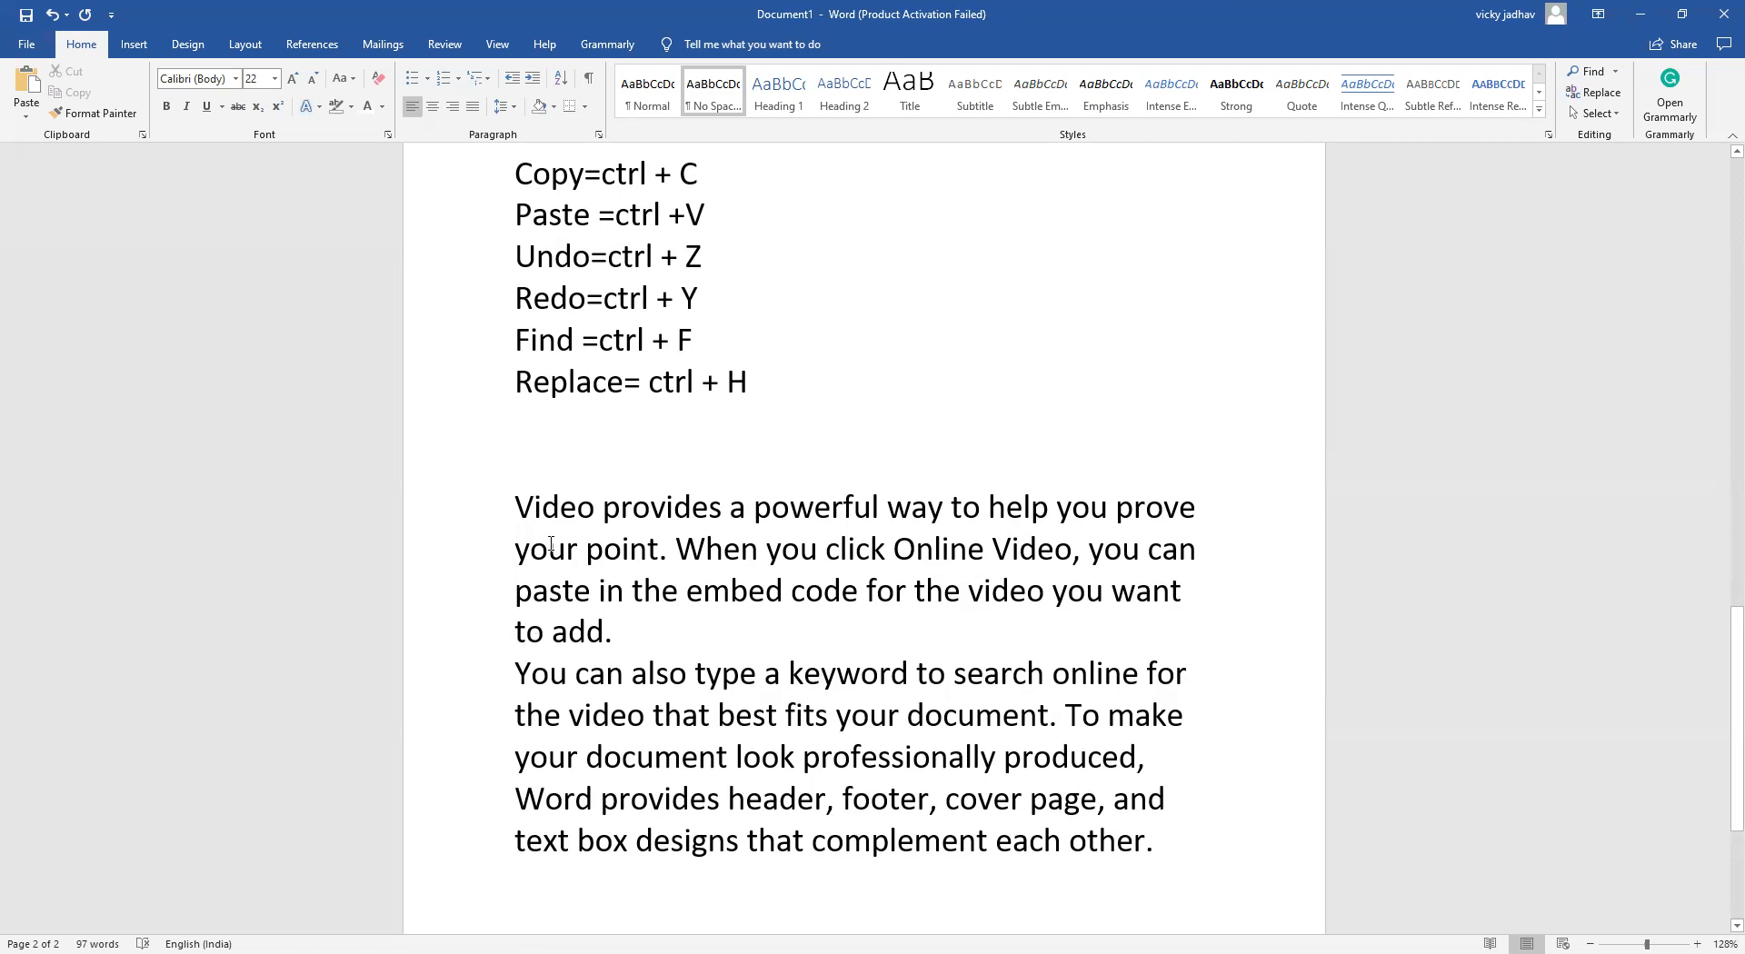
Cut the sentence "Video provides a powerful way to help you prove your point." from the first sample paragraph.
{"action": "scroll", "coordinate": [550, 548], "scroll_direction": "up", "scroll_amount": 1}
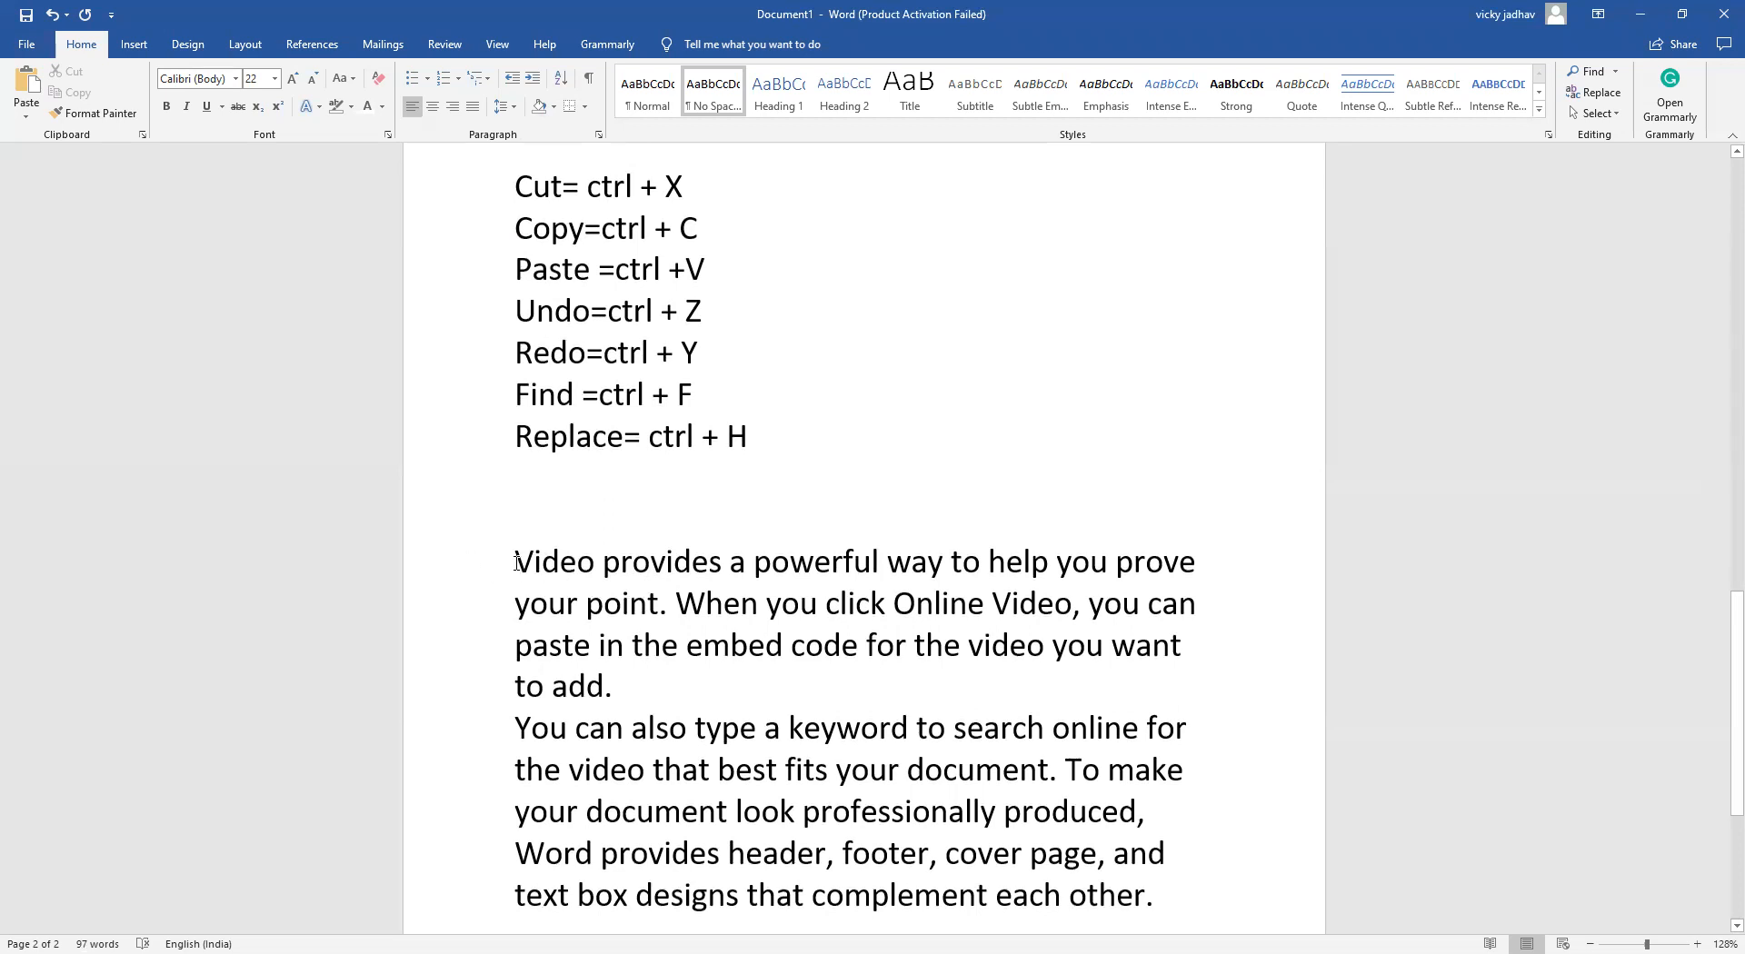
{"action": "left_click_drag", "start_coordinate": [516, 561], "coordinate": [781, 570]}
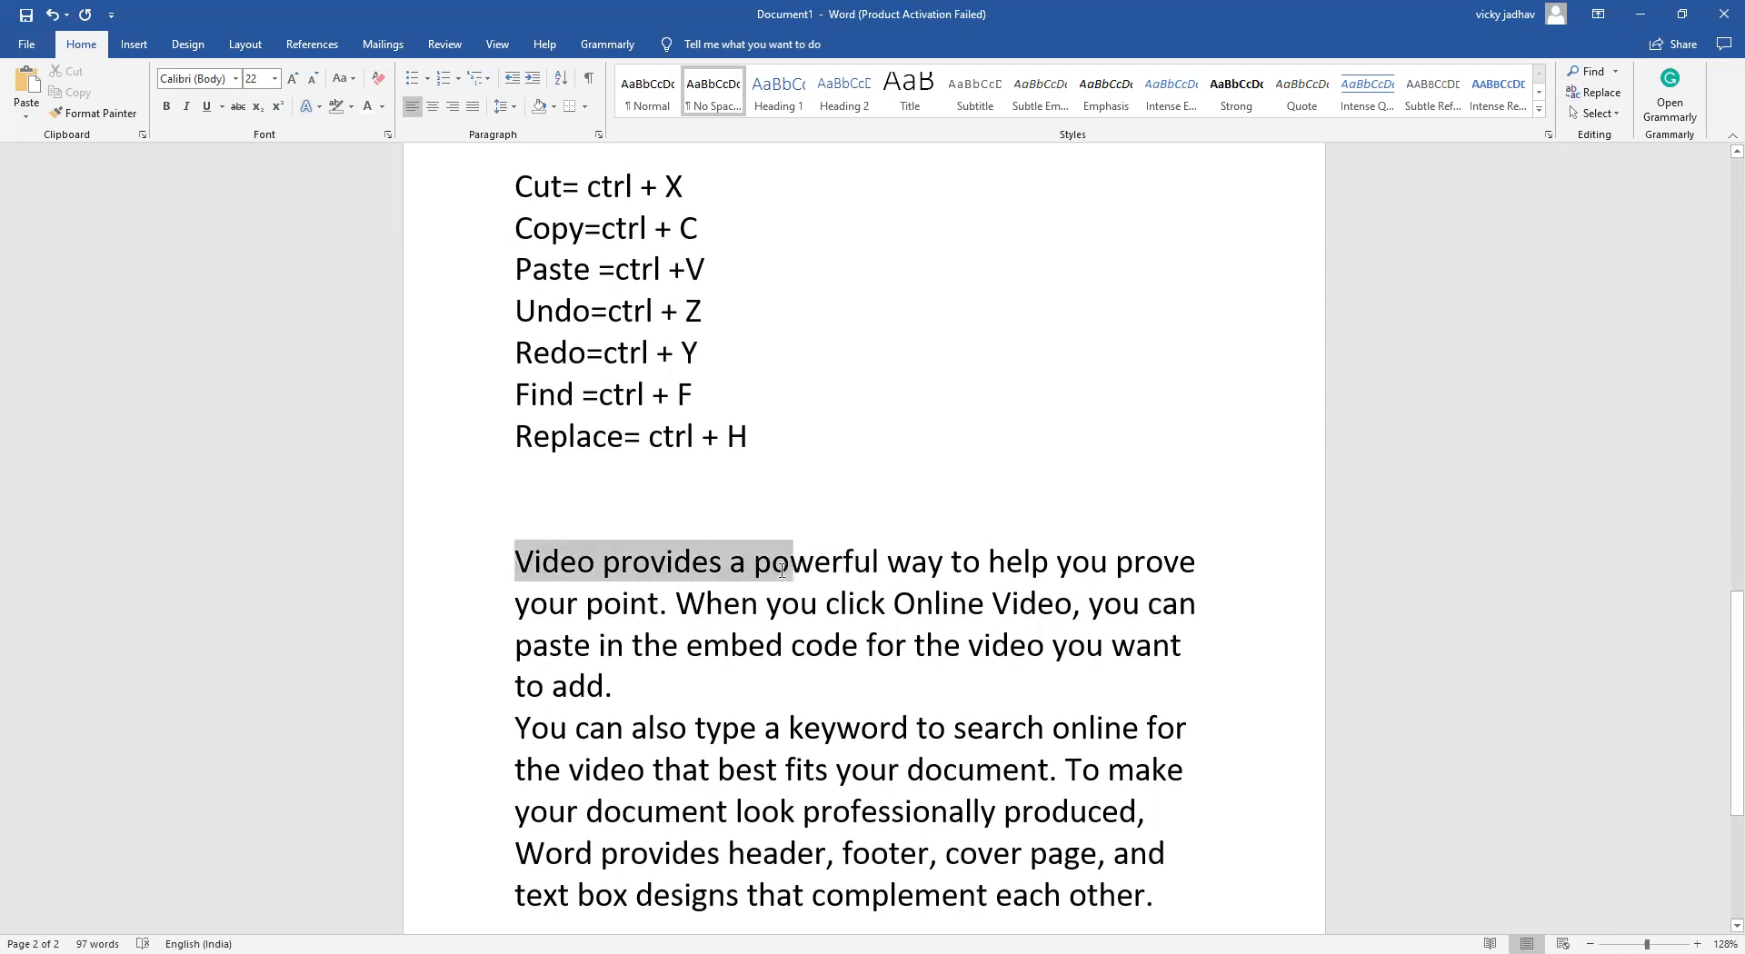
{"action": "left_click", "coordinate": [789, 450]}
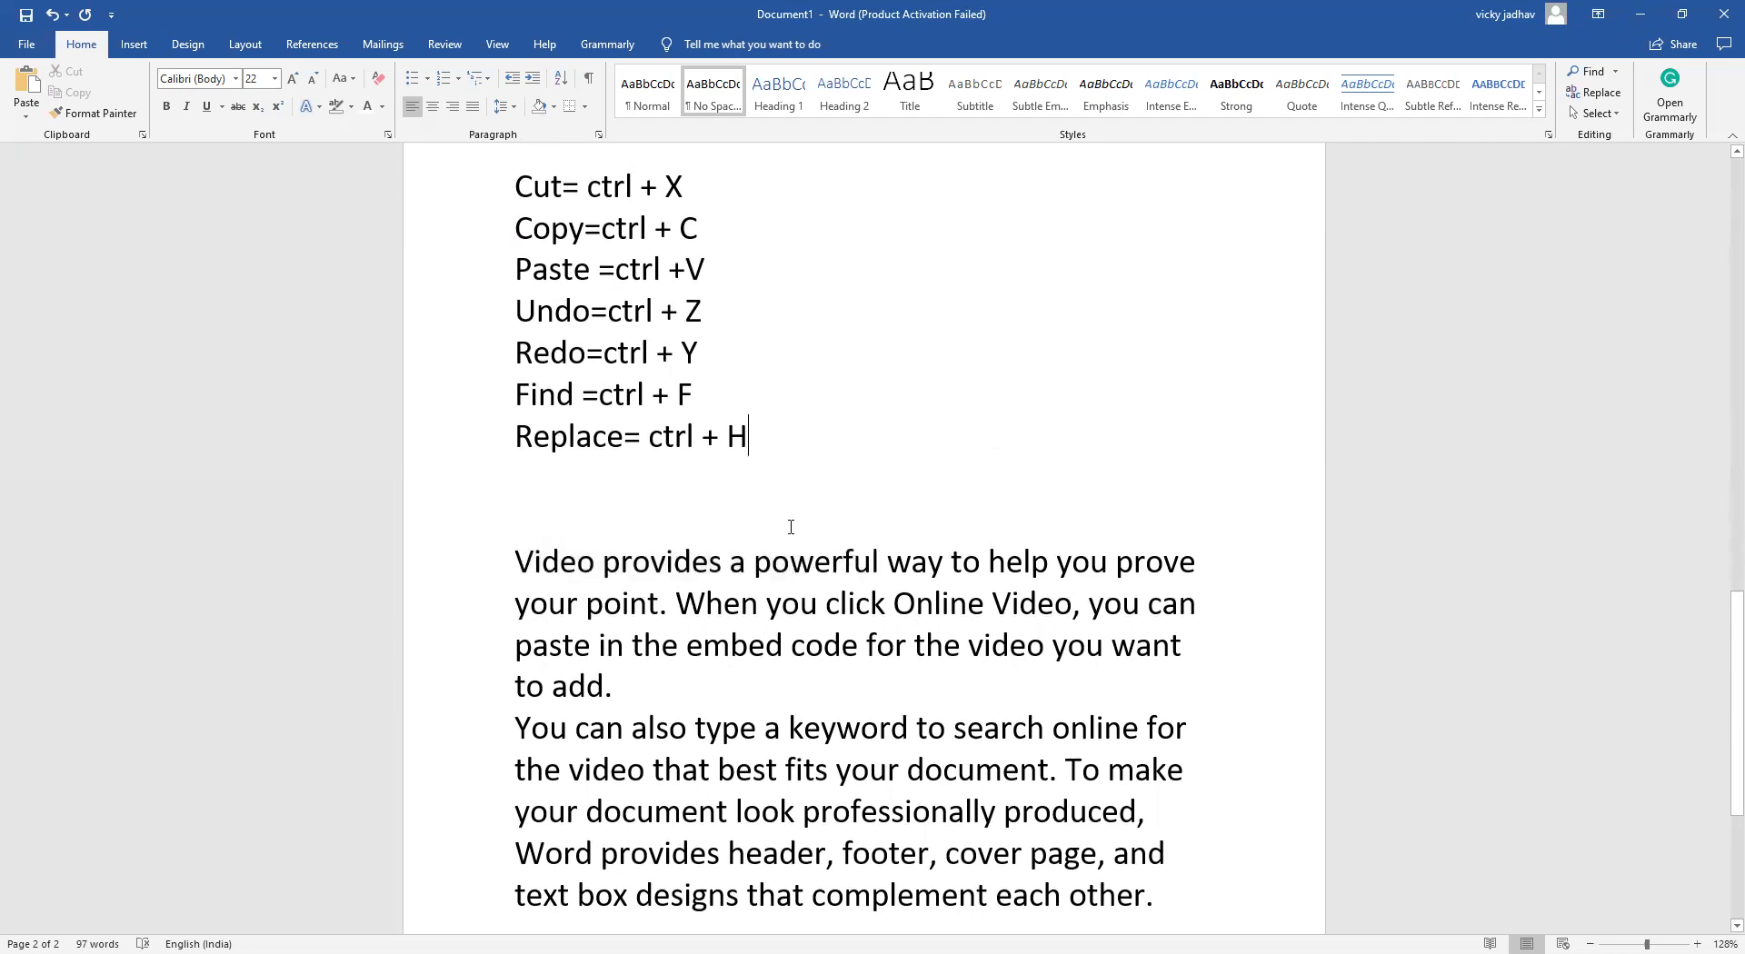
{"action": "left_click", "coordinate": [513, 558]}
{"action": "left_click_drag", "start_coordinate": [513, 559], "coordinate": [665, 602]}
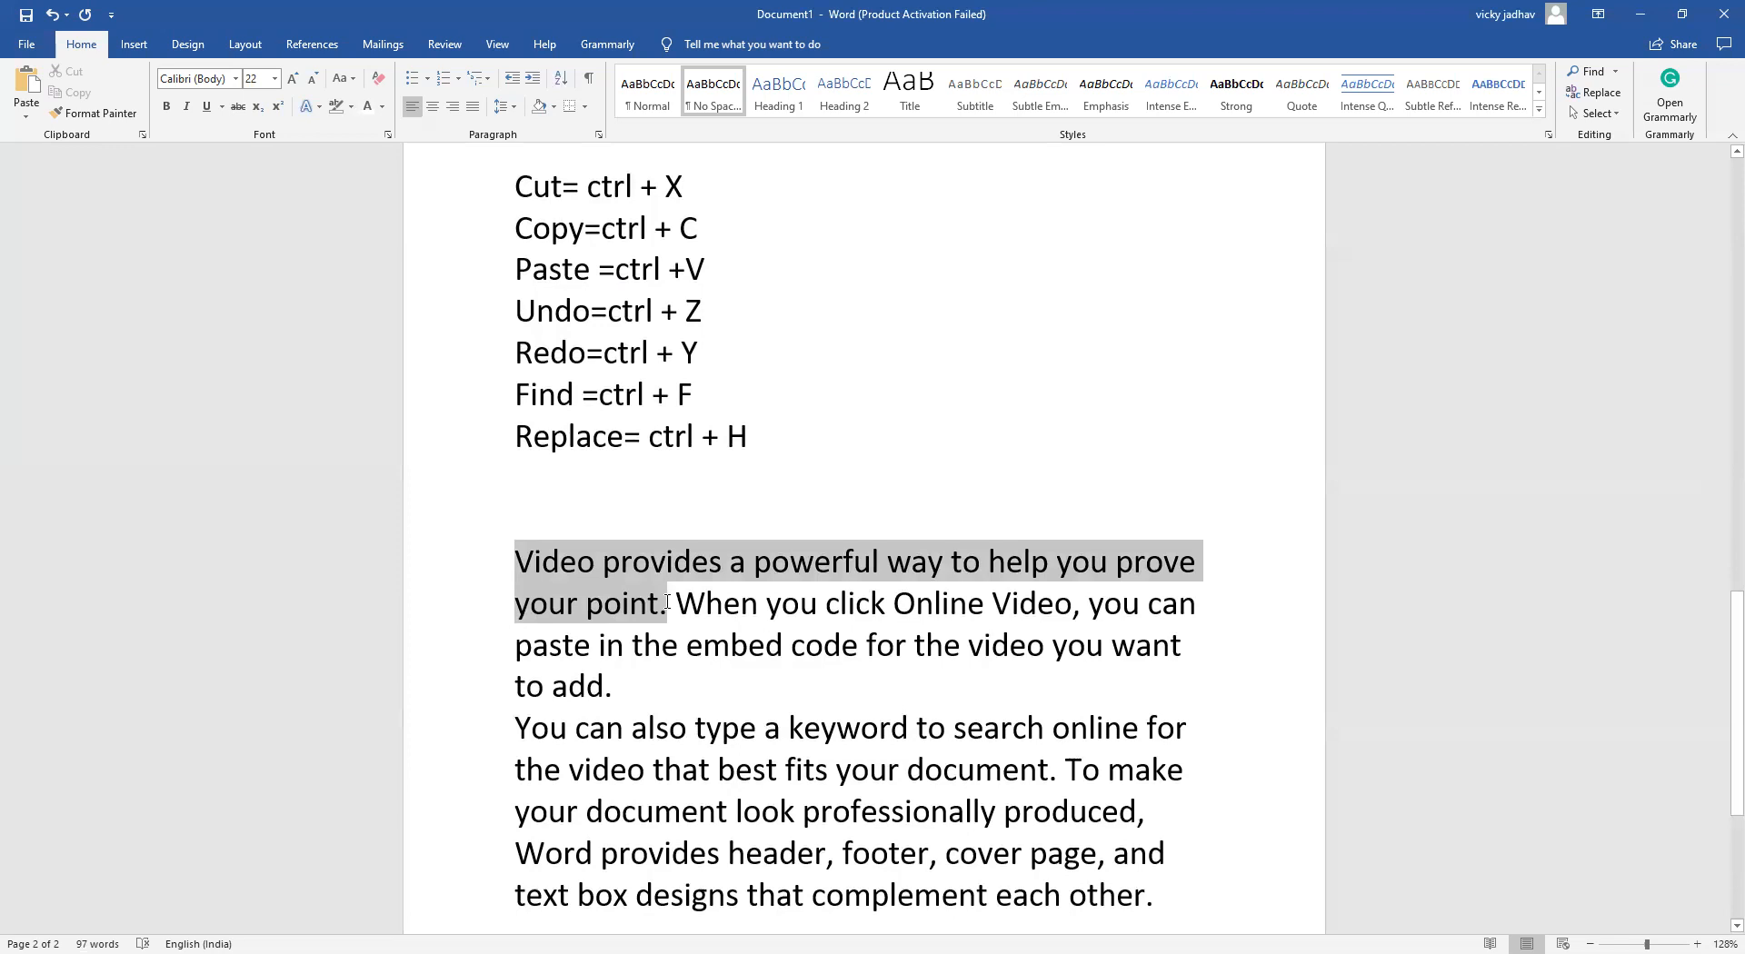
{"action": "left_click_drag", "start_coordinate": [668, 602], "coordinate": [669, 601]}
{"action": "key", "text": "ctrl+c"}
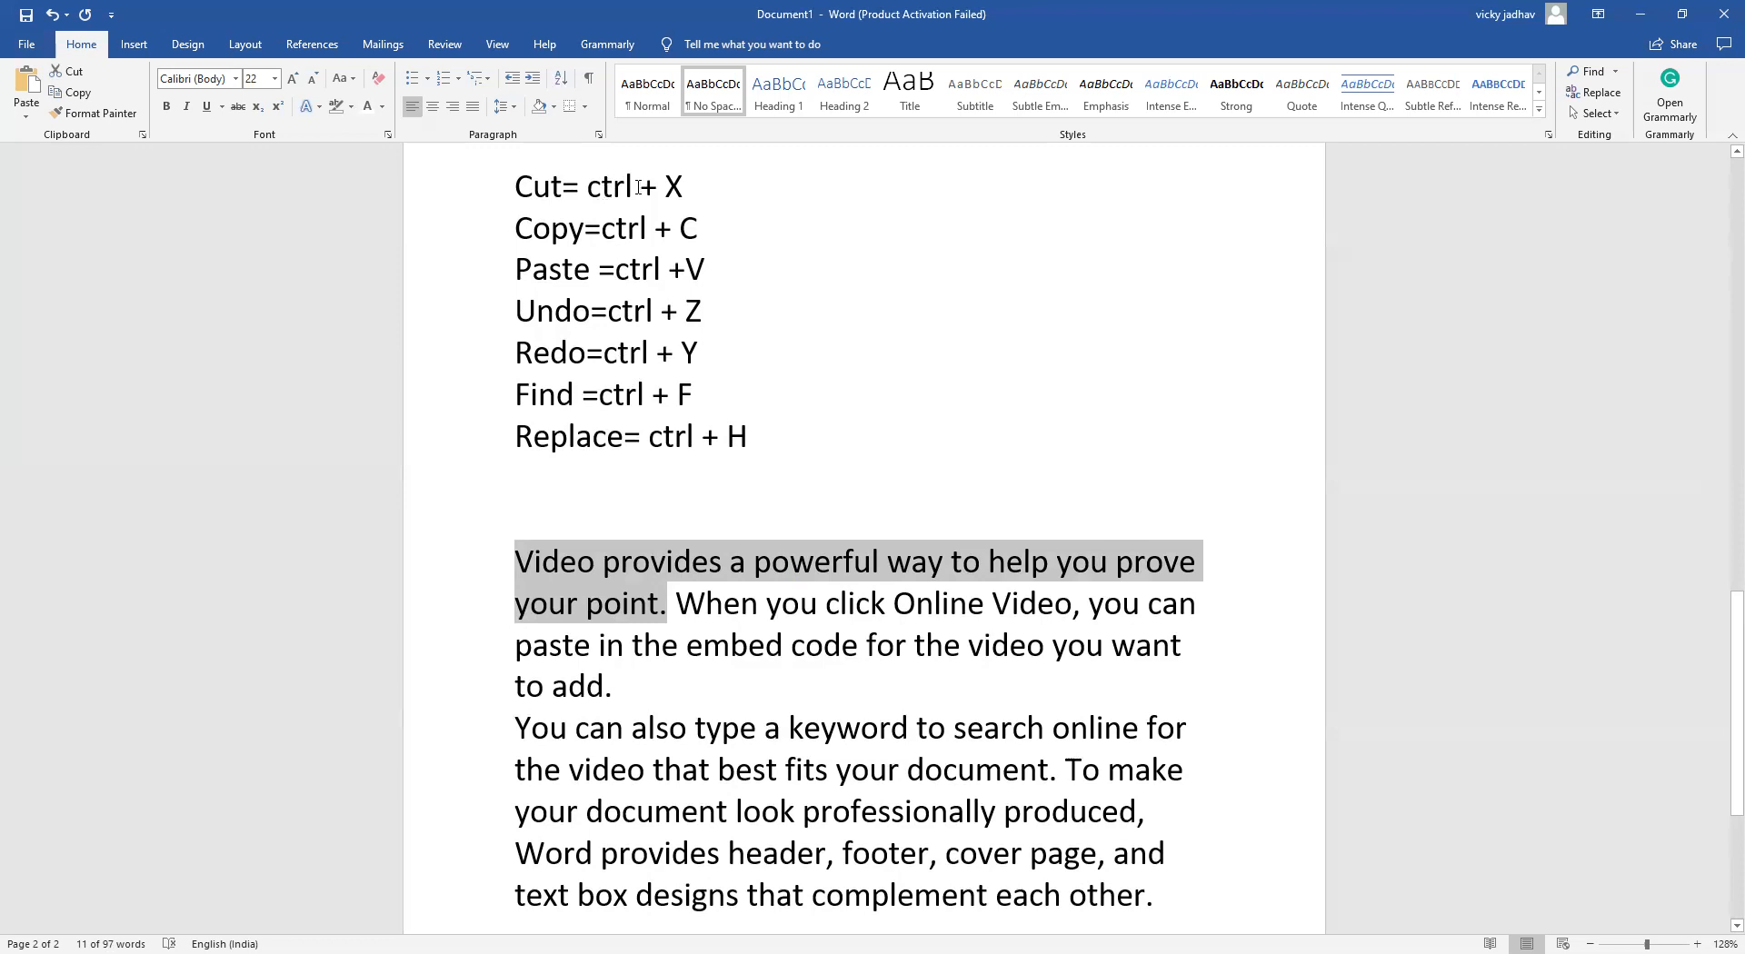
{"action": "left_click", "coordinate": [75, 72]}
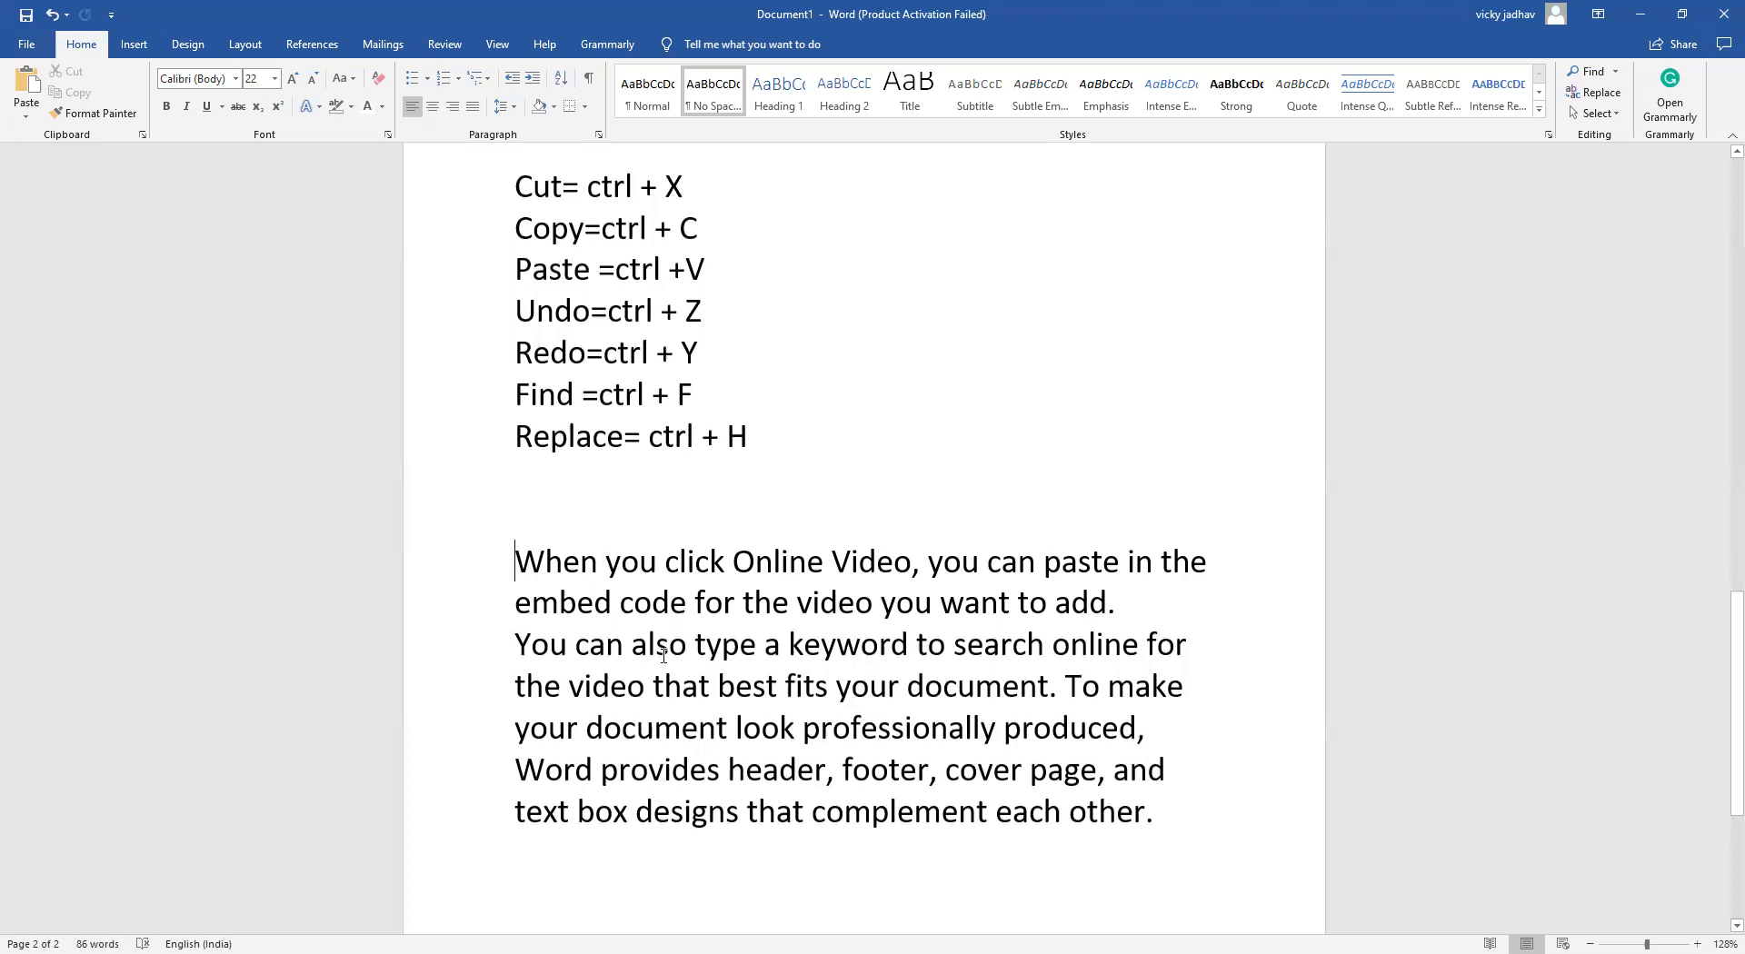
Paste the cut sentence below the sample paragraphs, leaving a blank line between them.
{"action": "scroll", "coordinate": [630, 683], "scroll_direction": "down", "scroll_amount": 3}
{"action": "left_click", "coordinate": [631, 682]}
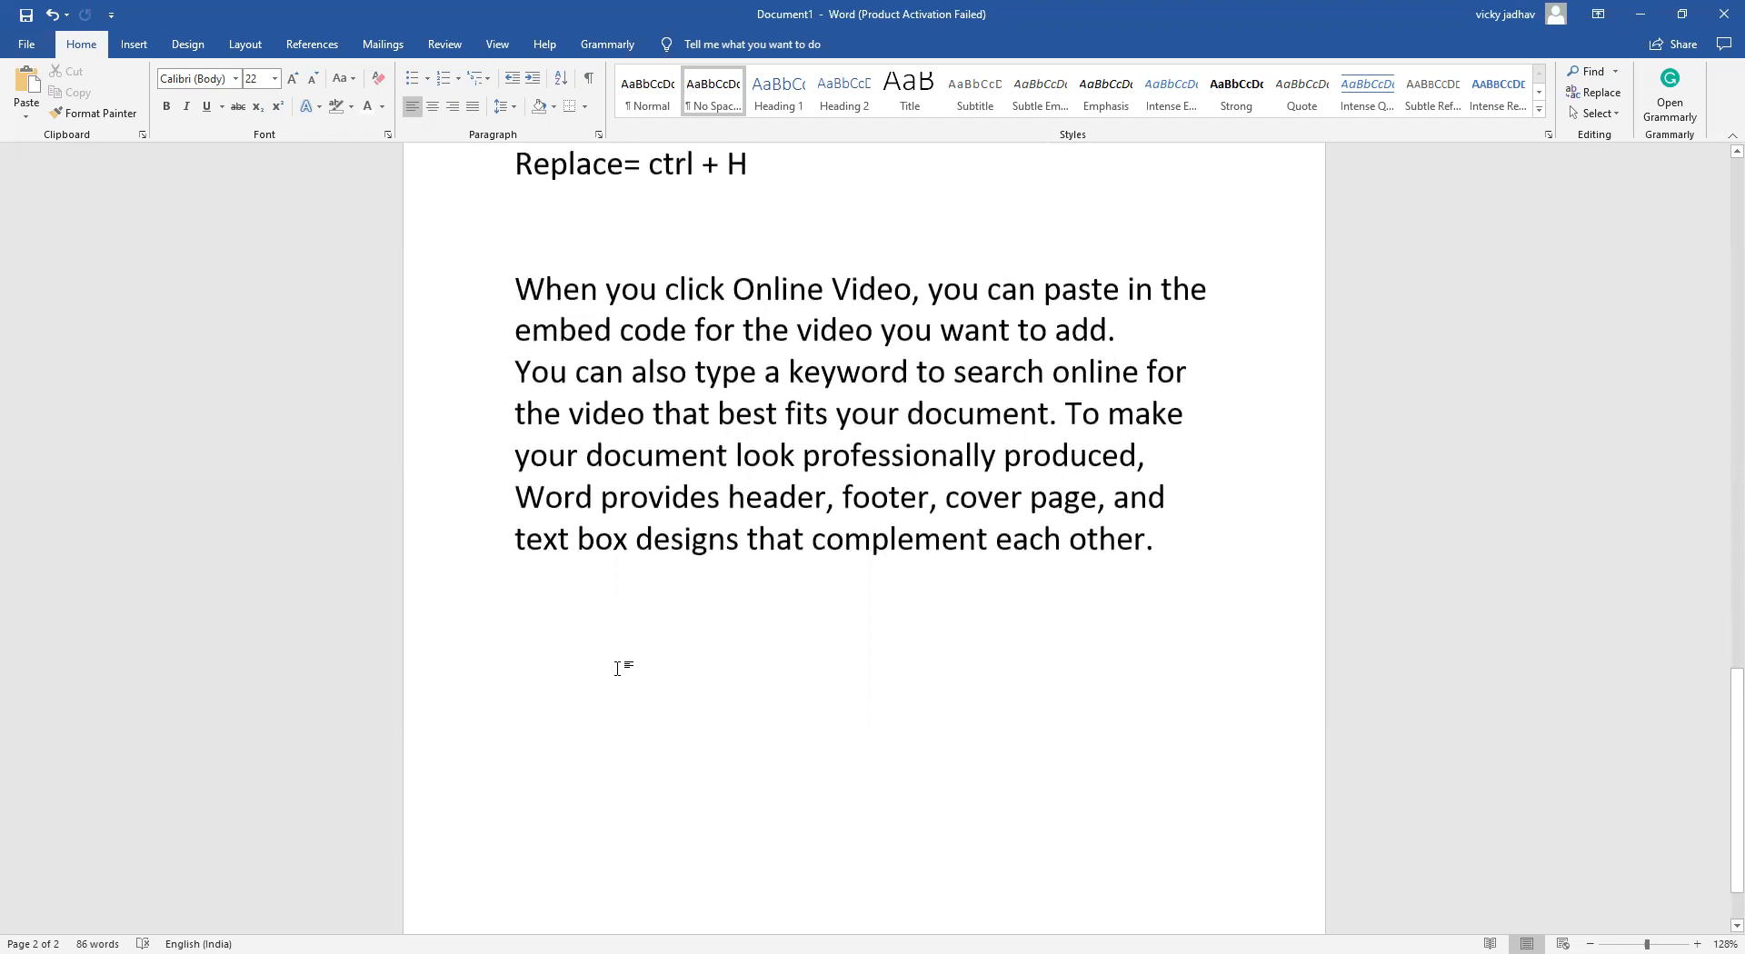
{"action": "right_click", "coordinate": [614, 666]}
{"action": "left_click", "coordinate": [652, 748]}
{"action": "scroll", "coordinate": [680, 727], "scroll_direction": "up", "scroll_amount": 2}
{"action": "scroll", "coordinate": [680, 728], "scroll_direction": "up", "scroll_amount": 2}
{"action": "scroll", "coordinate": [673, 737], "scroll_direction": "down", "scroll_amount": 2}
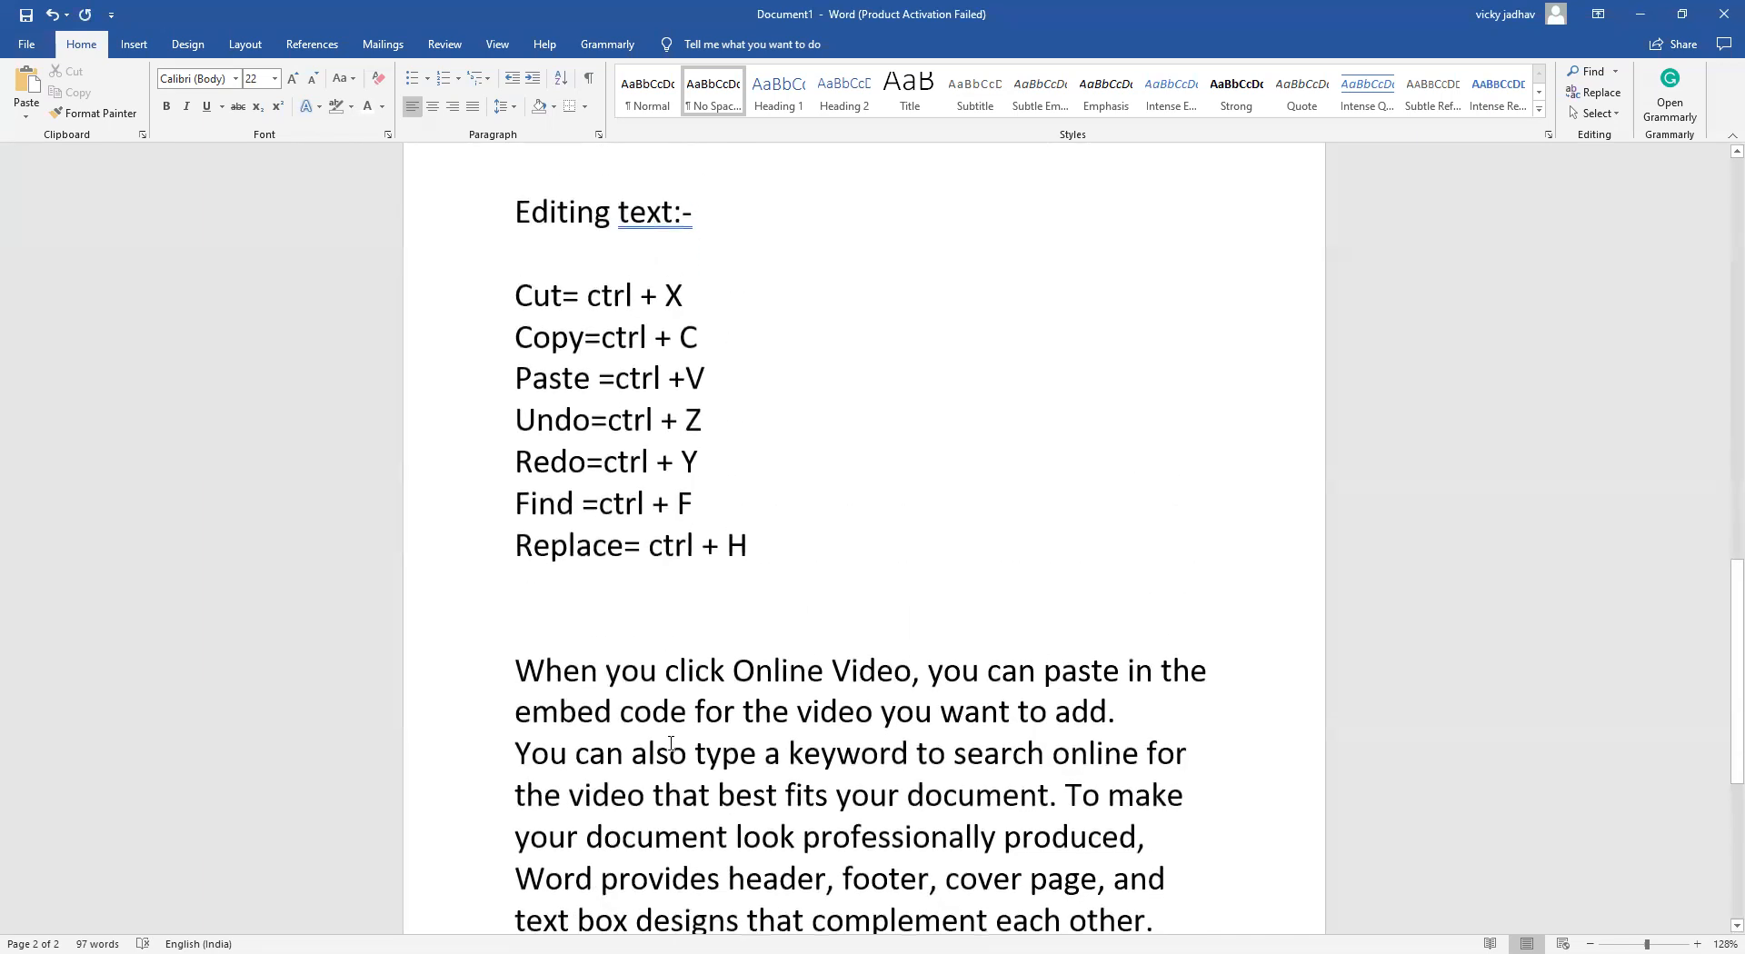
{"action": "scroll", "coordinate": [669, 741], "scroll_direction": "down", "scroll_amount": 2}
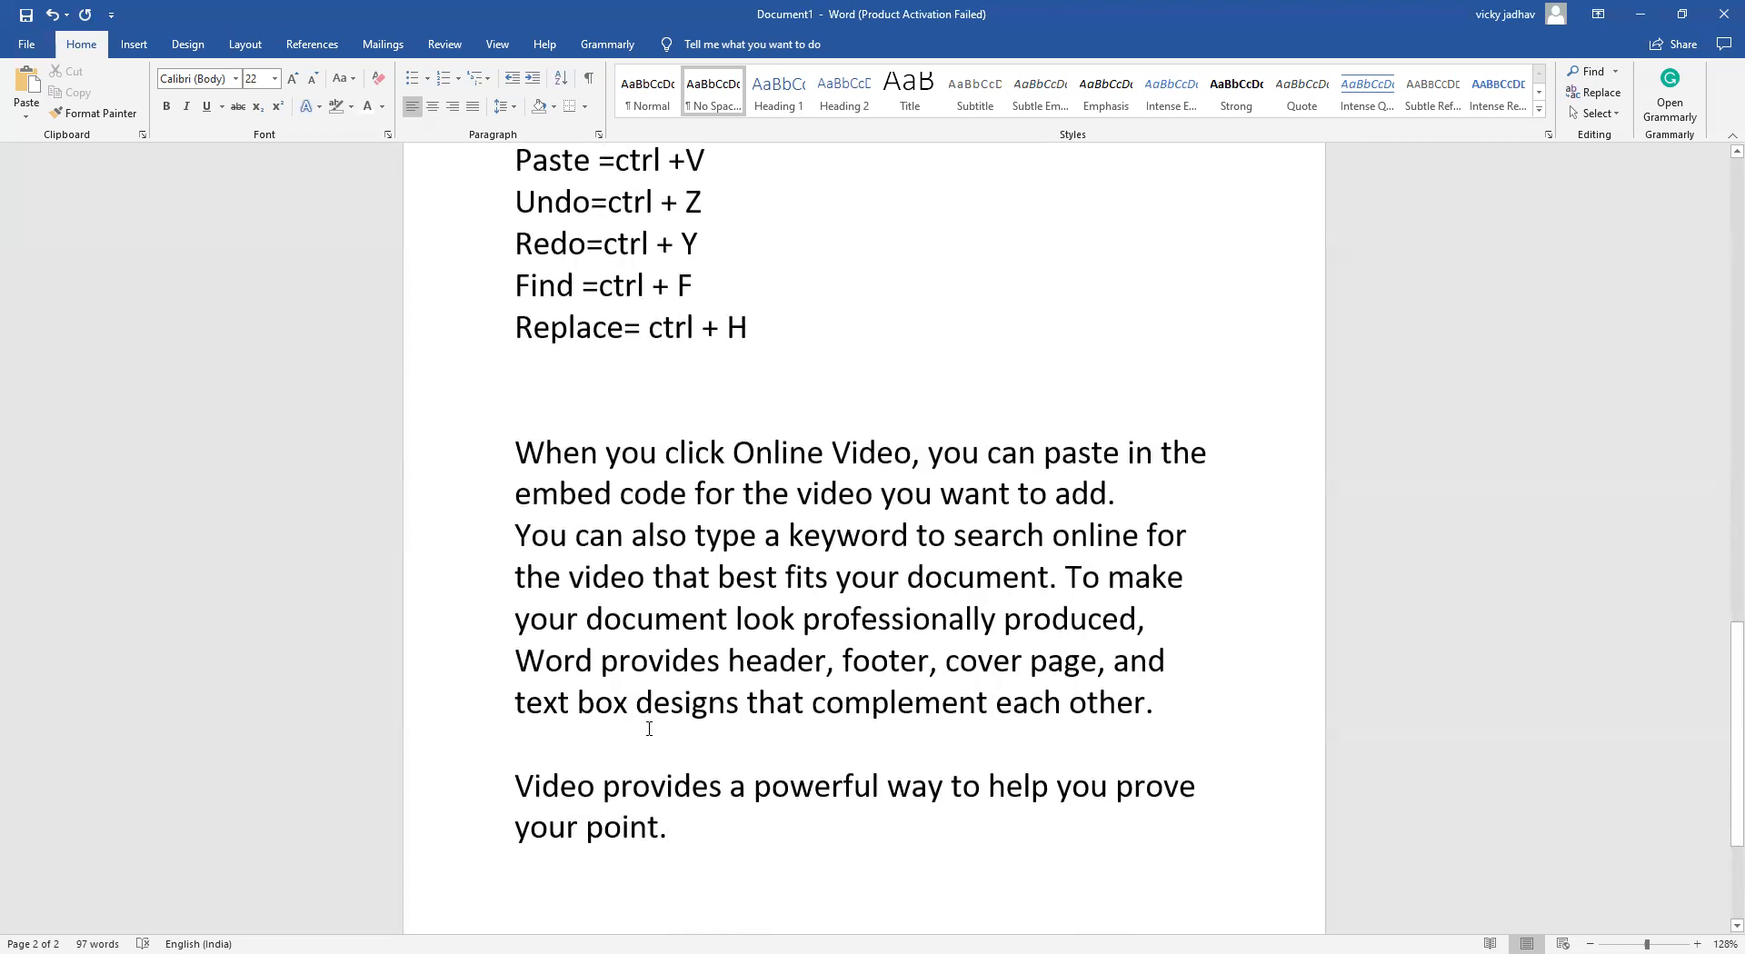
{"action": "scroll", "coordinate": [619, 702], "scroll_direction": "up", "scroll_amount": 1}
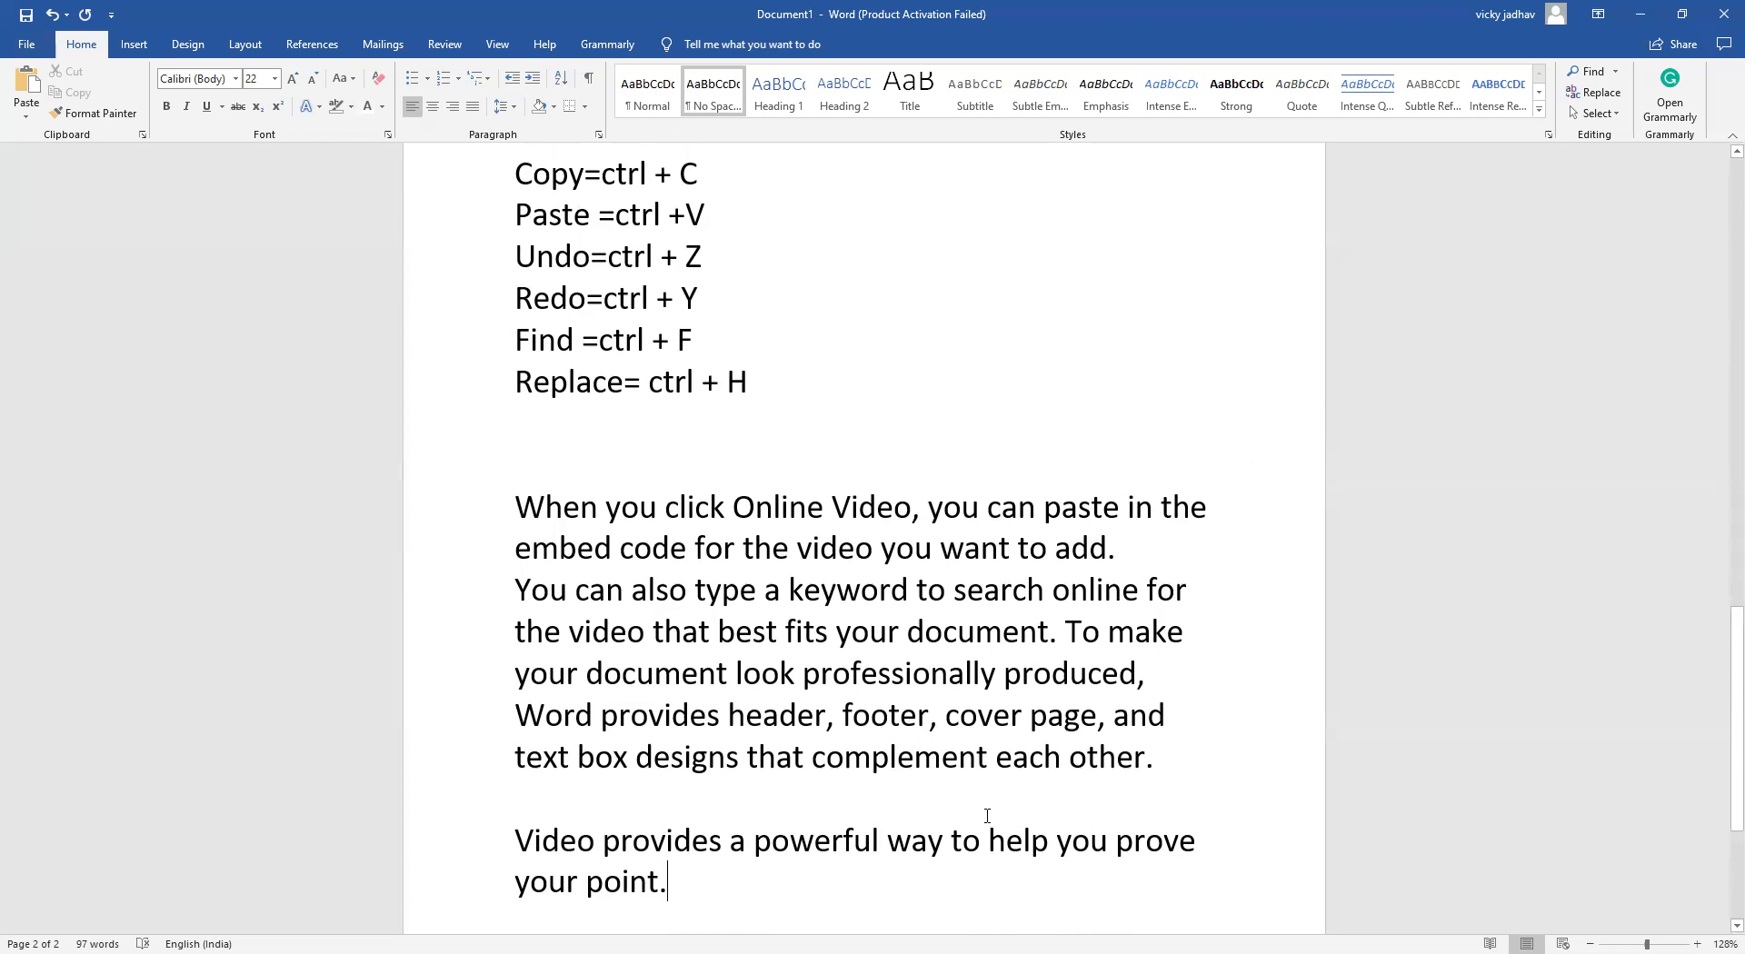
Copy the first sample paragraph, "When you click Online Video, you can paste in the embed code for the video you want to add.".
{"action": "scroll", "coordinate": [1004, 867], "scroll_direction": "up", "scroll_amount": 2}
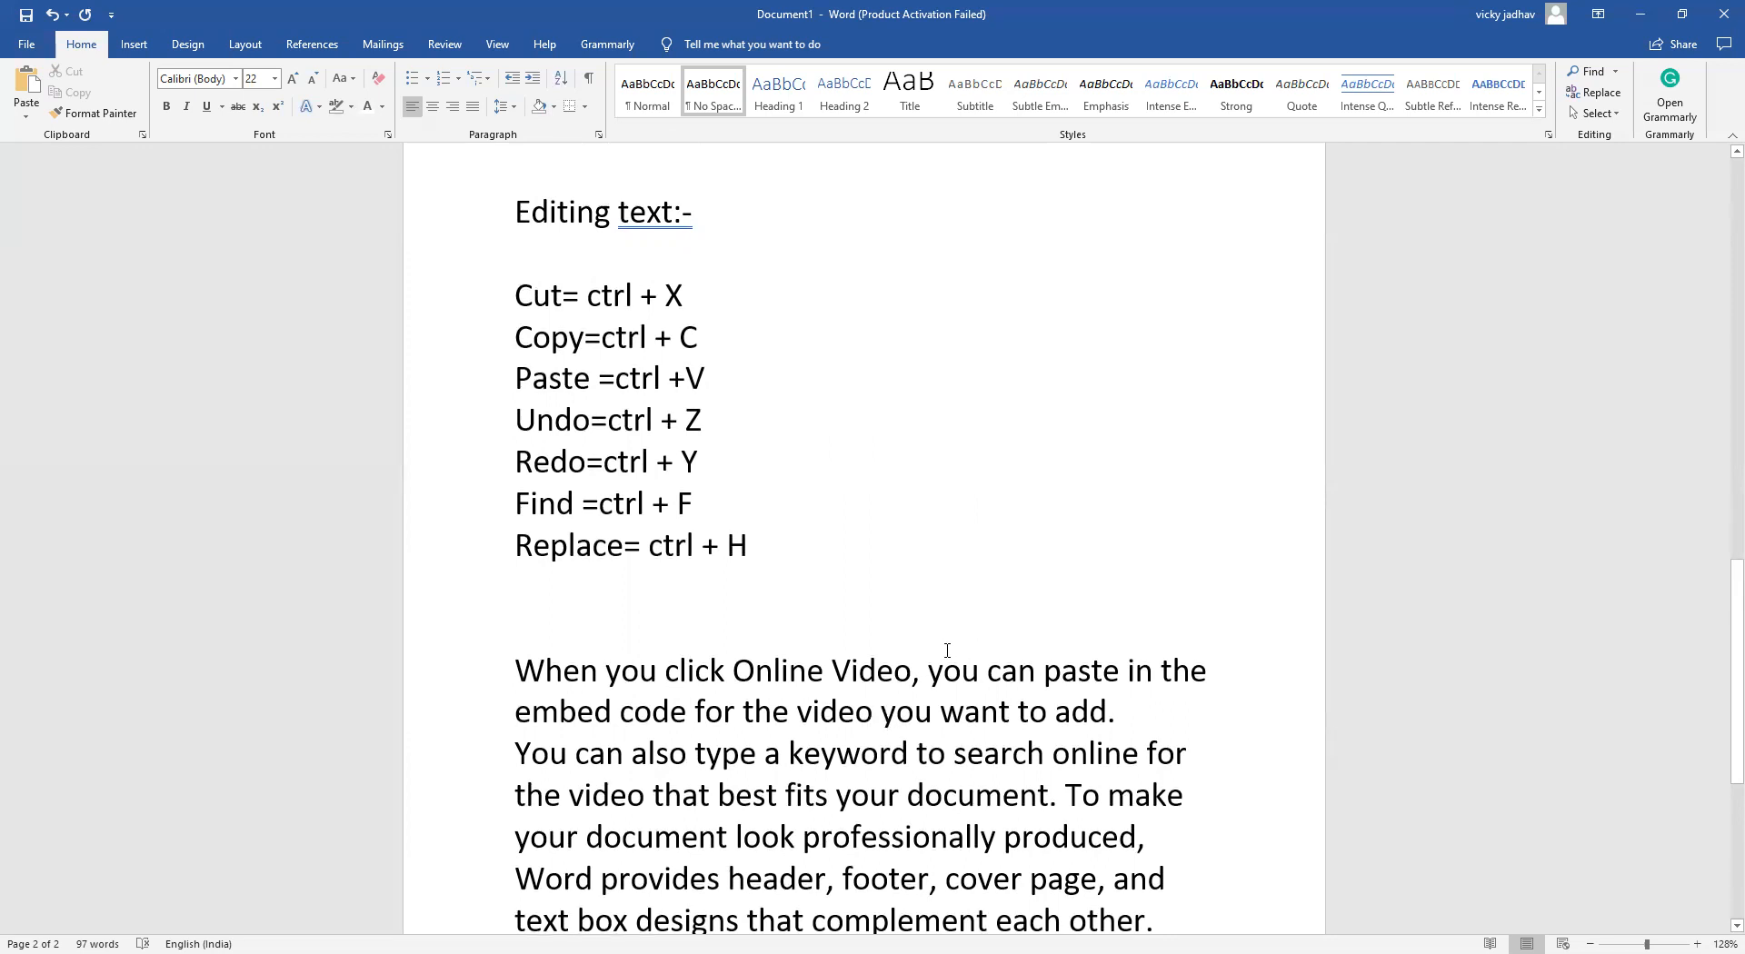
{"action": "scroll", "coordinate": [939, 648], "scroll_direction": "down", "scroll_amount": 1}
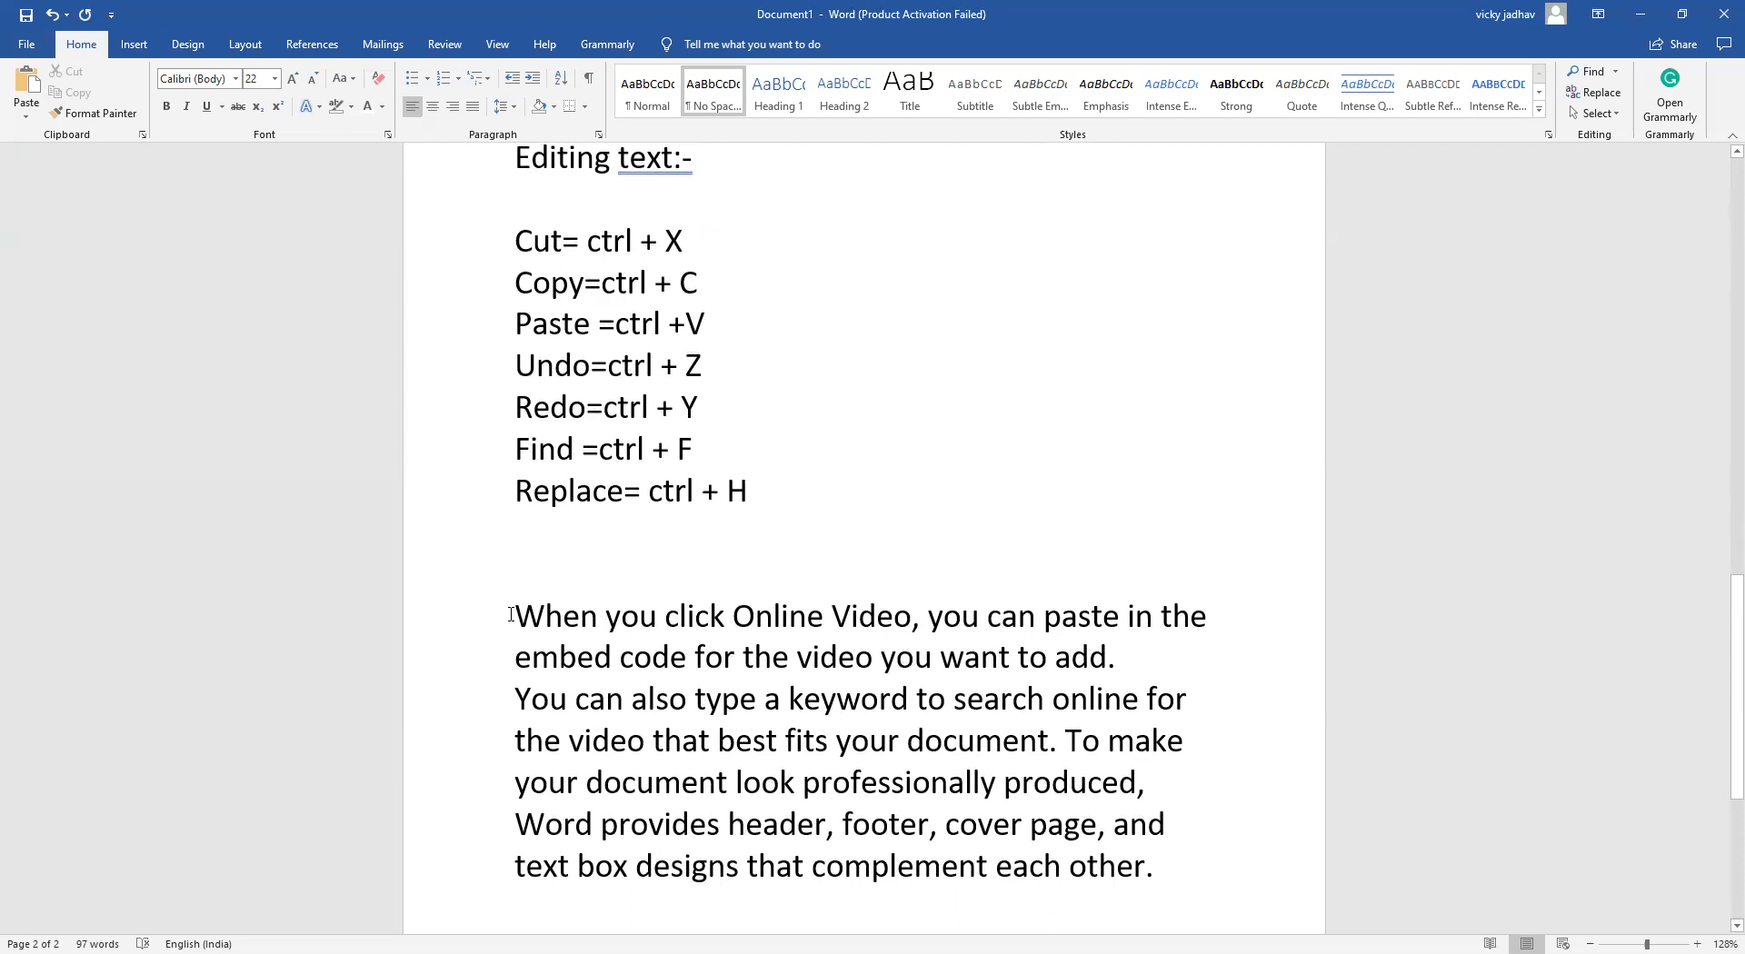
{"action": "left_click_drag", "start_coordinate": [511, 614], "coordinate": [1127, 671]}
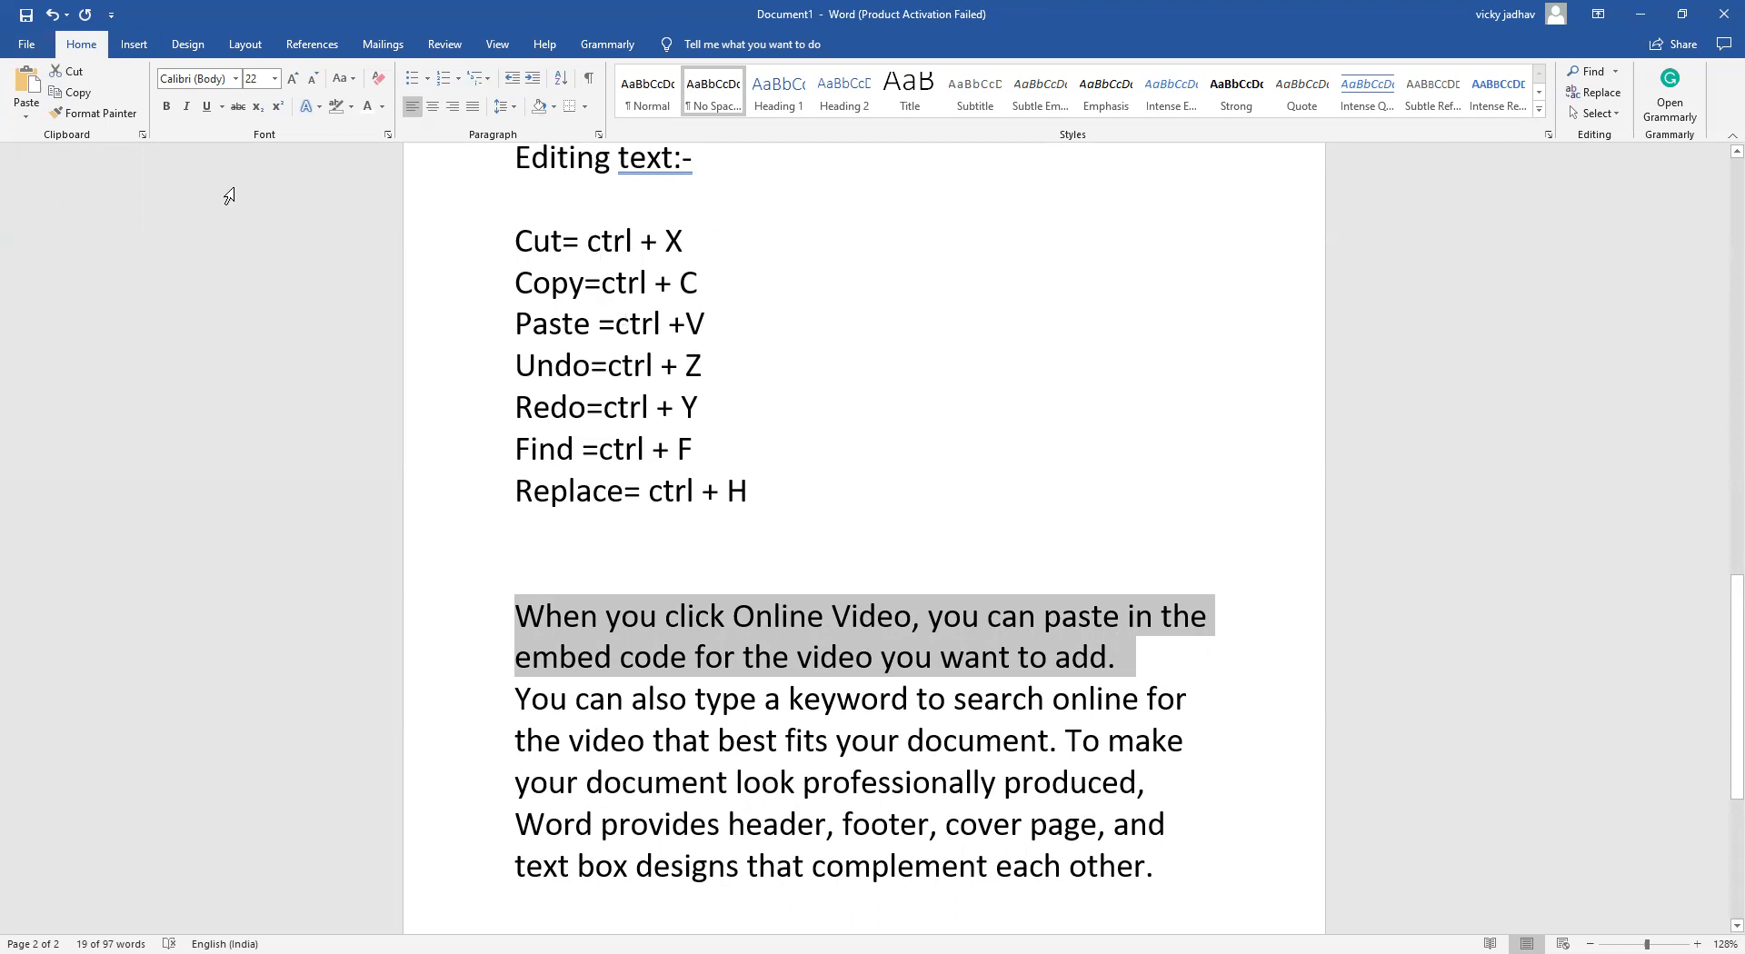
{"action": "left_click", "coordinate": [80, 93]}
Paste the copied paragraph on a new line below the sentence "Video provides a powerful way to help you prove your point.".
{"action": "scroll", "coordinate": [633, 424], "scroll_direction": "down", "scroll_amount": 1}
{"action": "scroll", "coordinate": [633, 424], "scroll_direction": "down", "scroll_amount": 3}
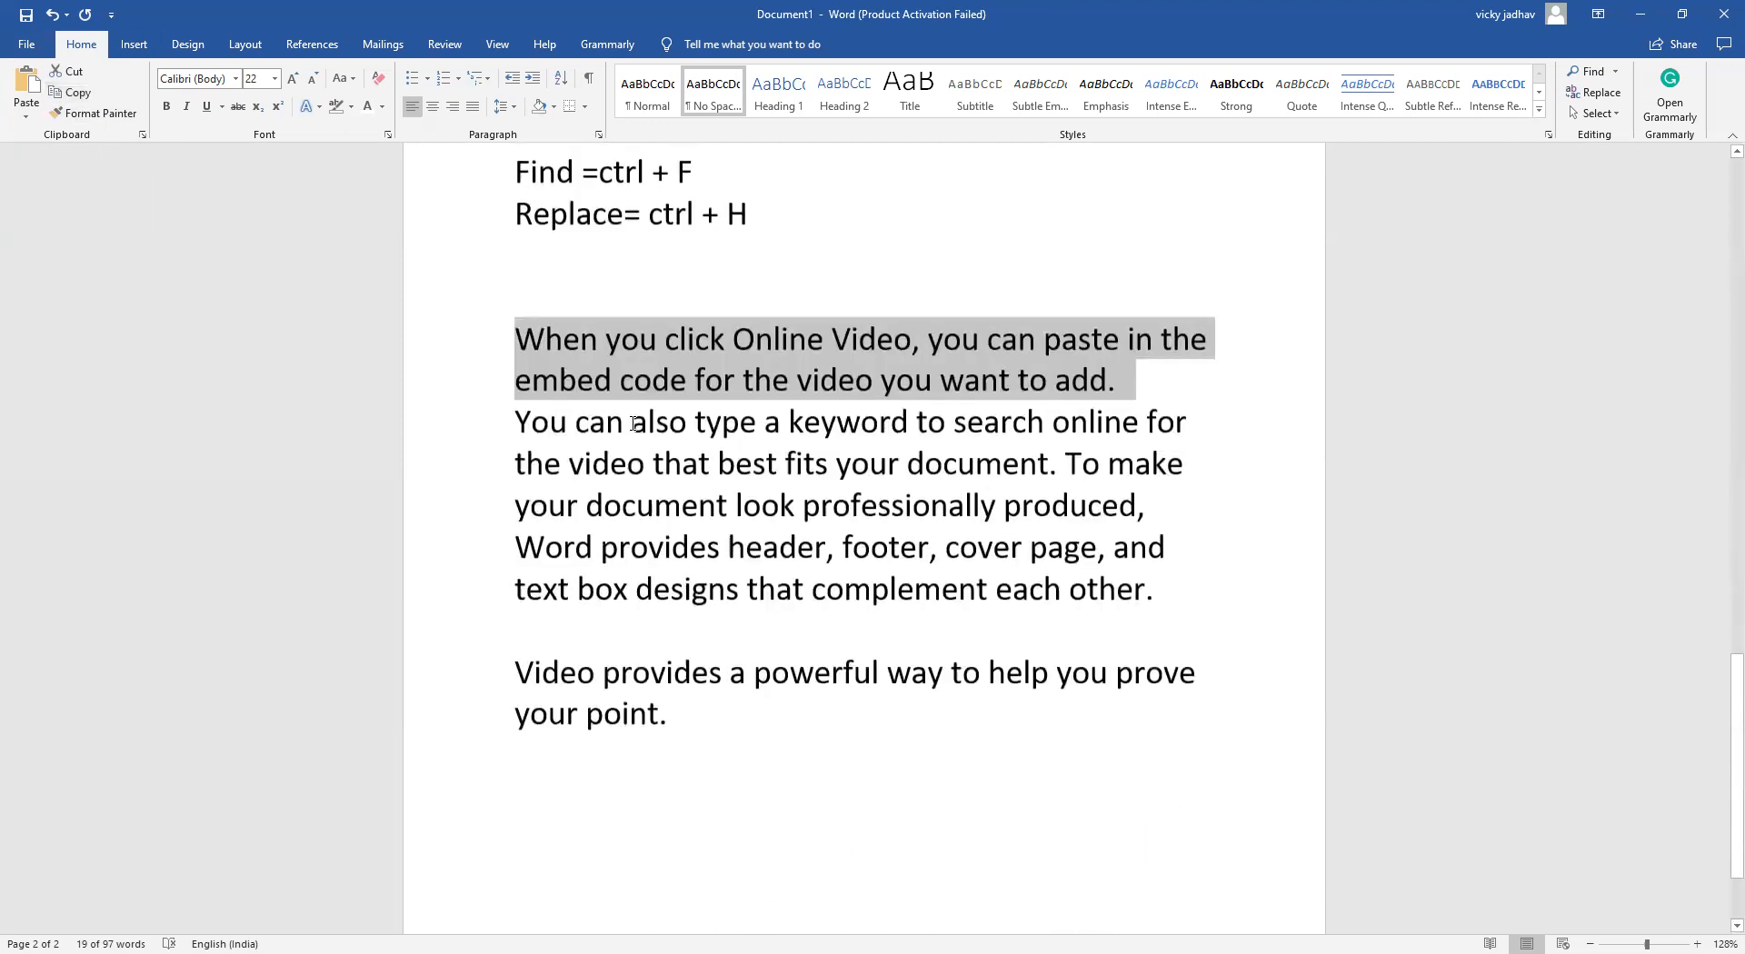
{"action": "left_click", "coordinate": [650, 687]}
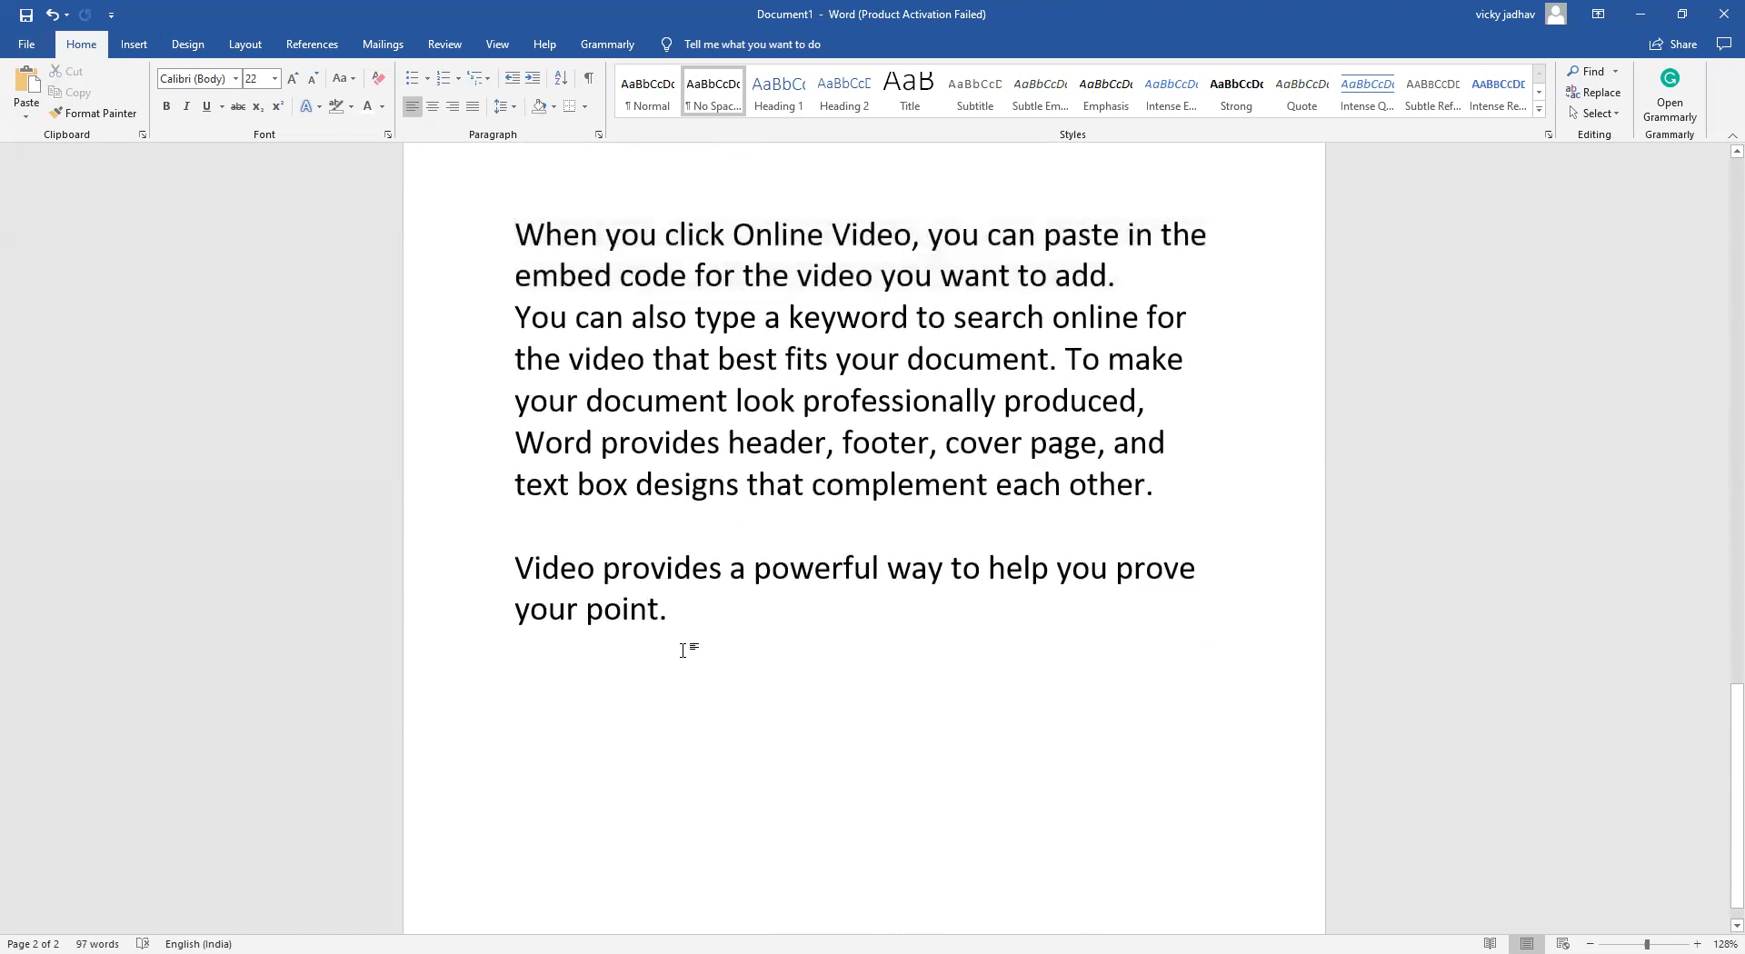
{"action": "key", "text": "Return"}
{"action": "key", "text": "Return"}
{"action": "key", "text": "Return"}
{"action": "left_click", "coordinate": [676, 698]}
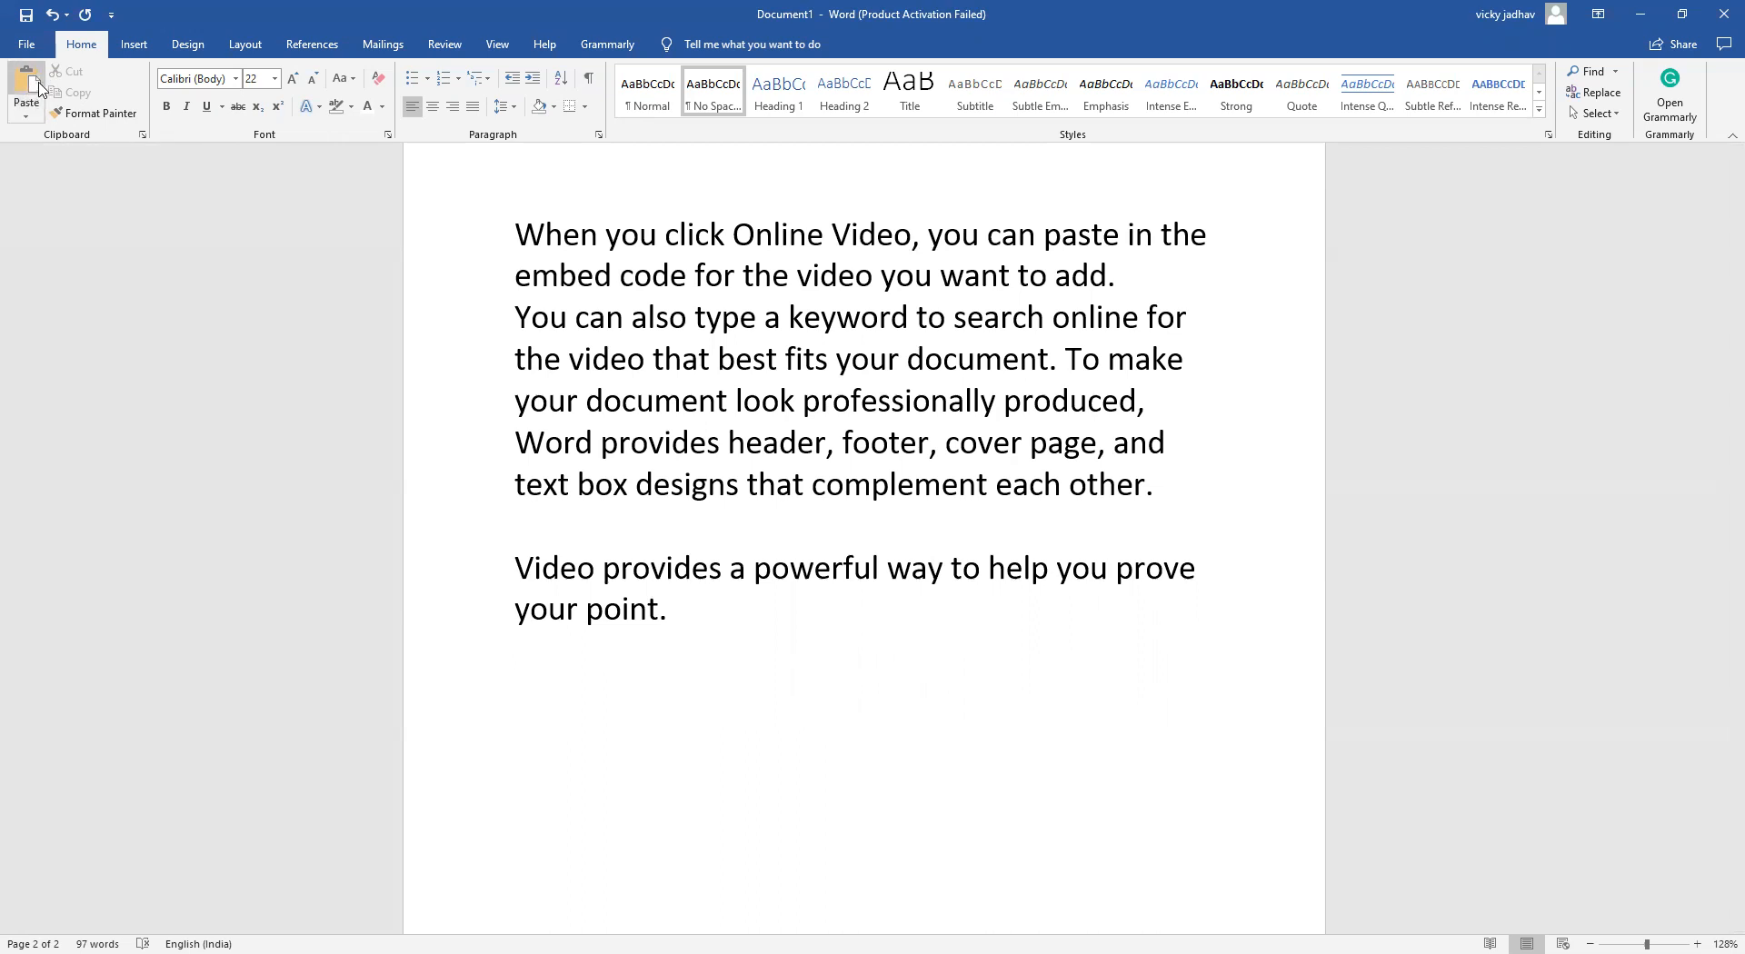
{"action": "scroll", "coordinate": [649, 543], "scroll_direction": "up", "scroll_amount": 3}
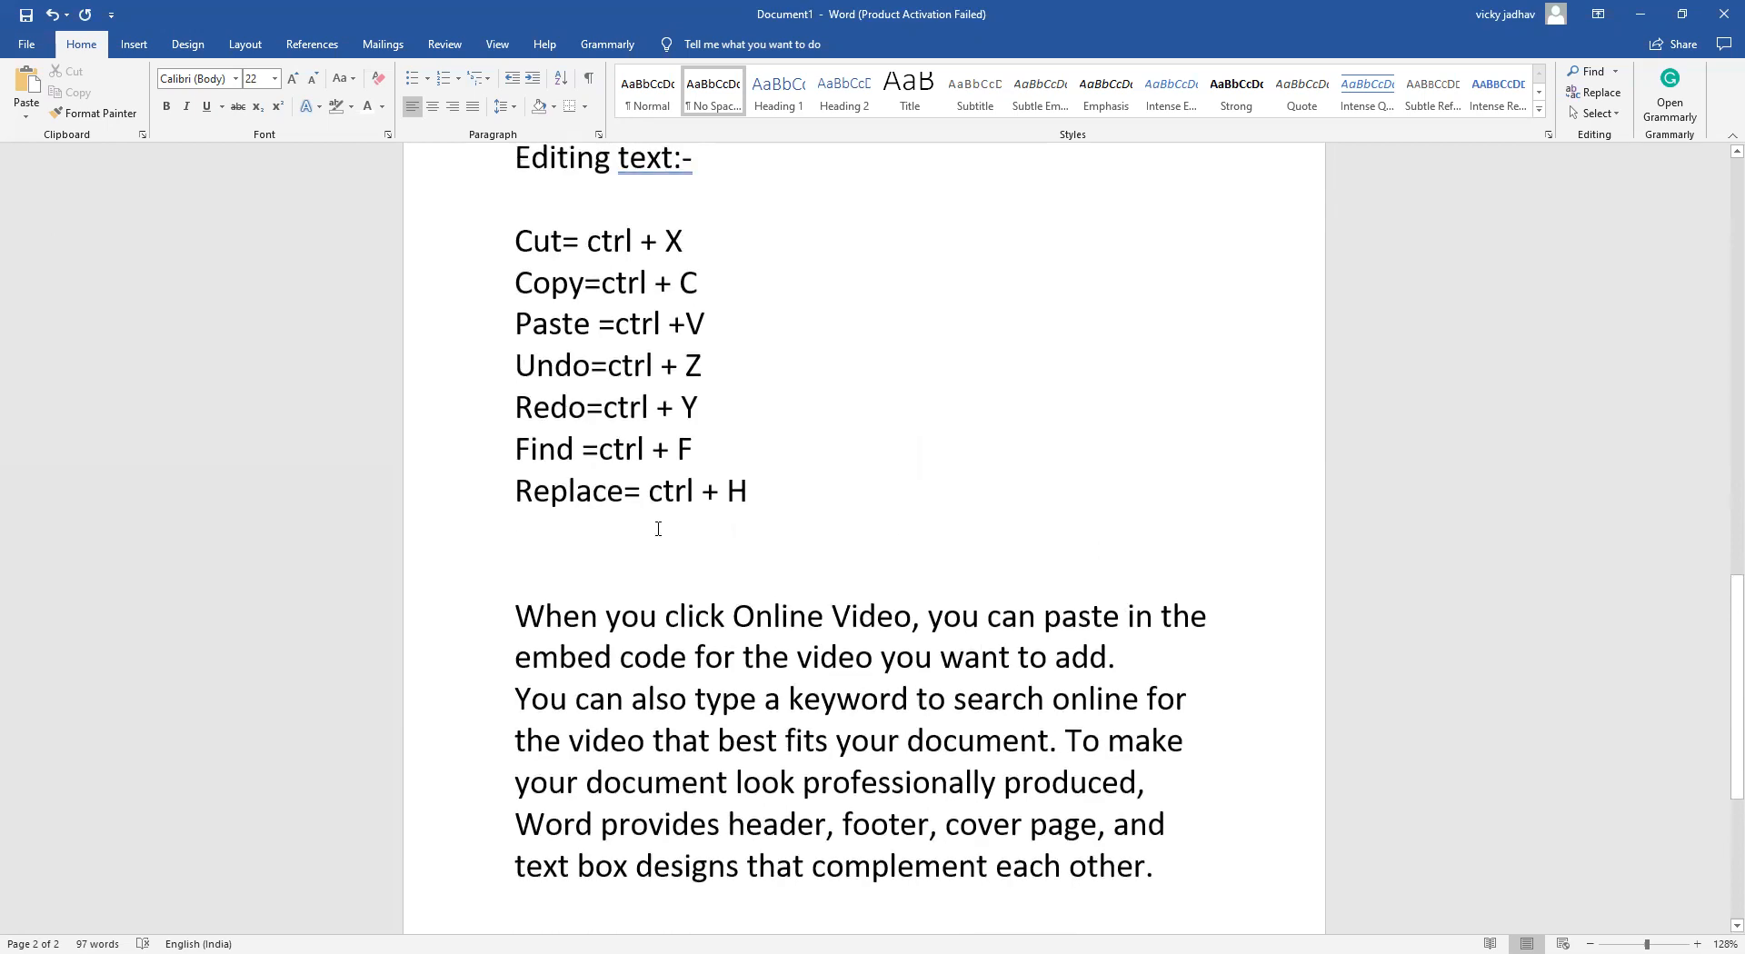
{"action": "scroll", "coordinate": [660, 509], "scroll_direction": "down", "scroll_amount": 3}
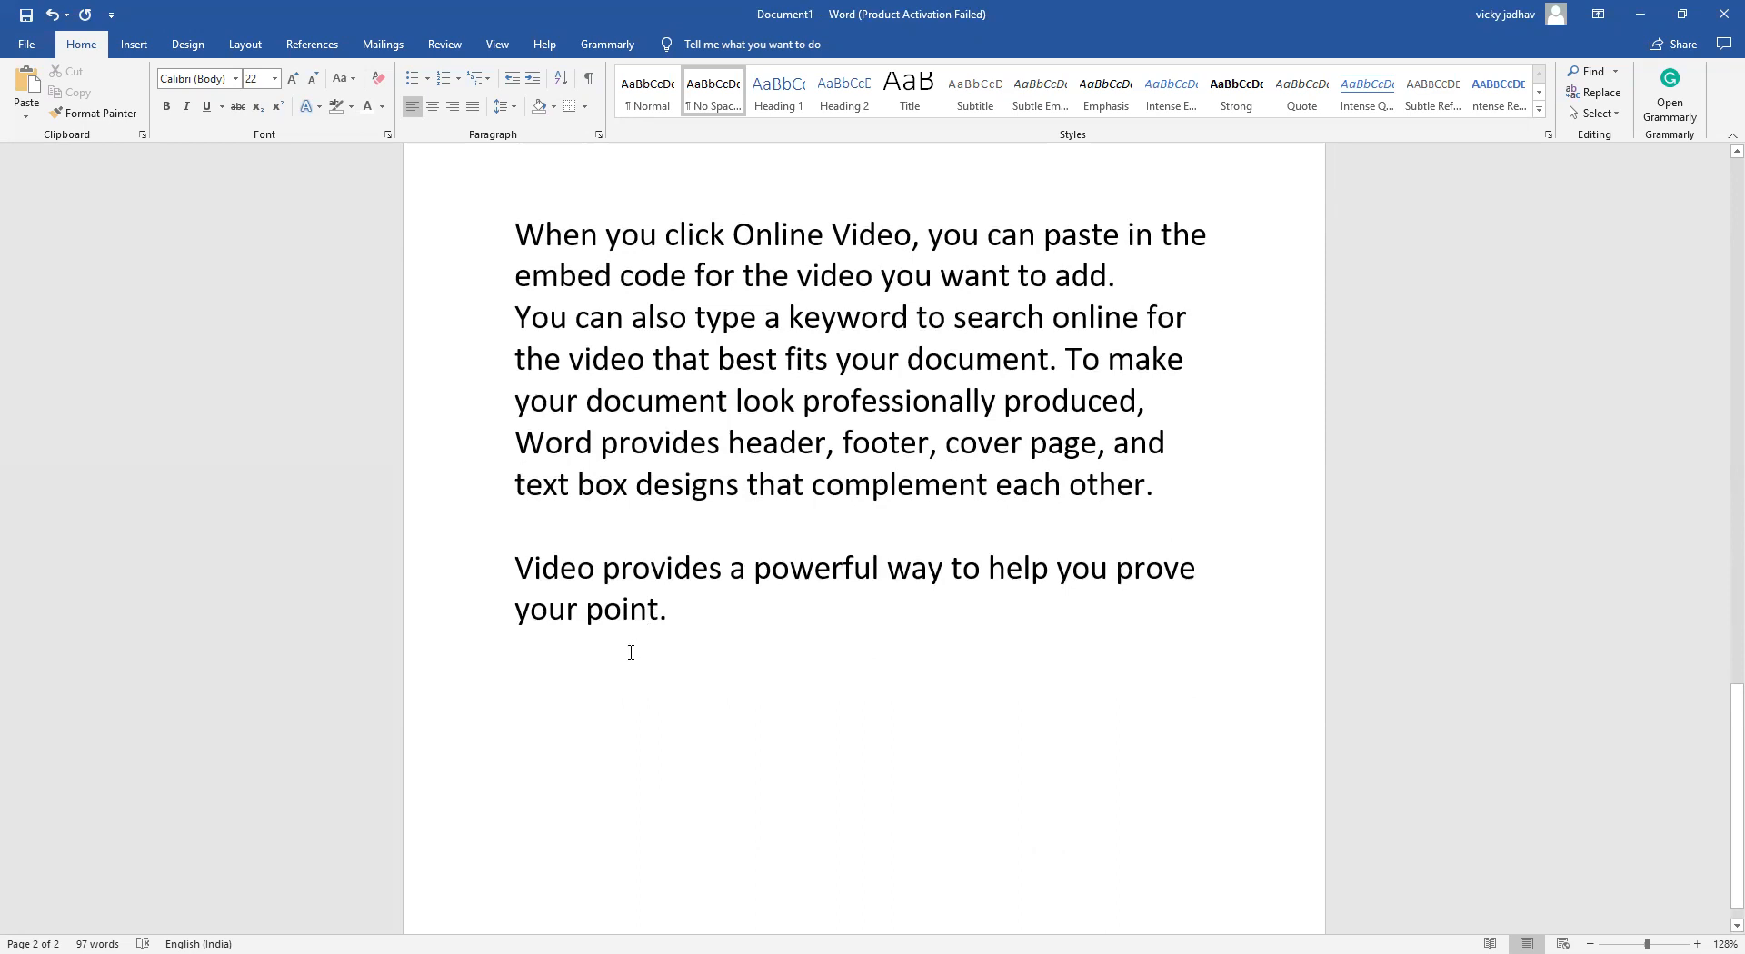
{"action": "left_click", "coordinate": [25, 91]}
{"action": "scroll", "coordinate": [445, 482], "scroll_direction": "up", "scroll_amount": 1}
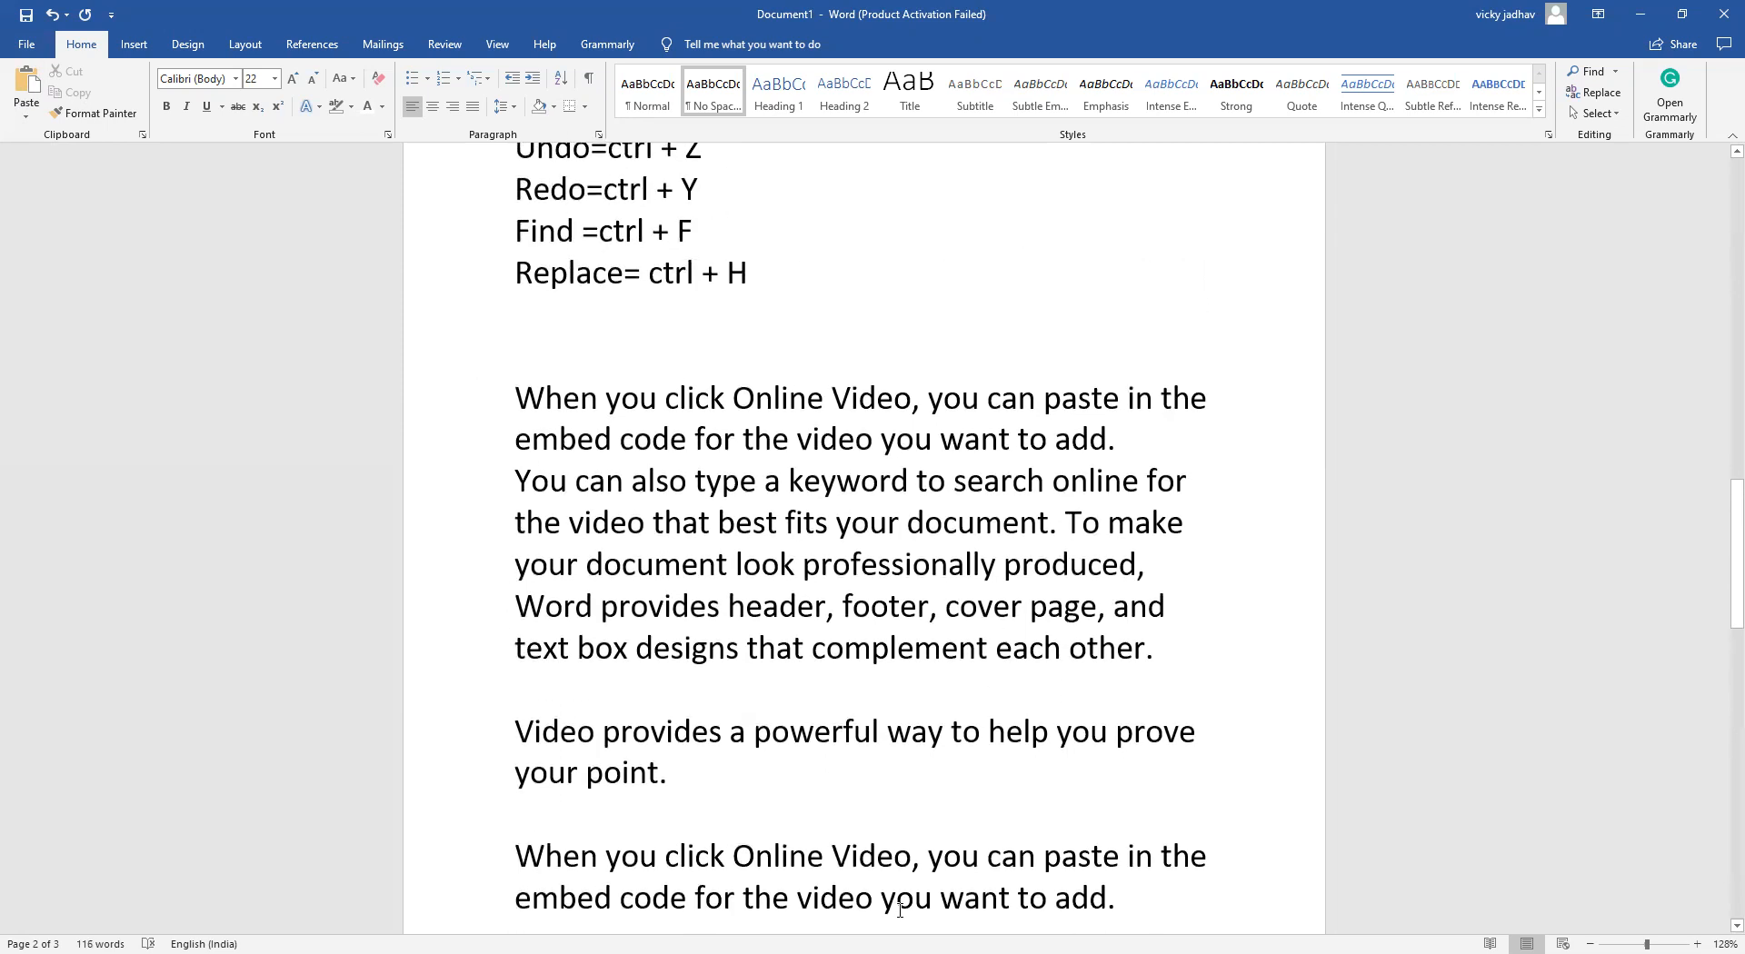
{"action": "scroll", "coordinate": [590, 528], "scroll_direction": "up", "scroll_amount": 1}
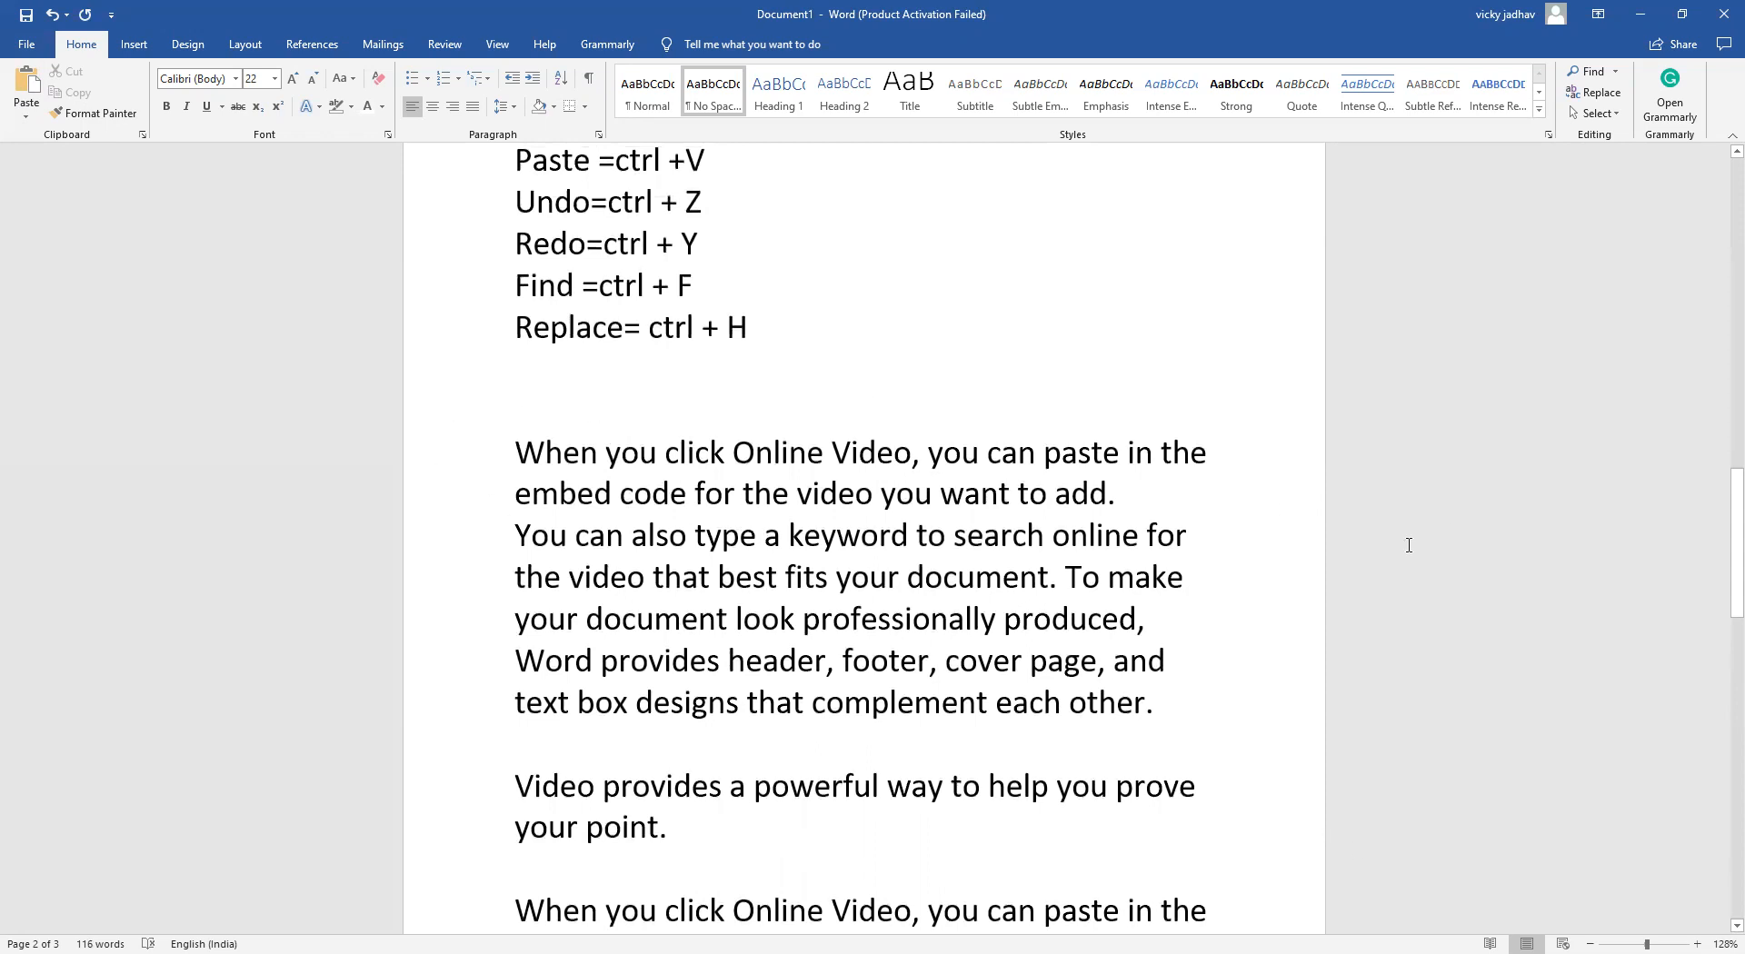
Highlight the sentence "Video provides a powerful way to help you prove your point." in yellow with the Text Highlight tool.
{"action": "scroll", "coordinate": [830, 505], "scroll_direction": "up", "scroll_amount": 1}
{"action": "scroll", "coordinate": [830, 506], "scroll_direction": "up", "scroll_amount": 1}
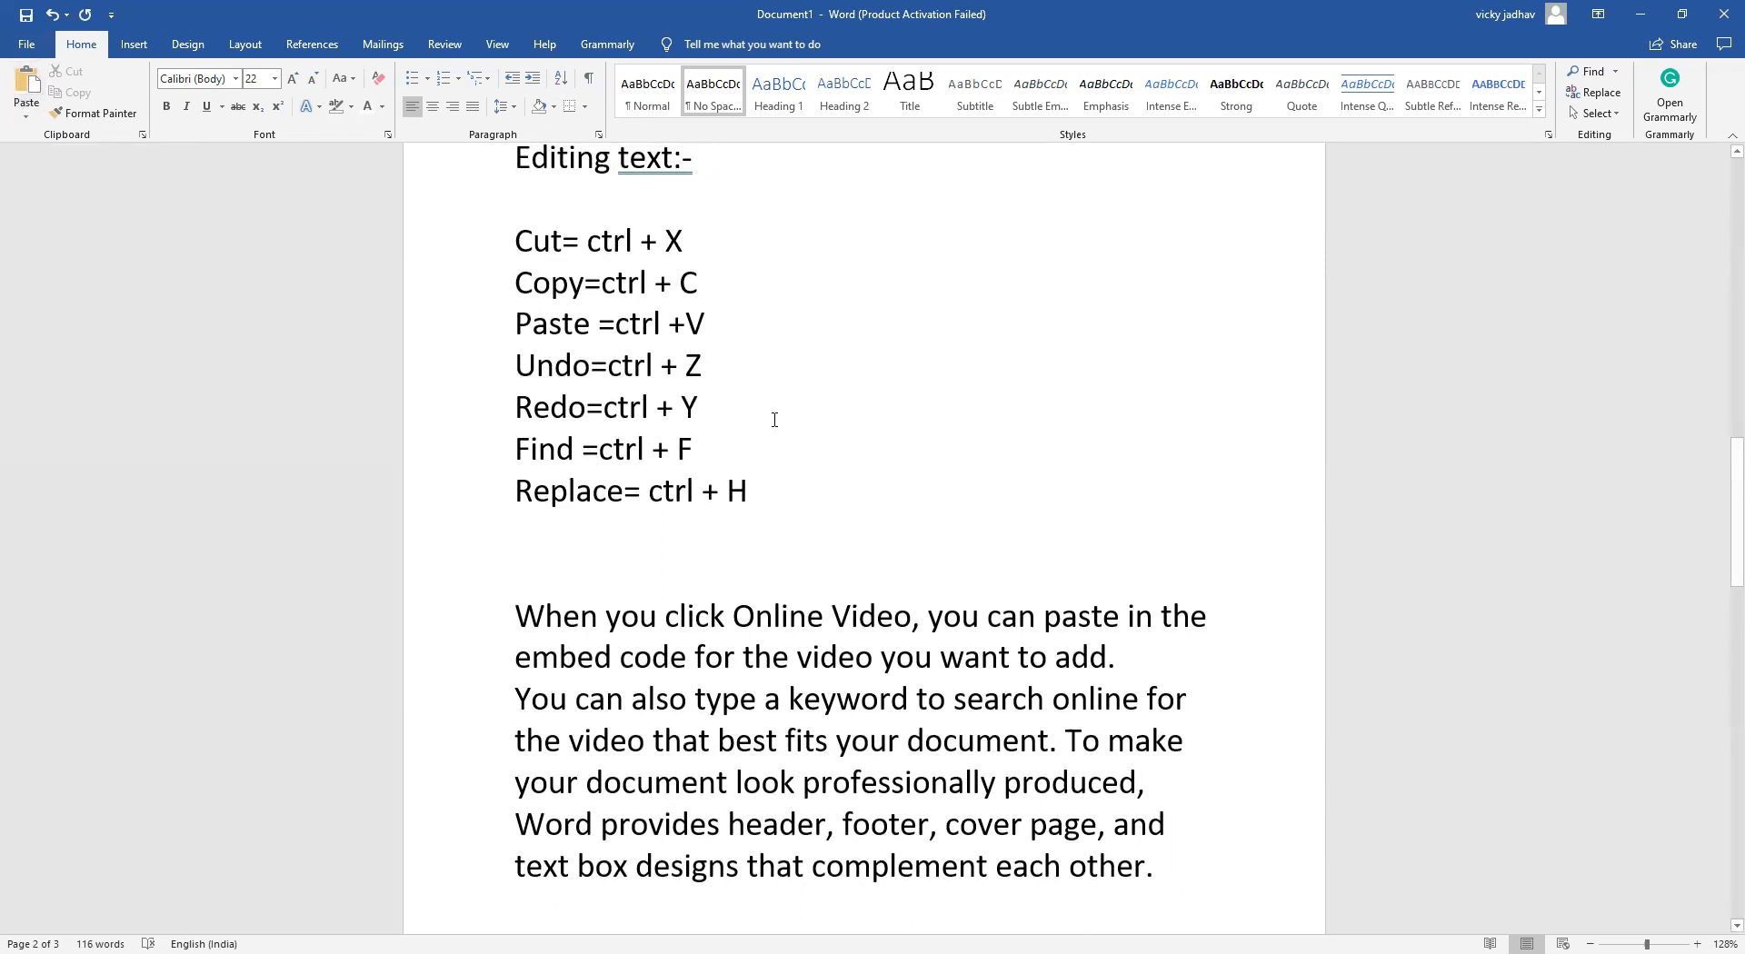
{"action": "scroll", "coordinate": [774, 419], "scroll_direction": "down", "scroll_amount": 1}
{"action": "scroll", "coordinate": [777, 399], "scroll_direction": "down", "scroll_amount": 1}
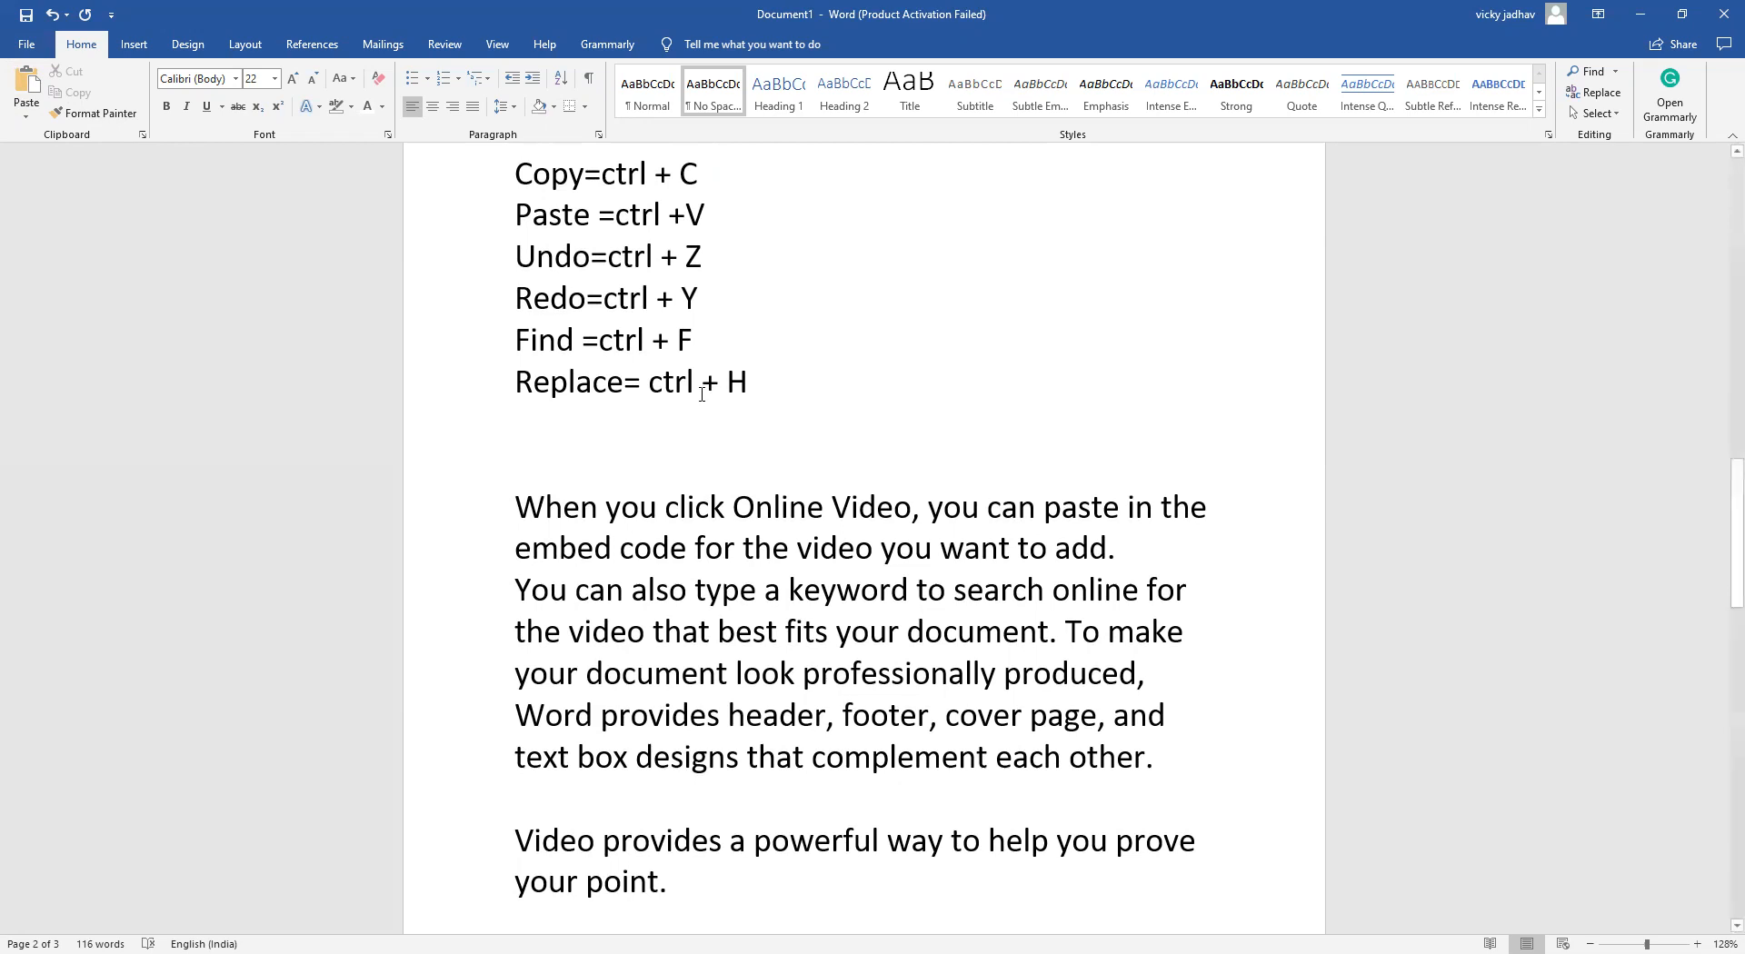
{"action": "scroll", "coordinate": [700, 378], "scroll_direction": "down", "scroll_amount": 2}
{"action": "triple_click", "coordinate": [538, 738]}
{"action": "left_click", "coordinate": [337, 108]}
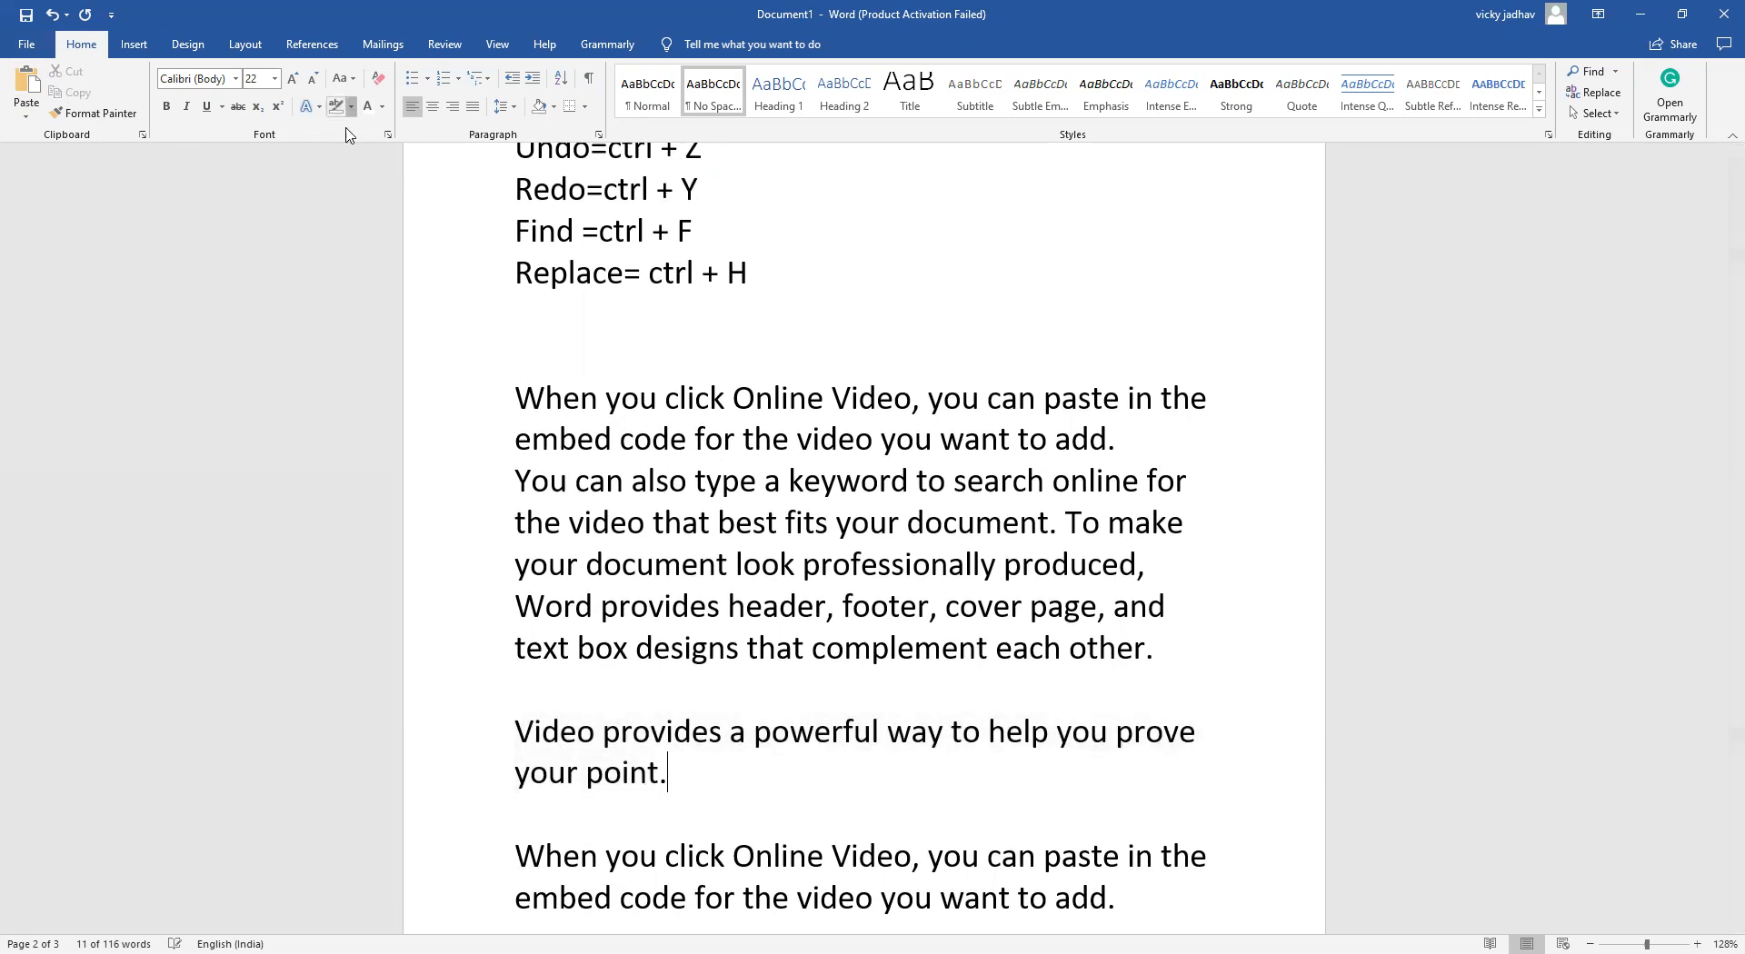
{"action": "mouse_move", "coordinate": [497, 730]}
{"action": "left_mouse_down"}
{"action": "mouse_move", "coordinate": [619, 808]}
{"action": "mouse_move", "coordinate": [670, 776]}
{"action": "left_mouse_up"}
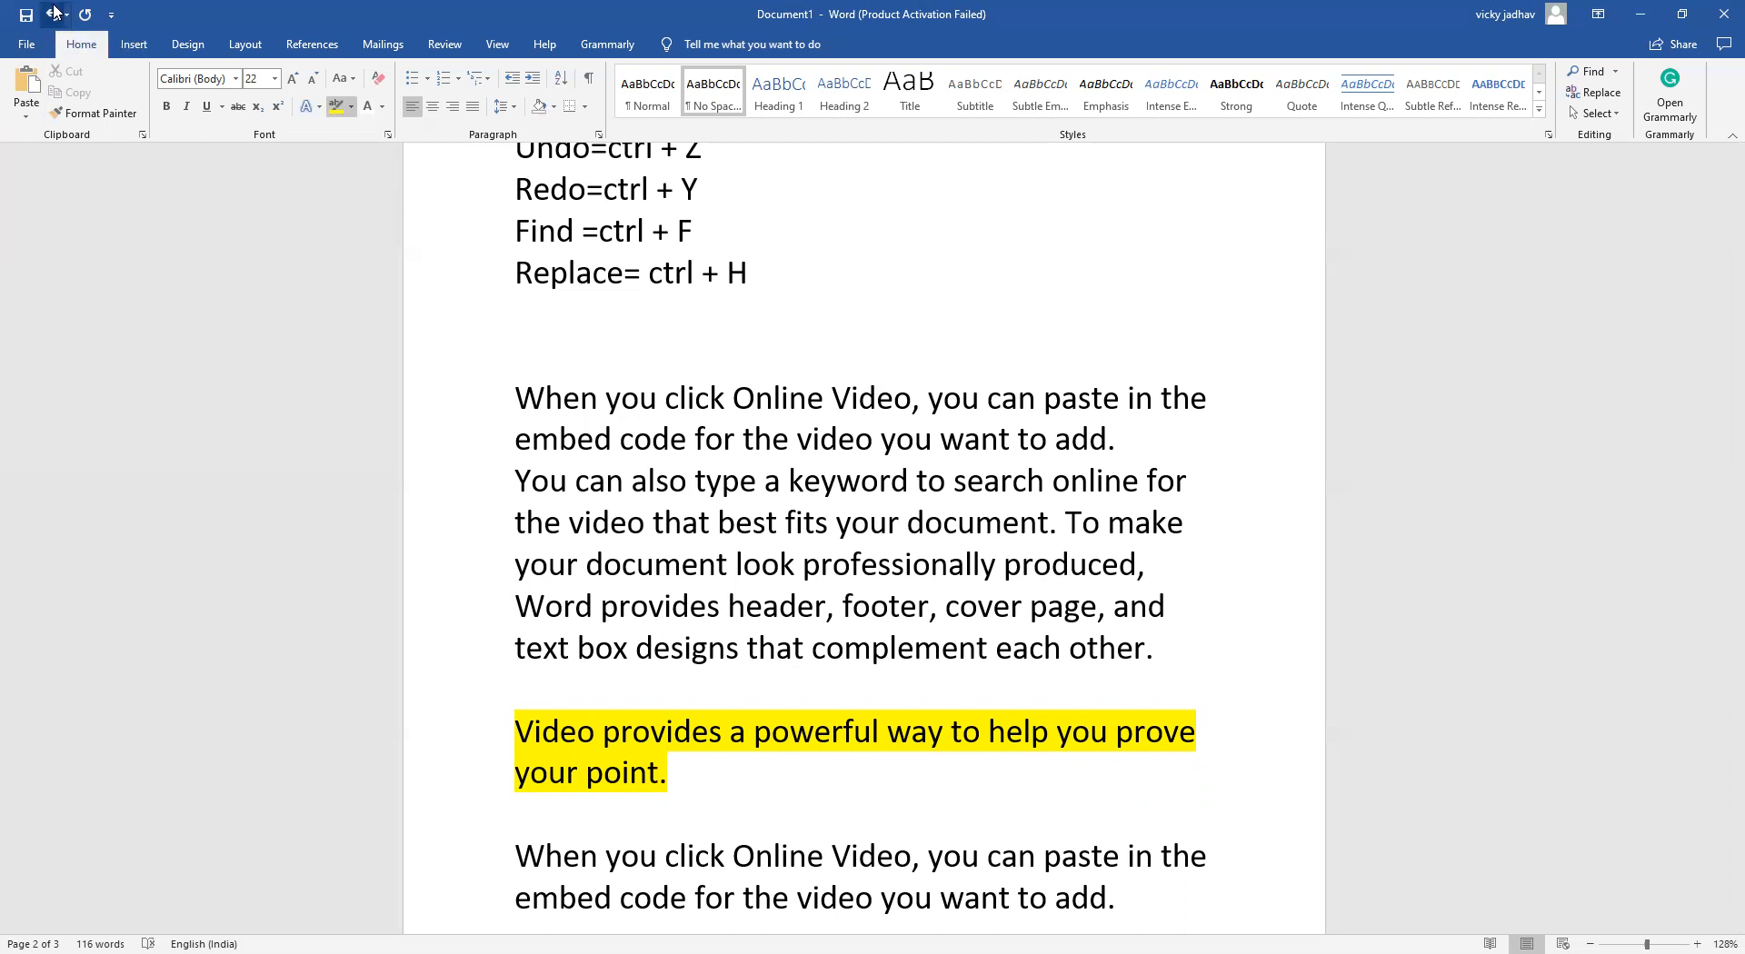
Undo the yellow highlight on the sentence and reapply it with Redo.
{"action": "left_click", "coordinate": [53, 16]}
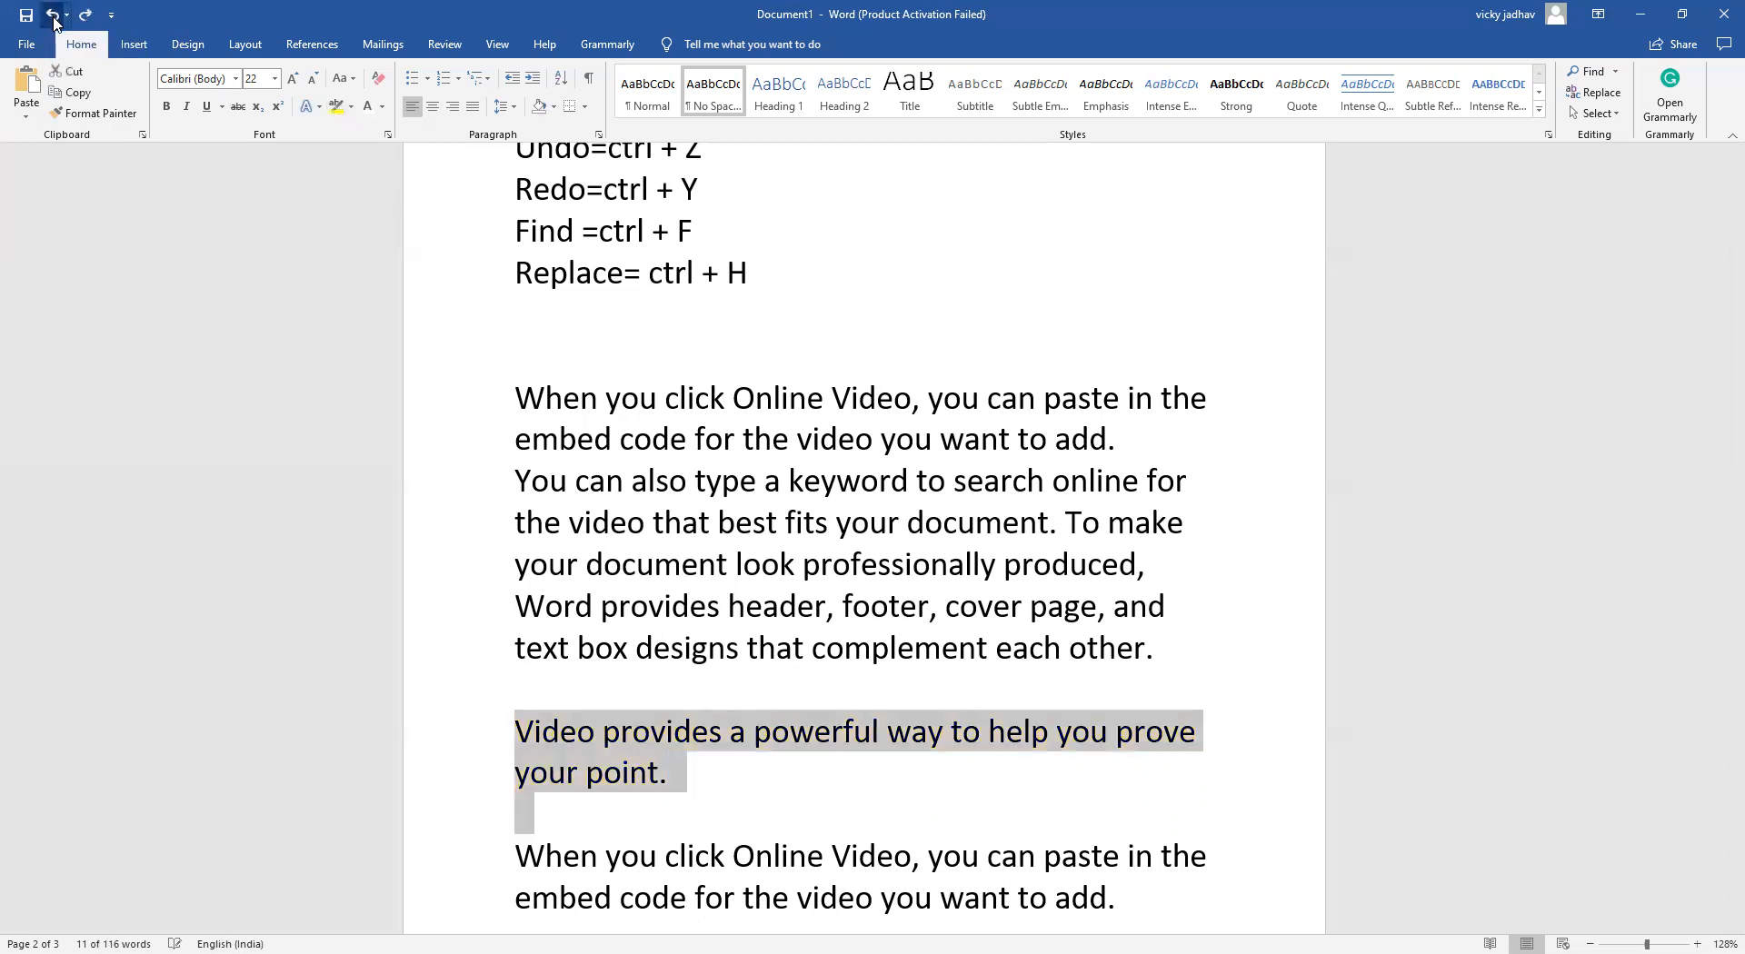
{"action": "key", "text": "ctrl+z"}
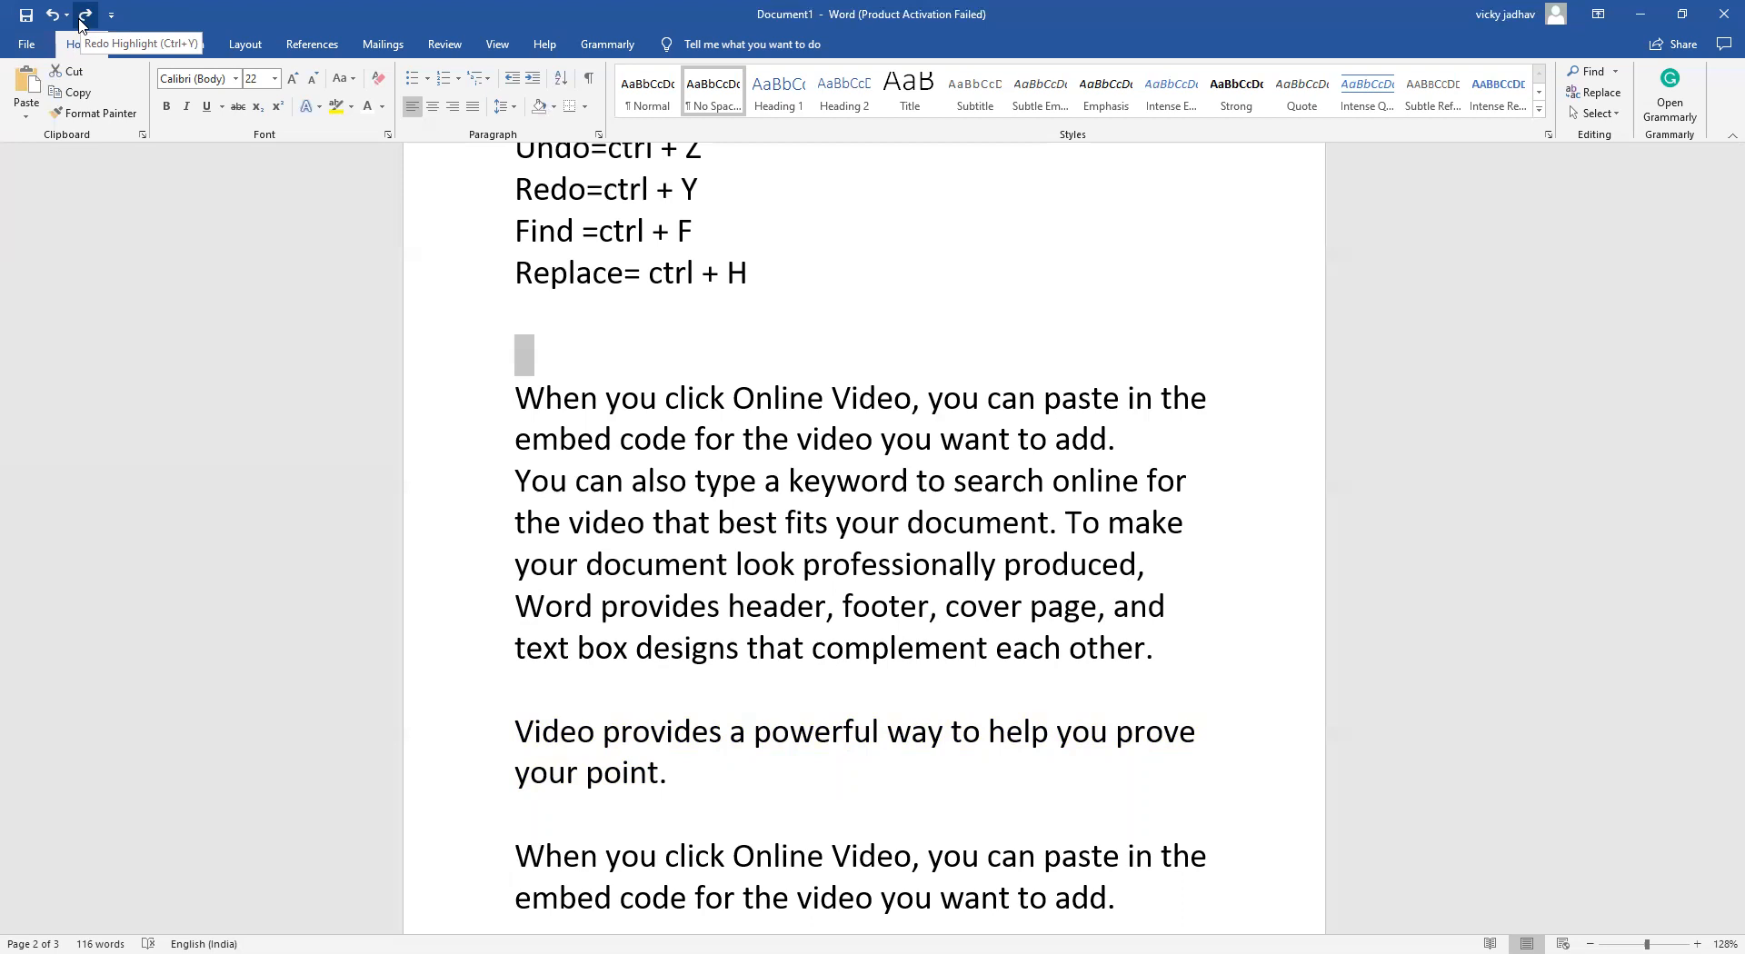
{"action": "left_click", "coordinate": [85, 15]}
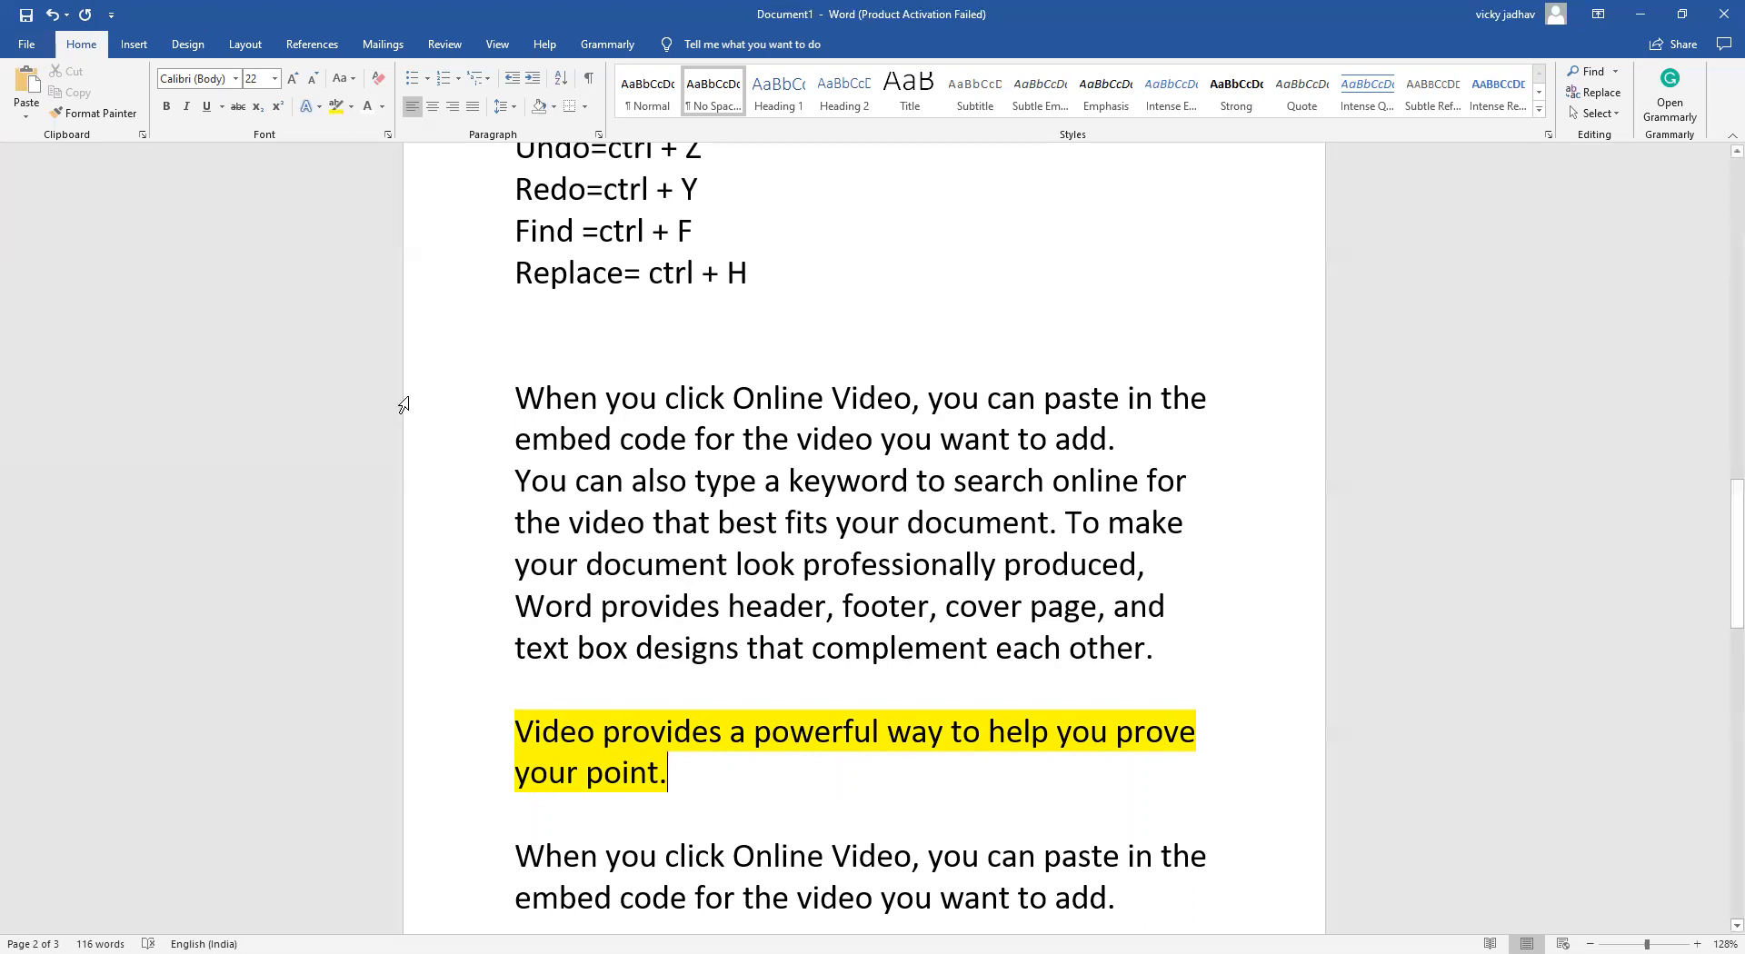
{"action": "scroll", "coordinate": [466, 313], "scroll_direction": "up", "scroll_amount": 1}
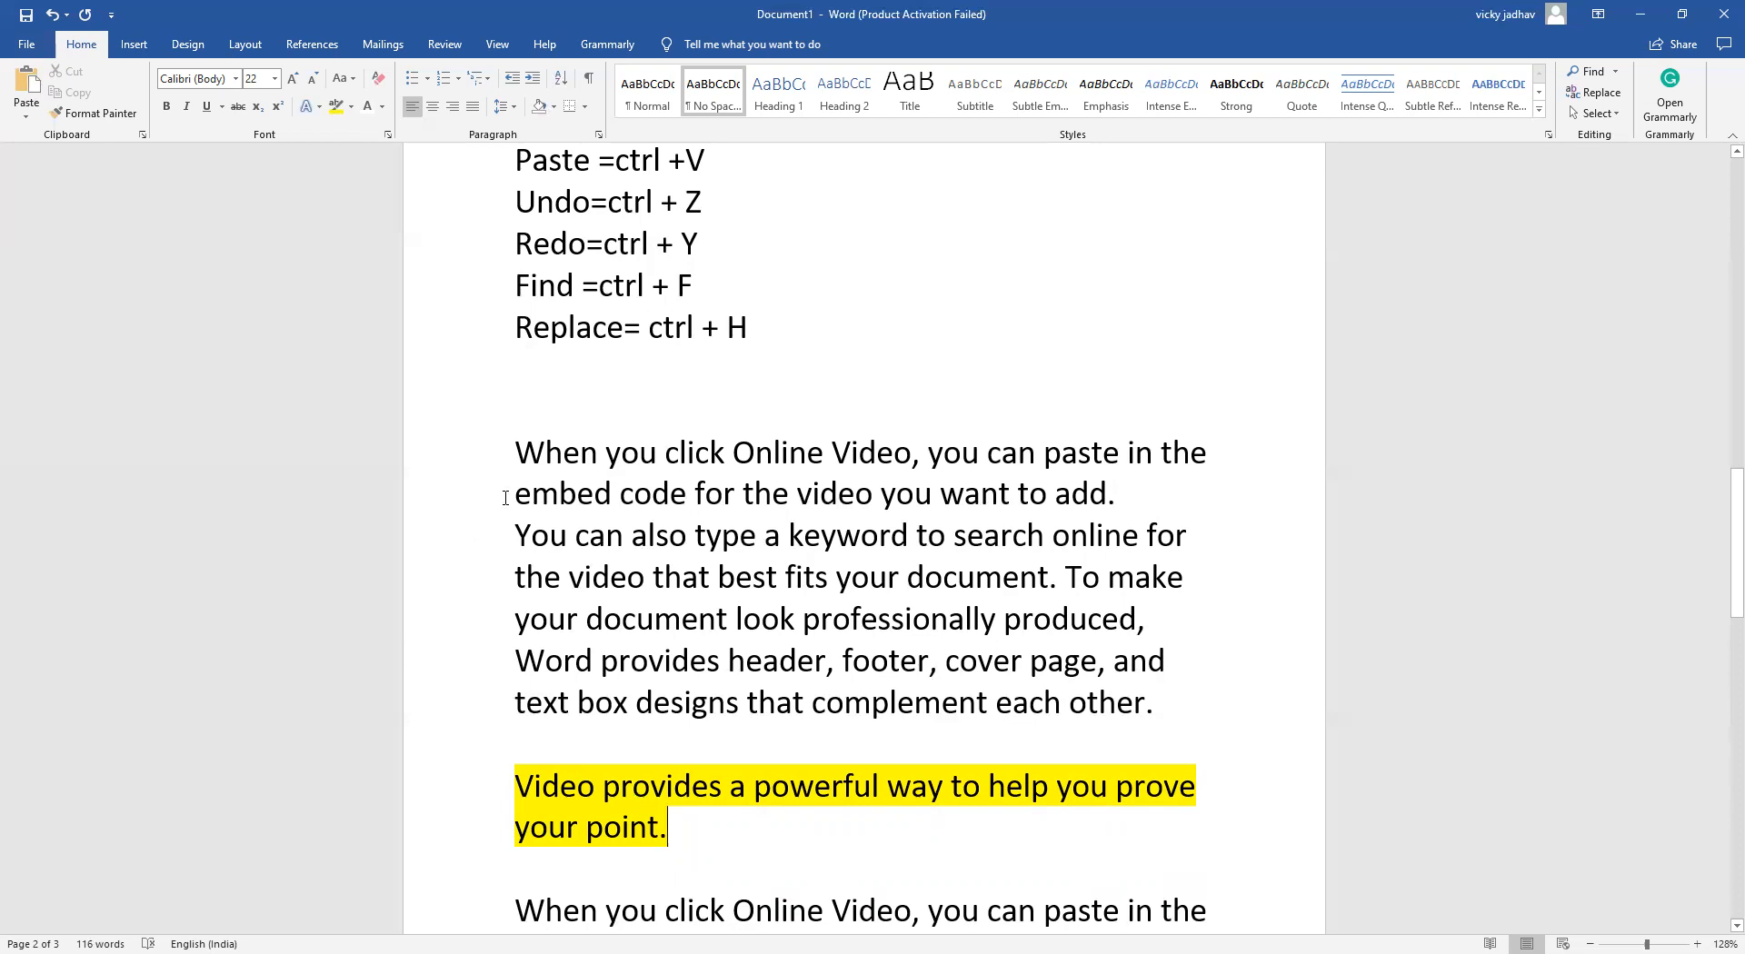
{"action": "left_click", "coordinate": [485, 694]}
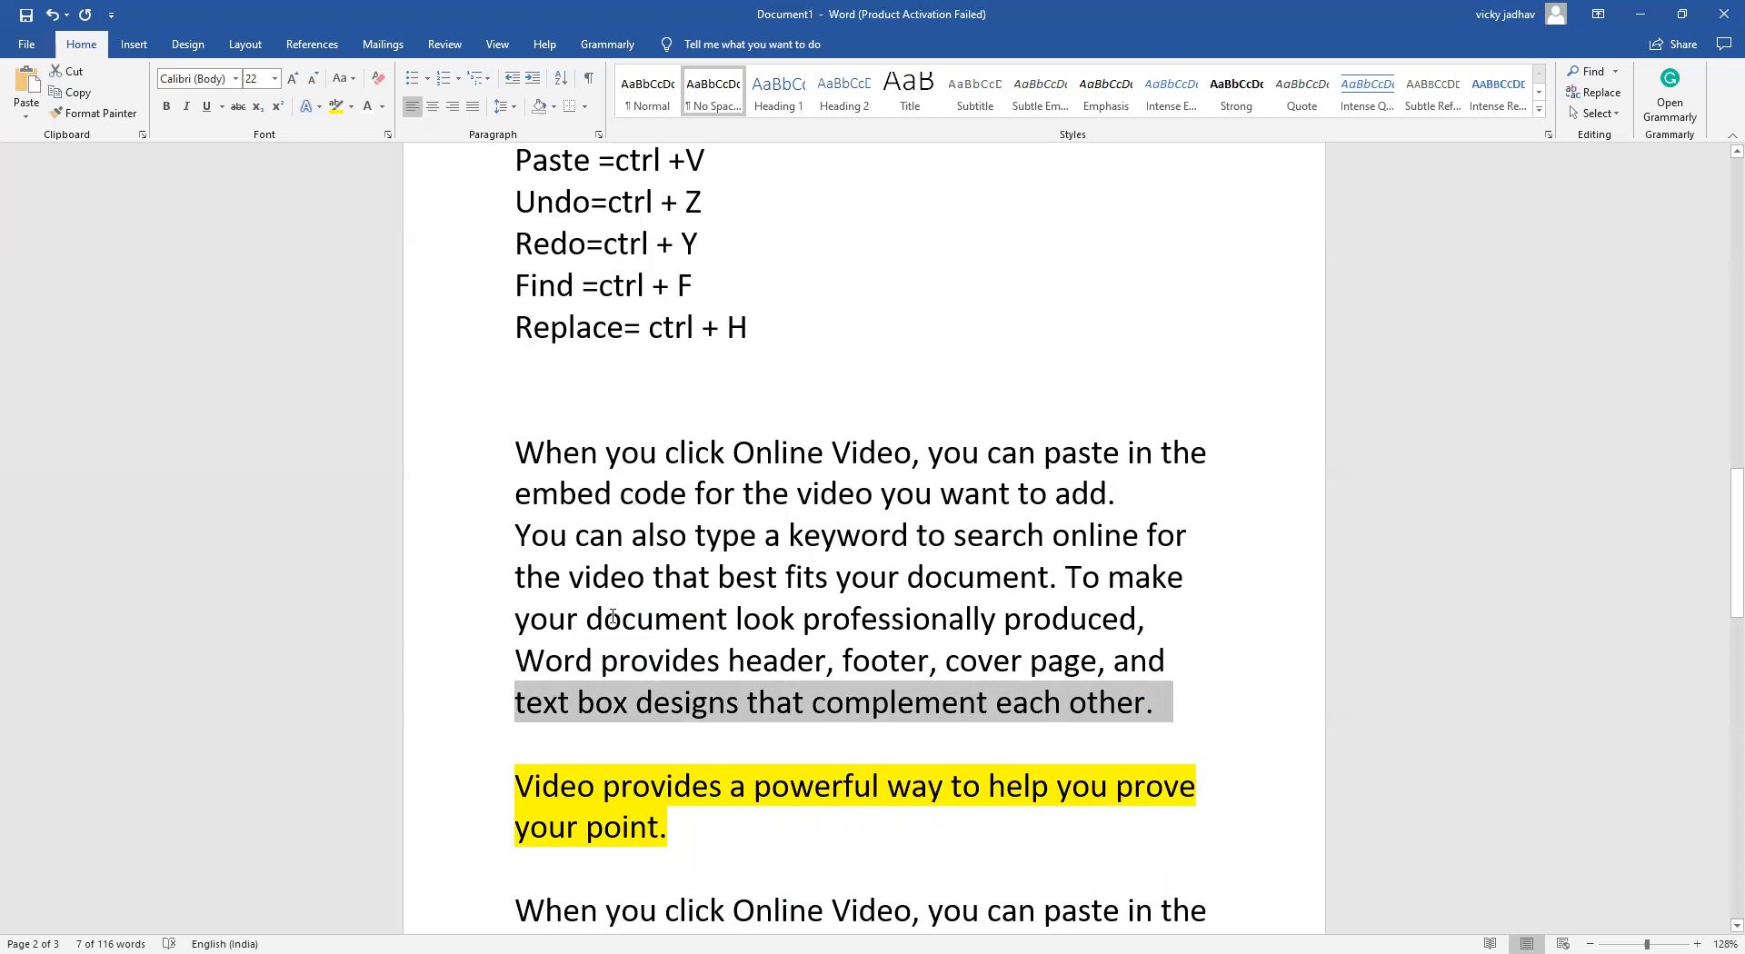
{"action": "scroll", "coordinate": [841, 541], "scroll_direction": "down", "scroll_amount": 2}
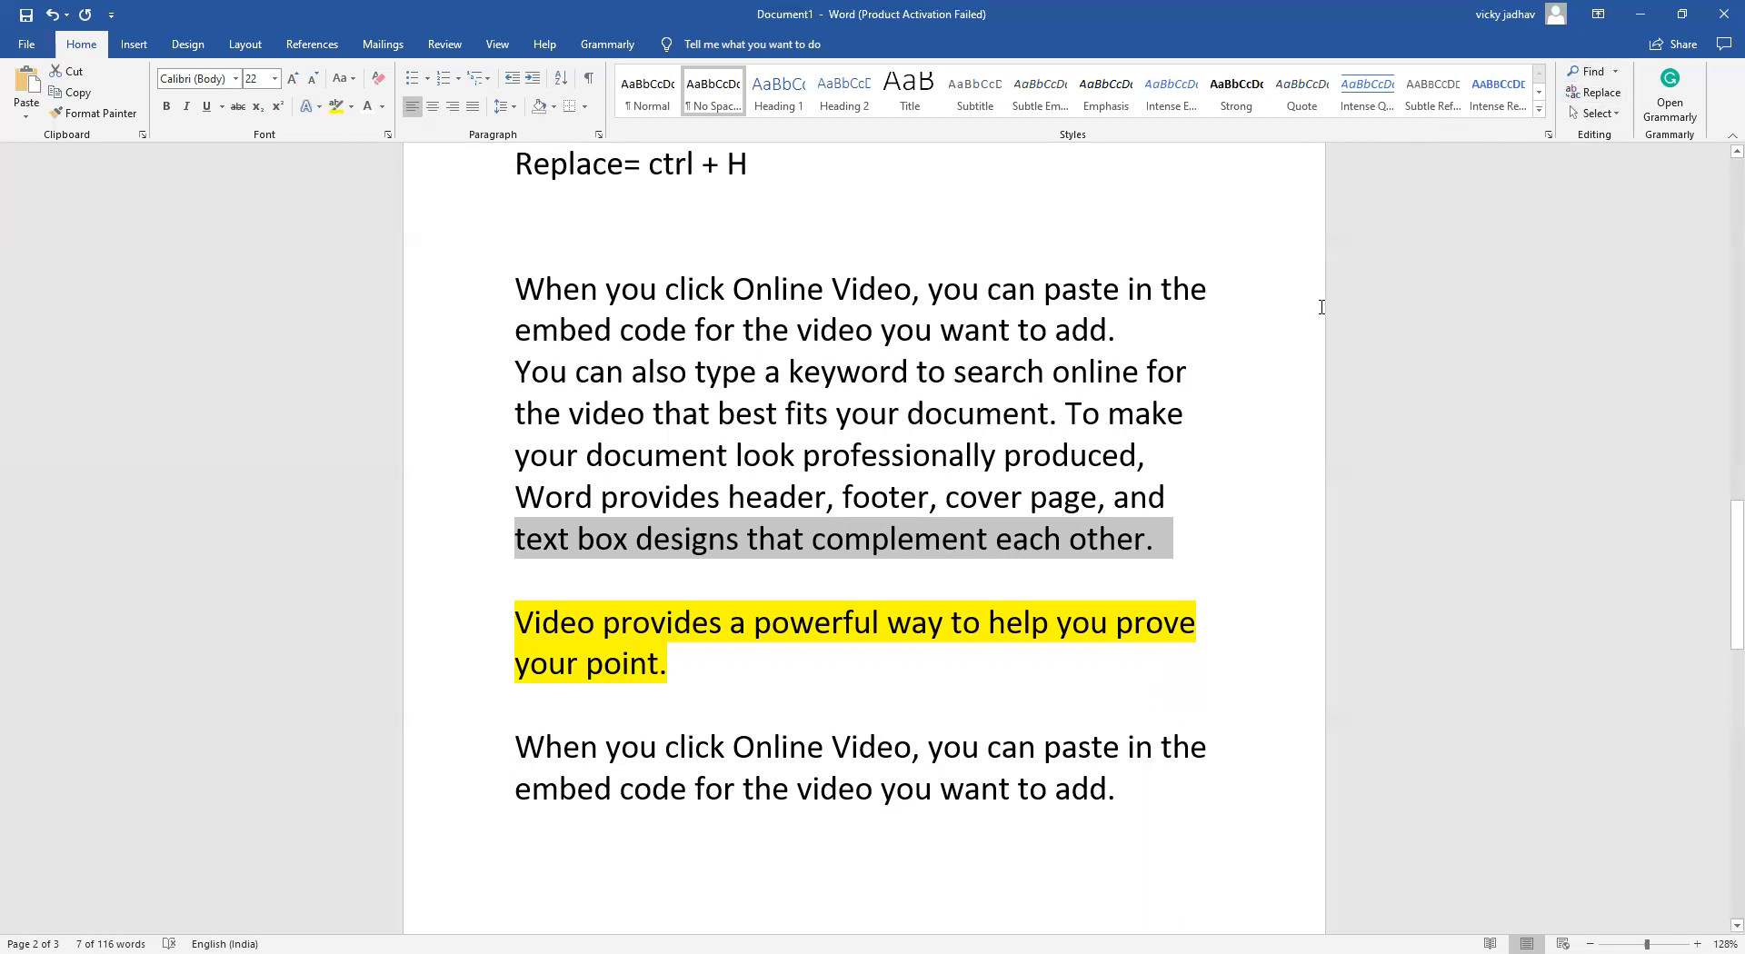
{"action": "scroll", "coordinate": [1049, 327], "scroll_direction": "up", "scroll_amount": 2}
{"action": "left_click_drag", "start_coordinate": [694, 233], "coordinate": [651, 244]}
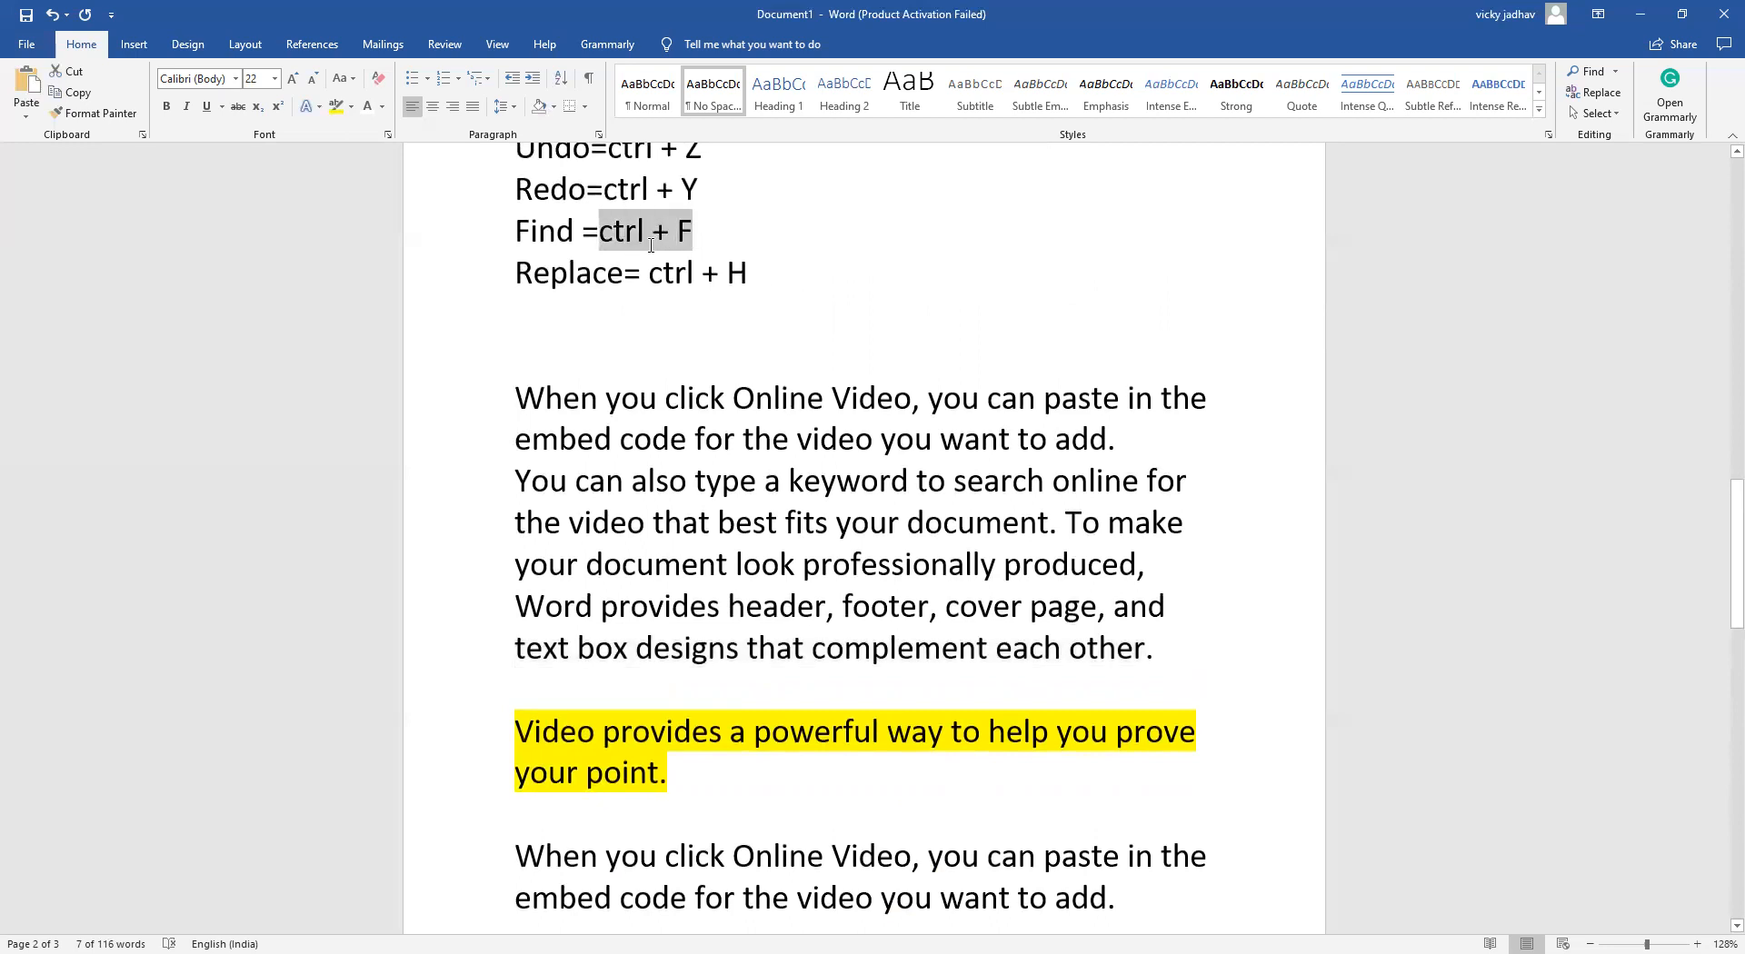
Search the document for "online" with Find and go to the first match.
{"action": "left_click", "coordinate": [755, 273]}
{"action": "left_click", "coordinate": [1589, 73]}
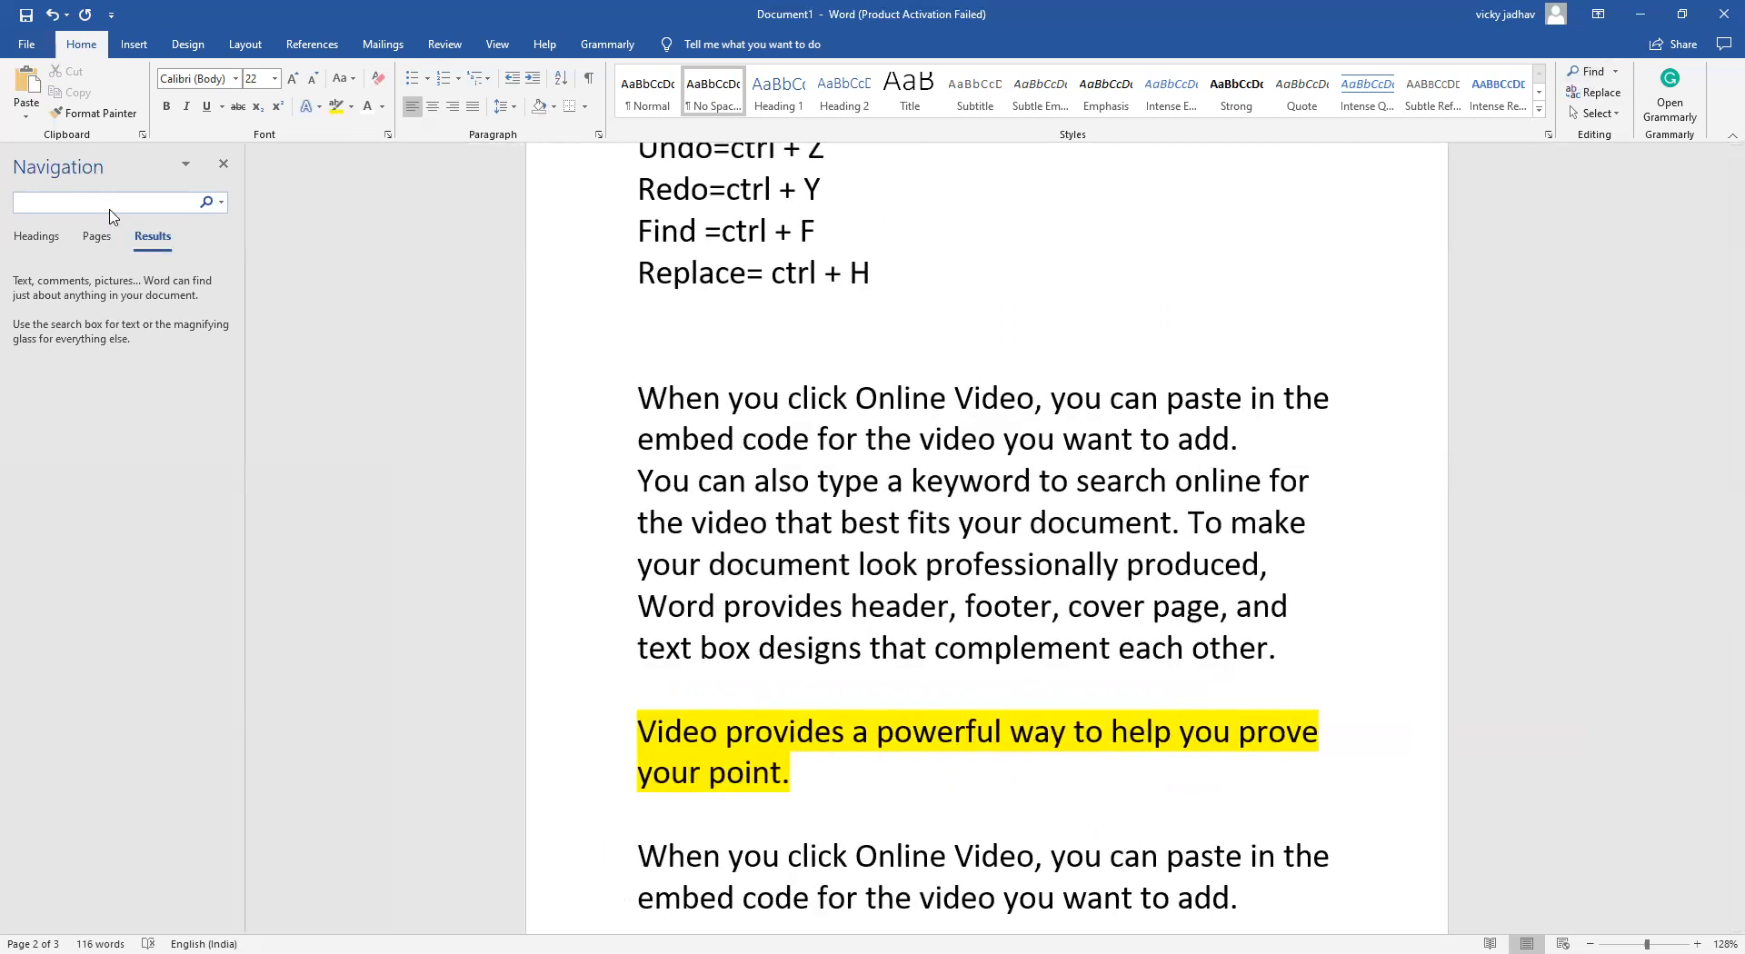
{"action": "type", "text": "o"}
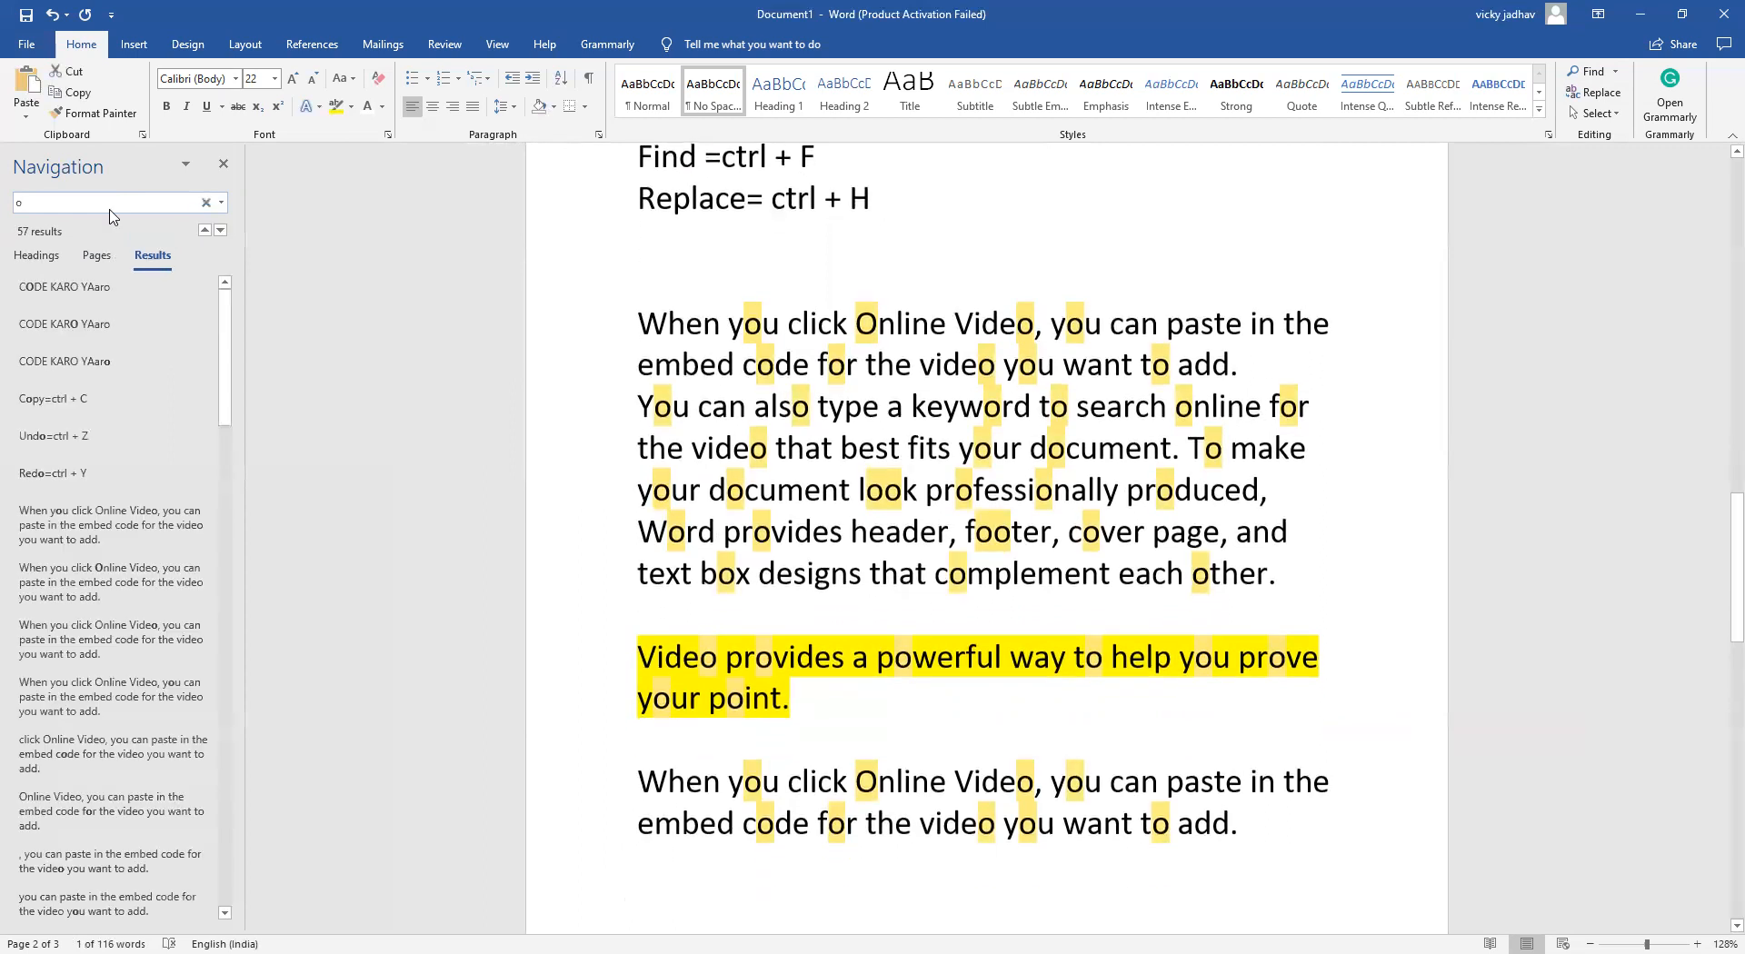
{"action": "type", "text": "nline"}
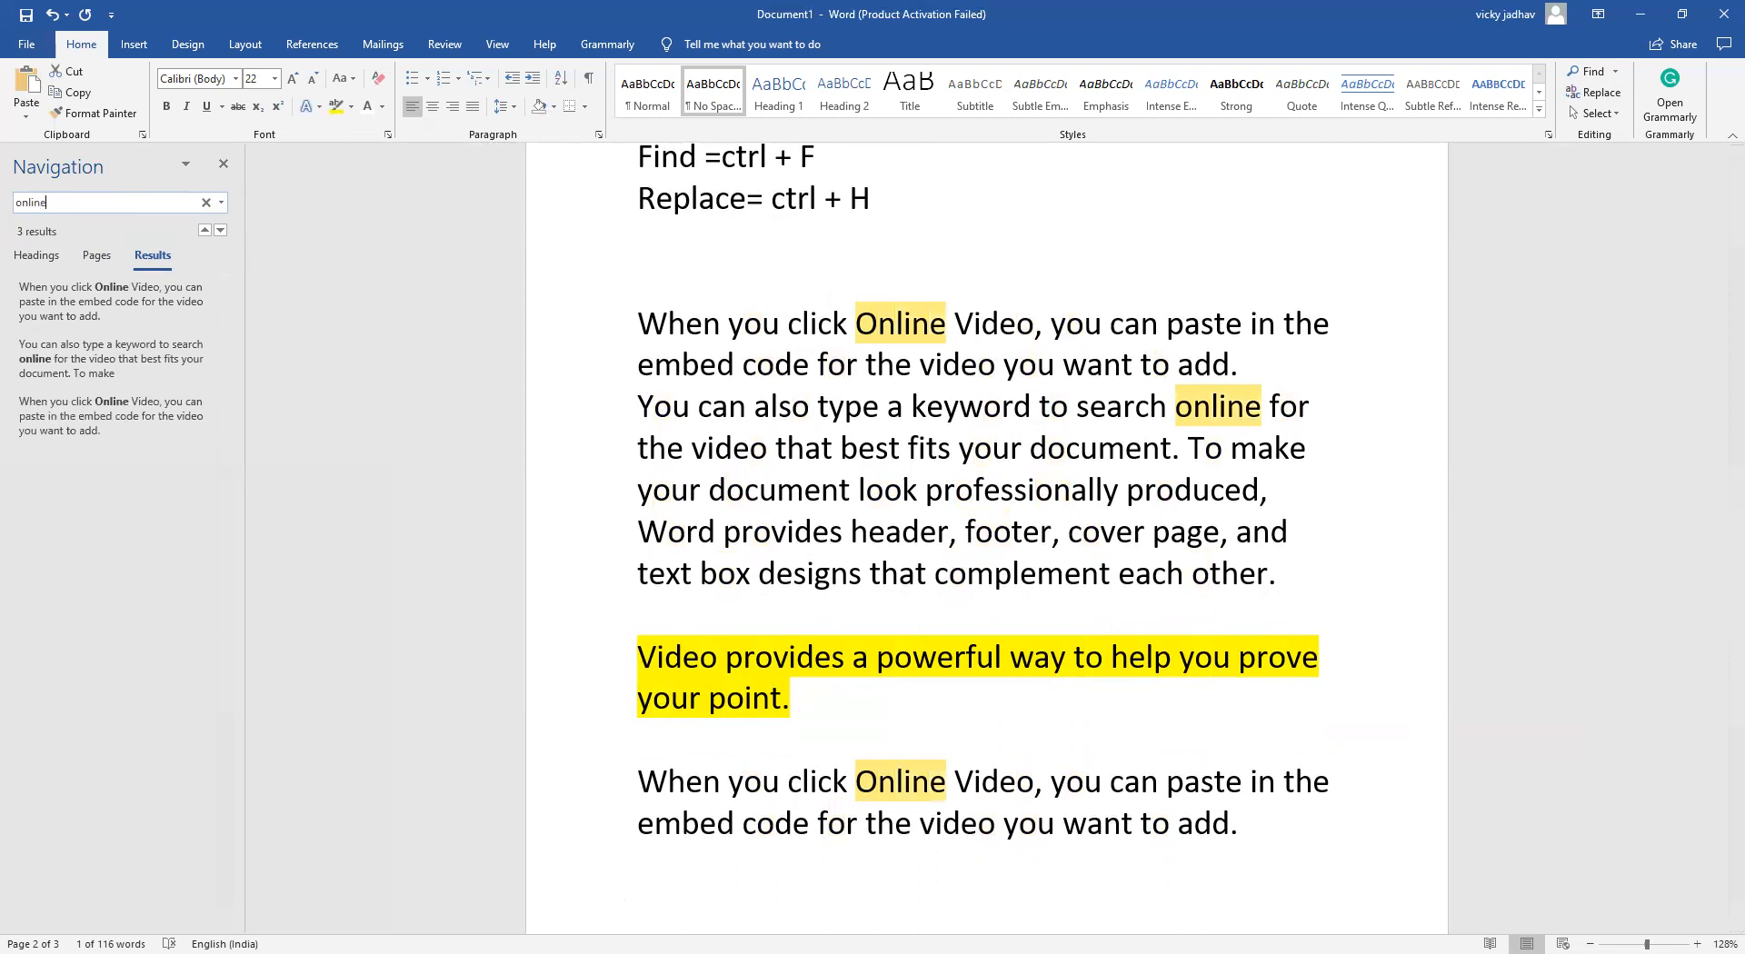
{"action": "key", "text": "Return"}
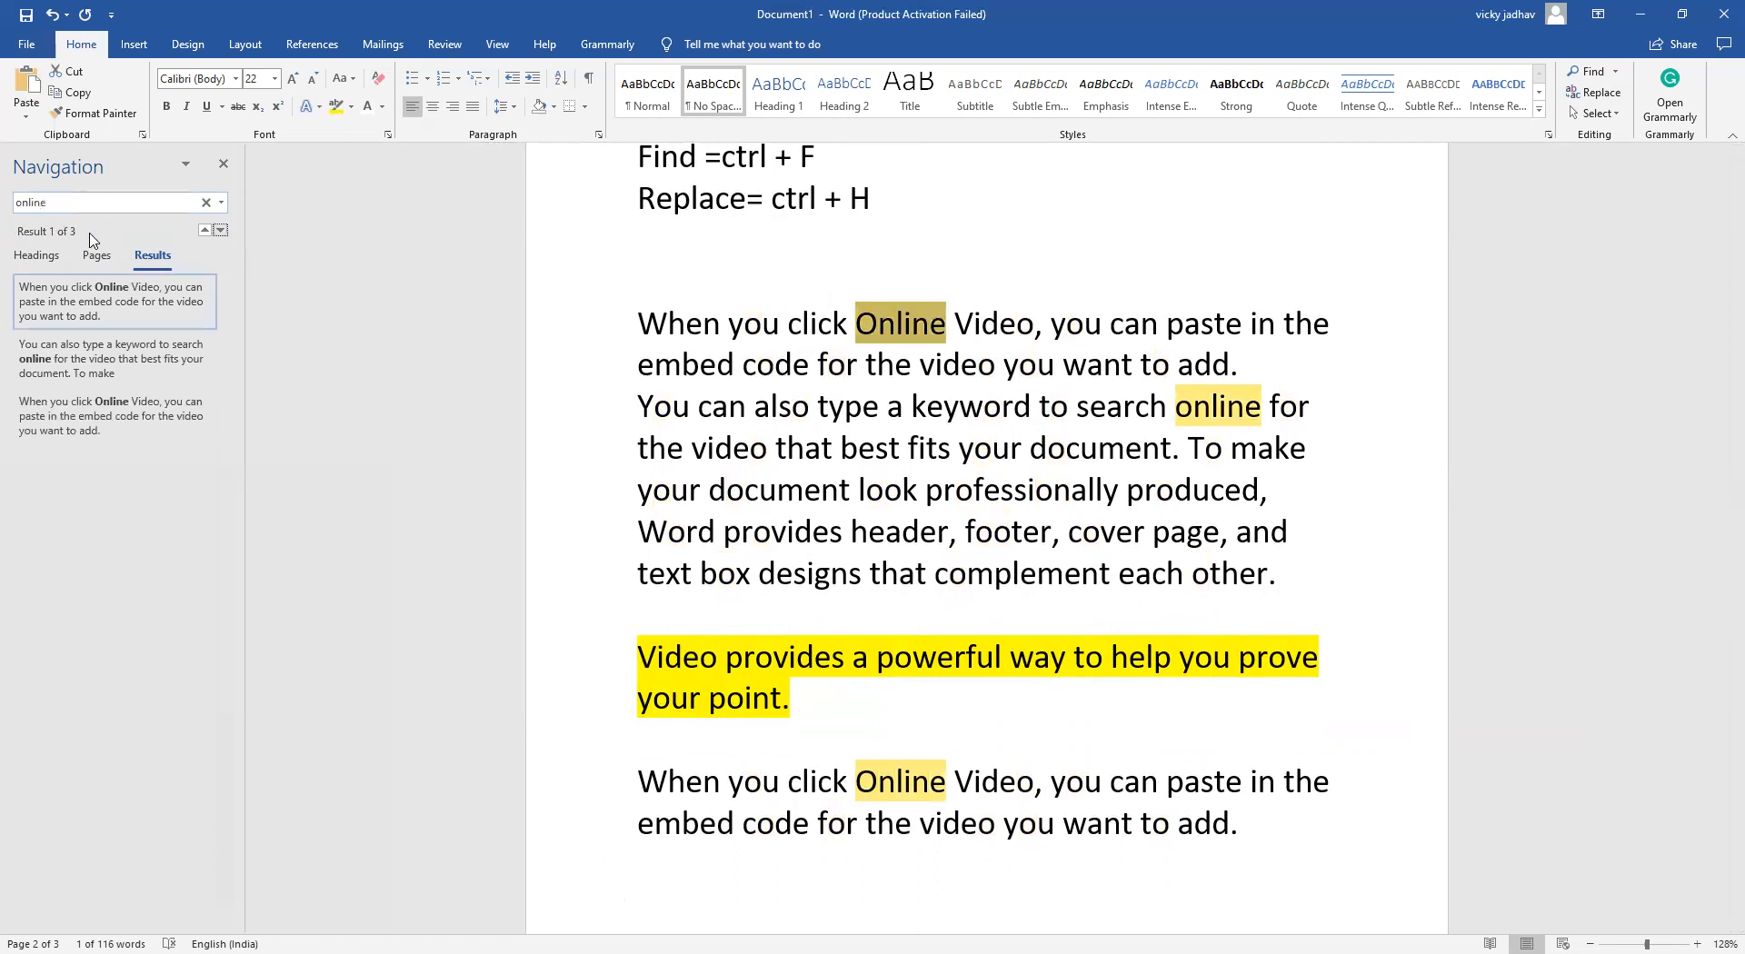
Check the Pages and Headings views of the search, return to the results and step back to the last "Online" match.
{"action": "left_click", "coordinate": [98, 257]}
{"action": "left_click", "coordinate": [61, 259]}
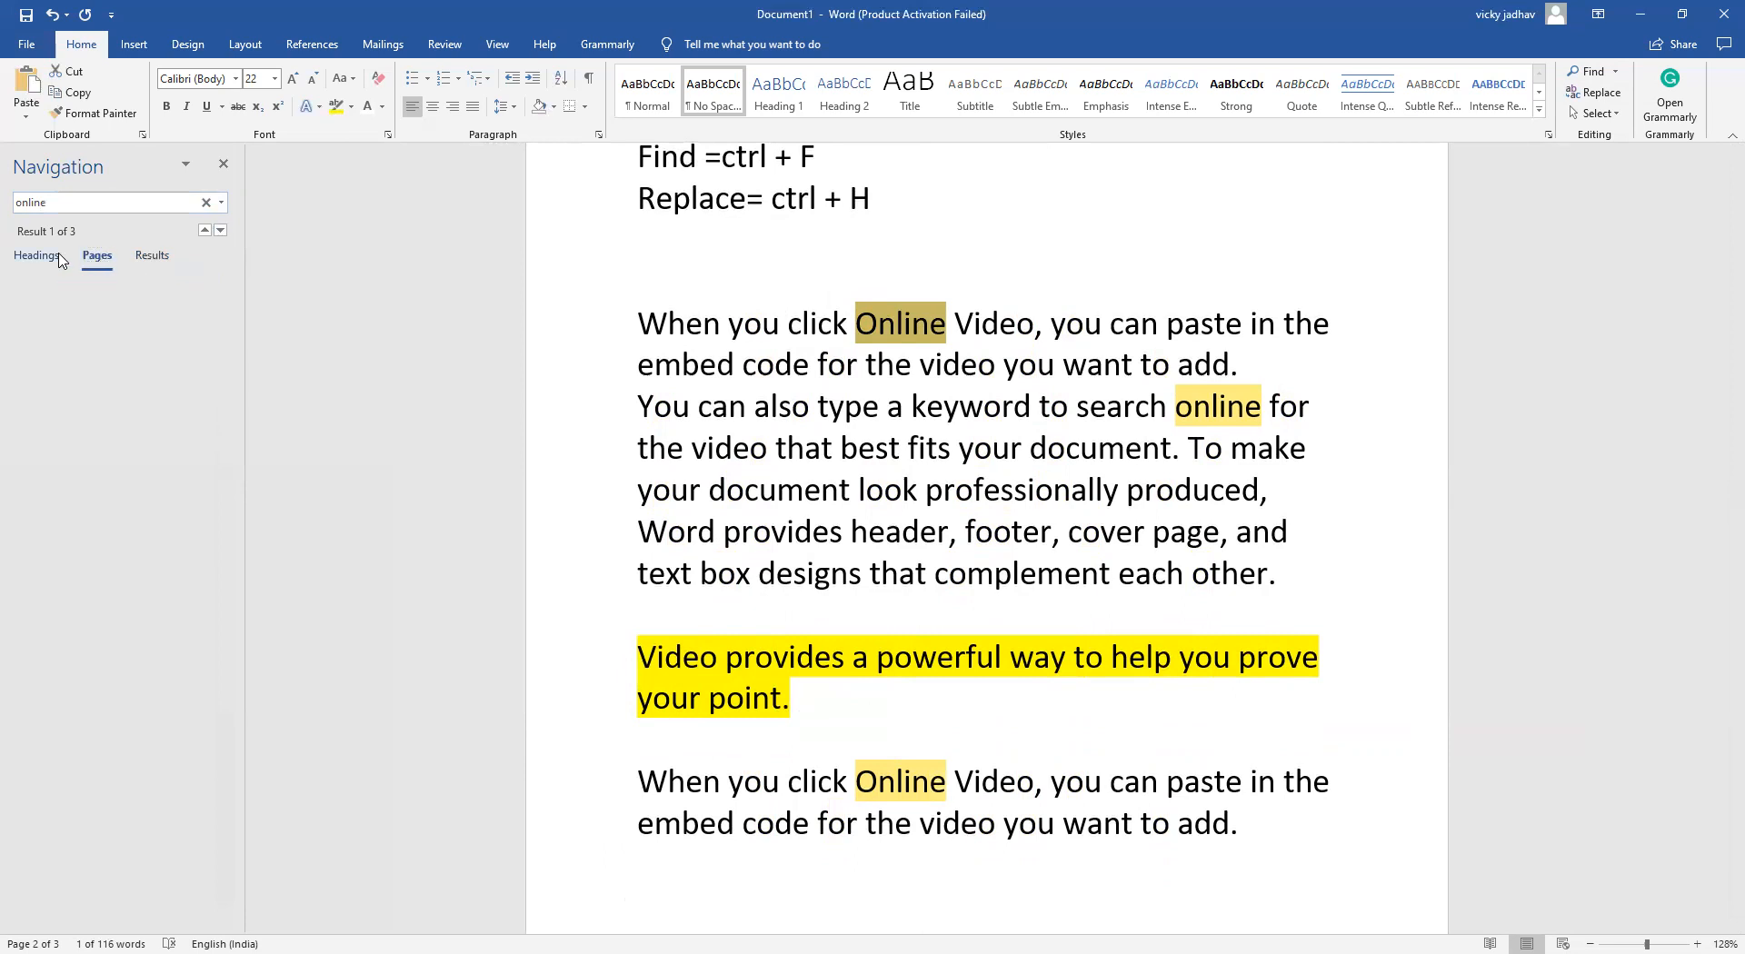
{"action": "left_click", "coordinate": [151, 258]}
{"action": "left_click", "coordinate": [205, 231]}
{"action": "left_click", "coordinate": [161, 201]}
{"action": "left_click", "coordinate": [161, 201]}
{"action": "left_click", "coordinate": [186, 163]}
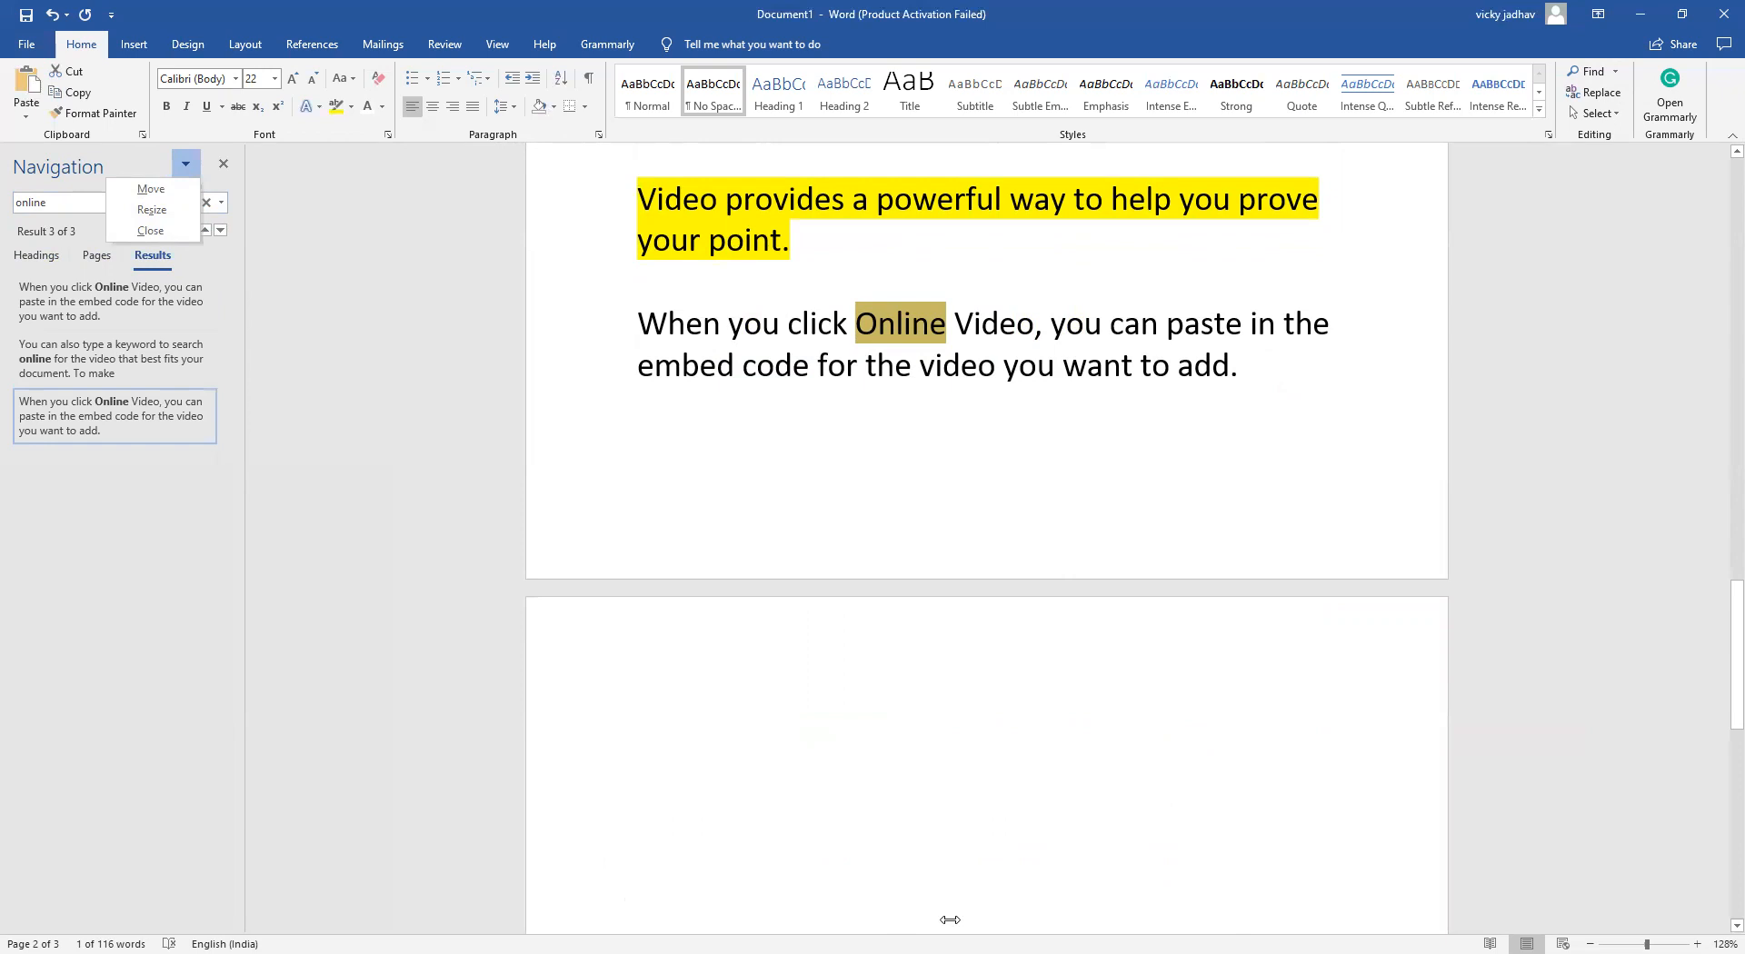
{"action": "key", "text": "Escape"}
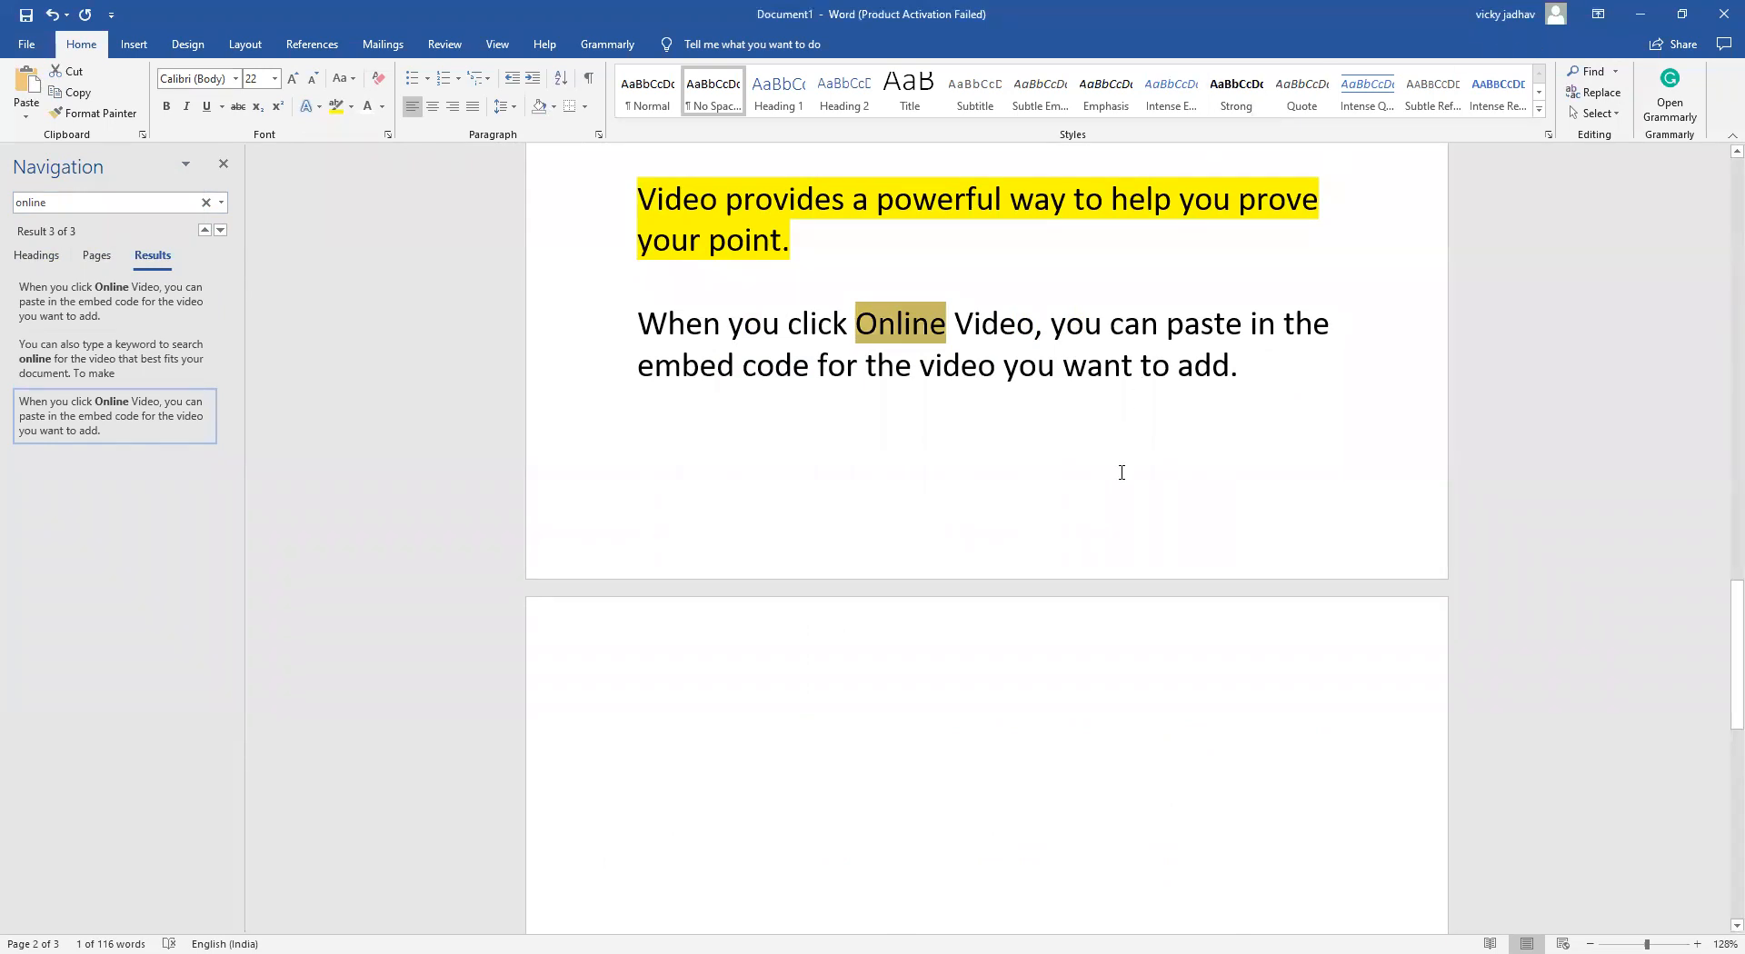
{"action": "key", "text": "ctrl+f"}
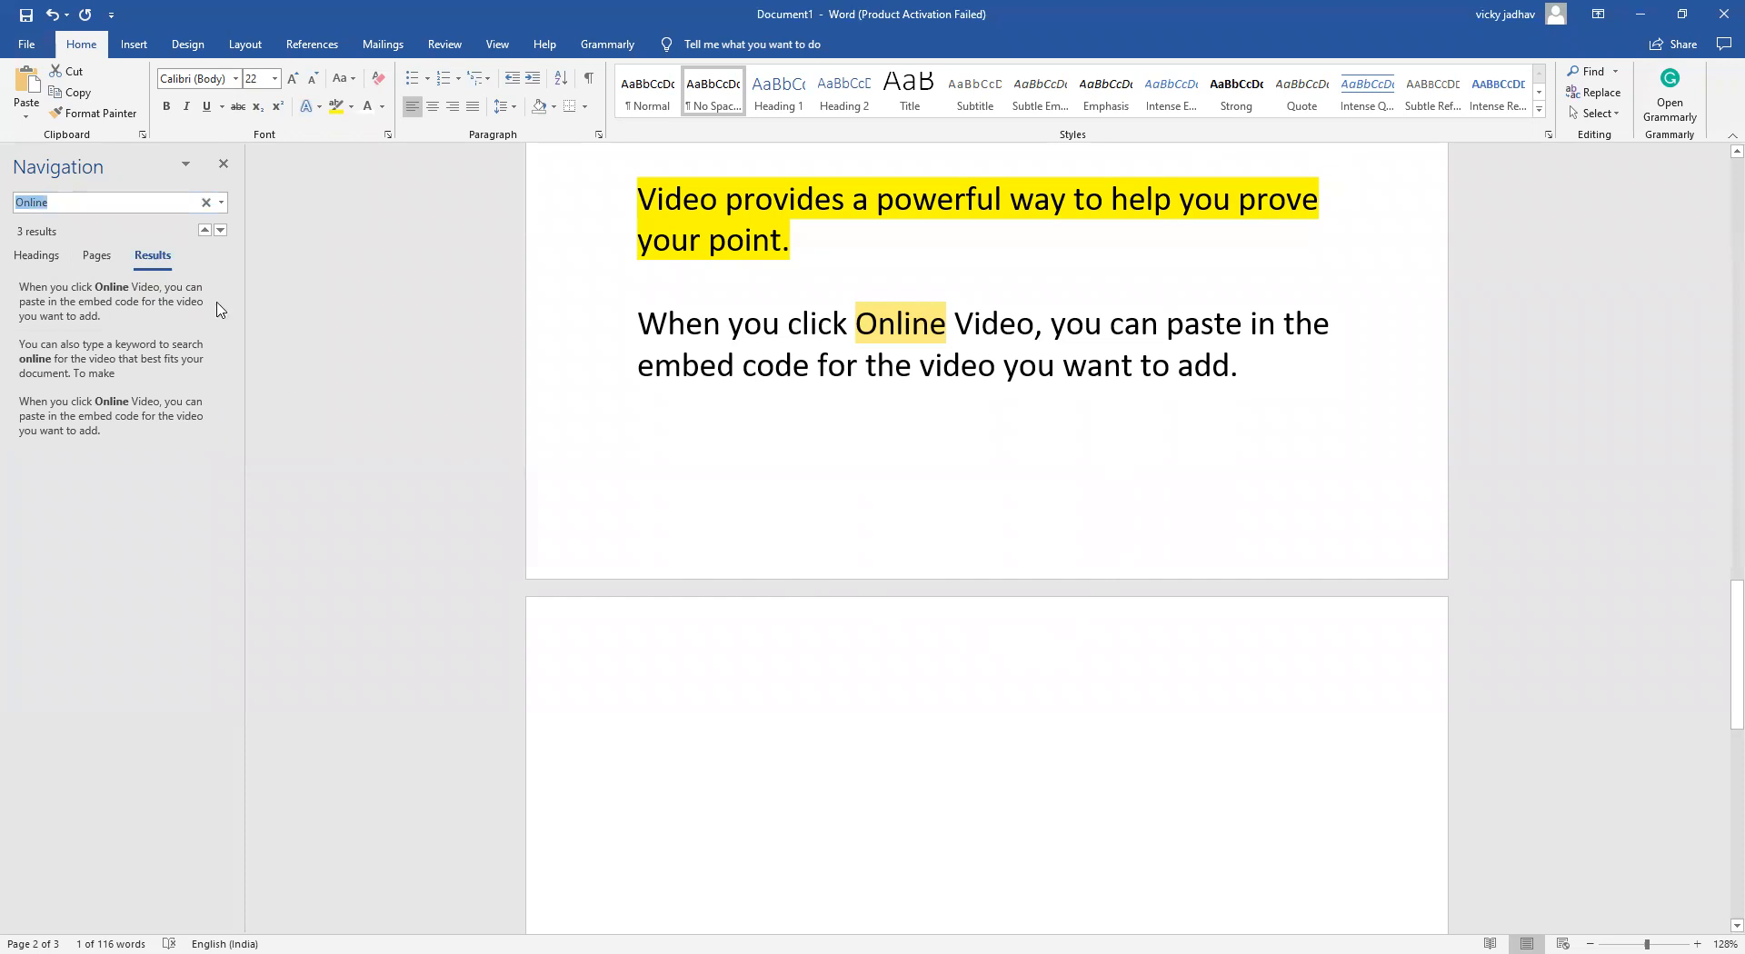
{"action": "left_click", "coordinate": [222, 205]}
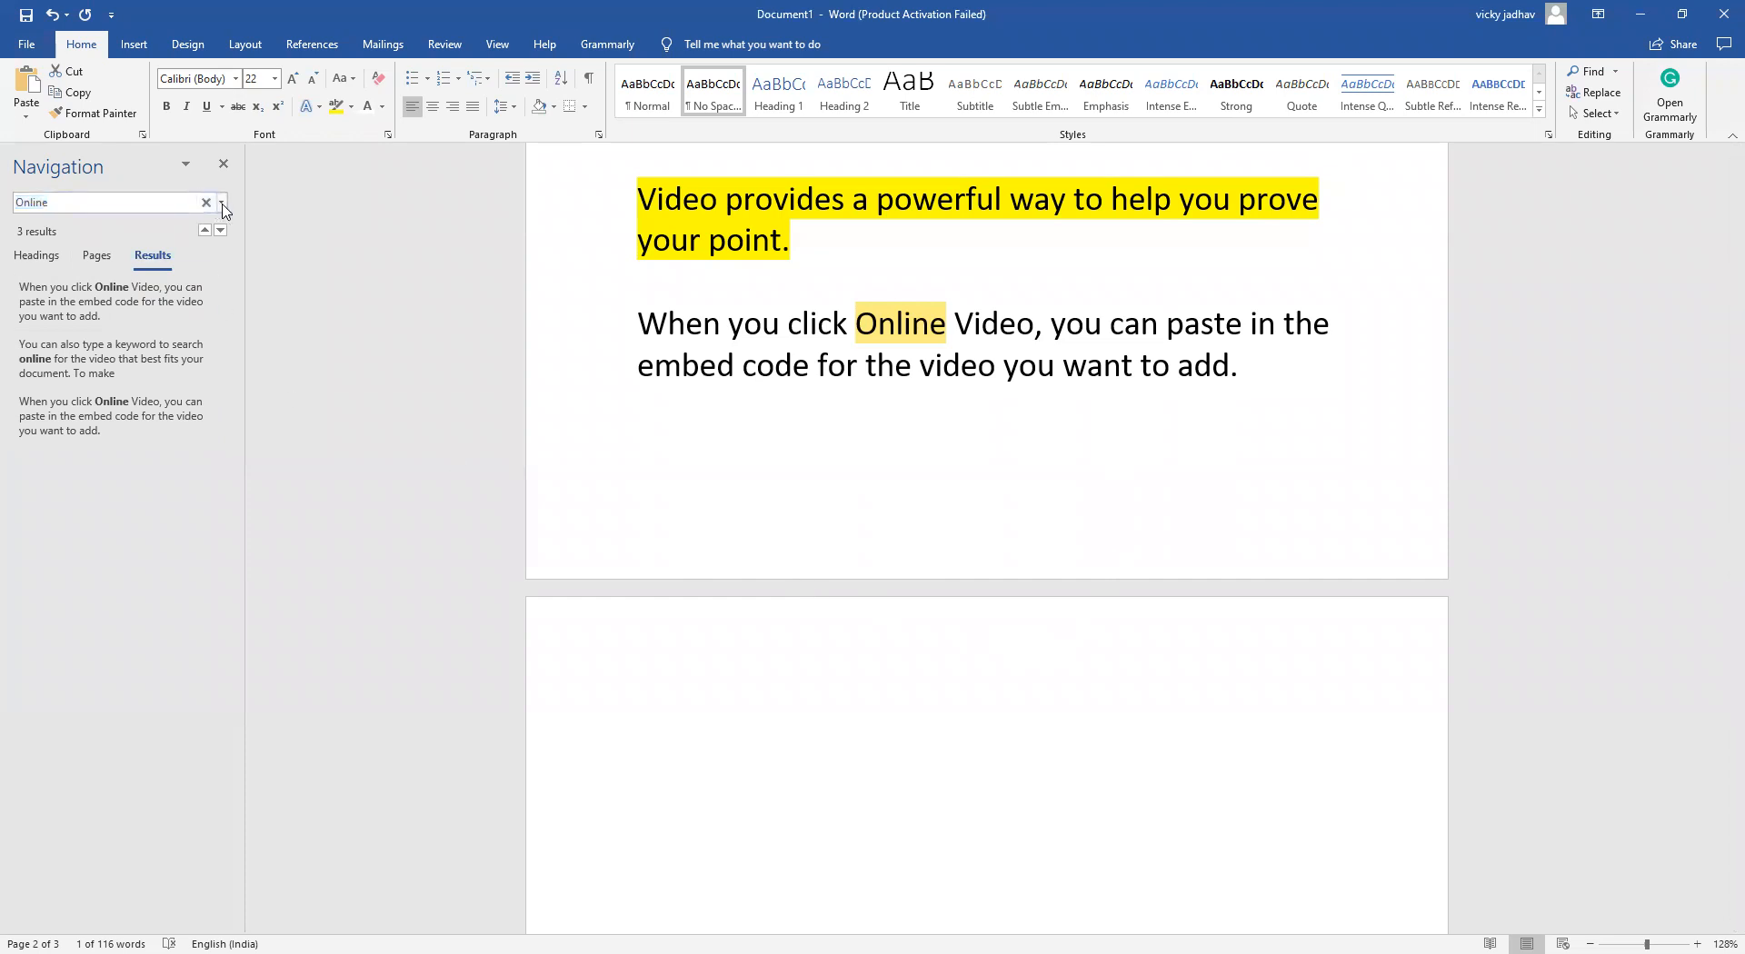
{"action": "left_click", "coordinate": [222, 204]}
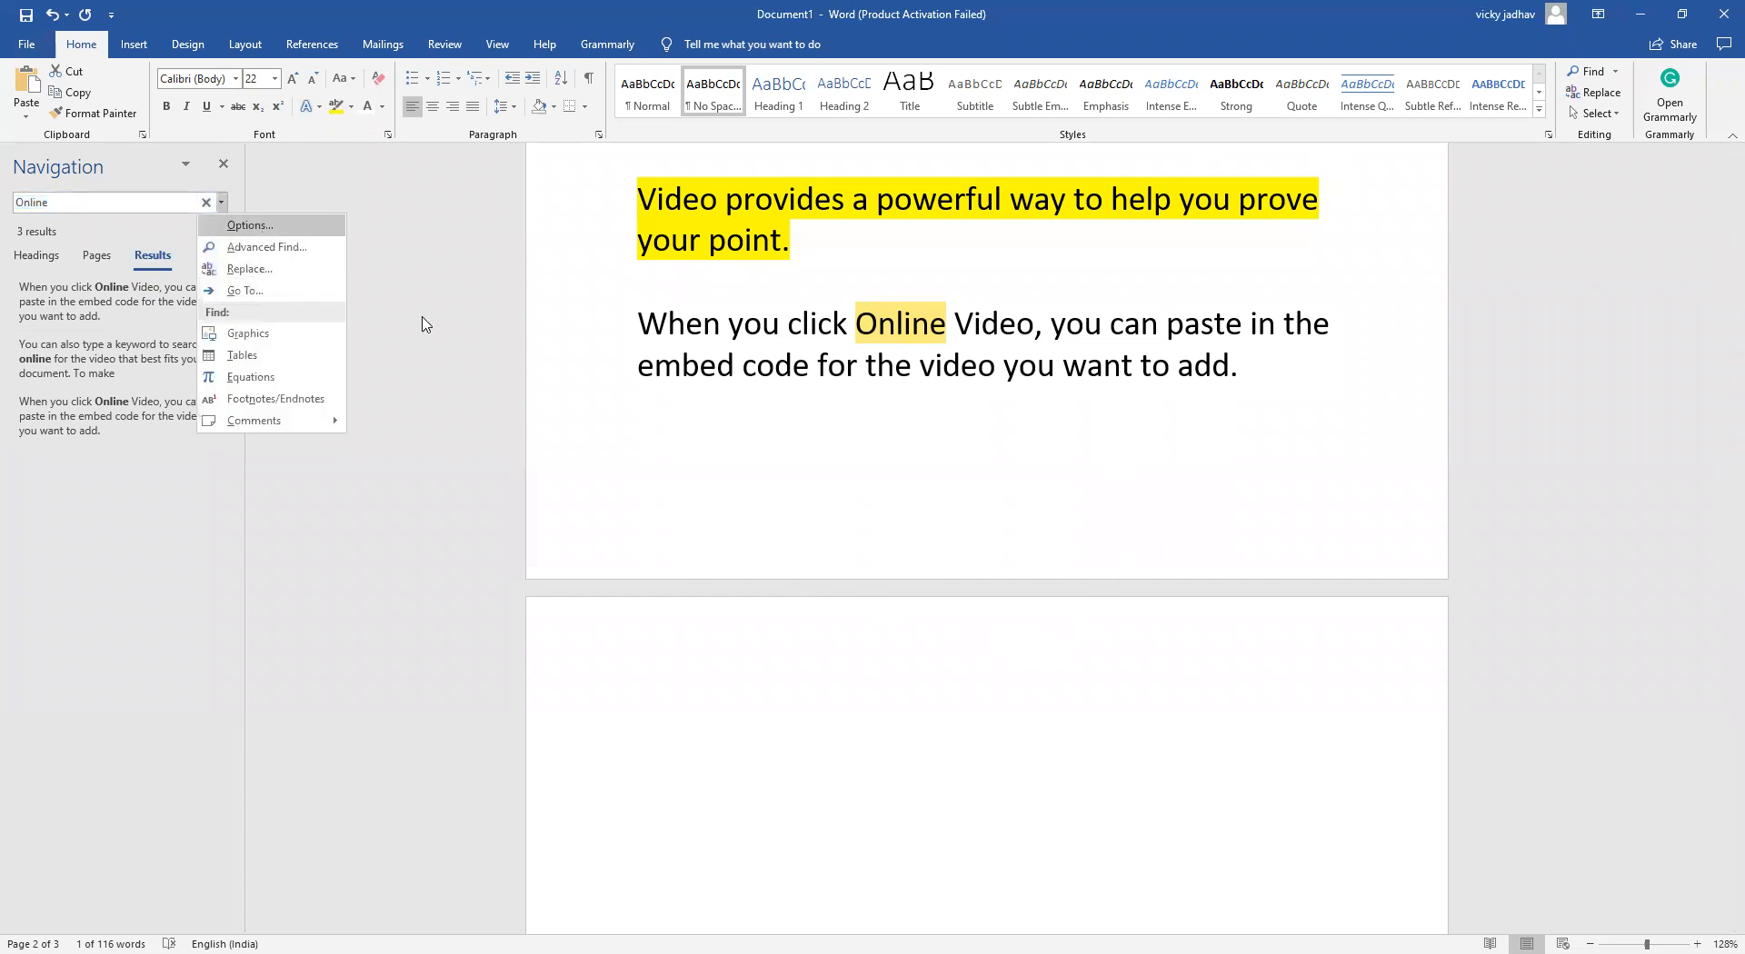
{"action": "left_click", "coordinate": [1092, 378]}
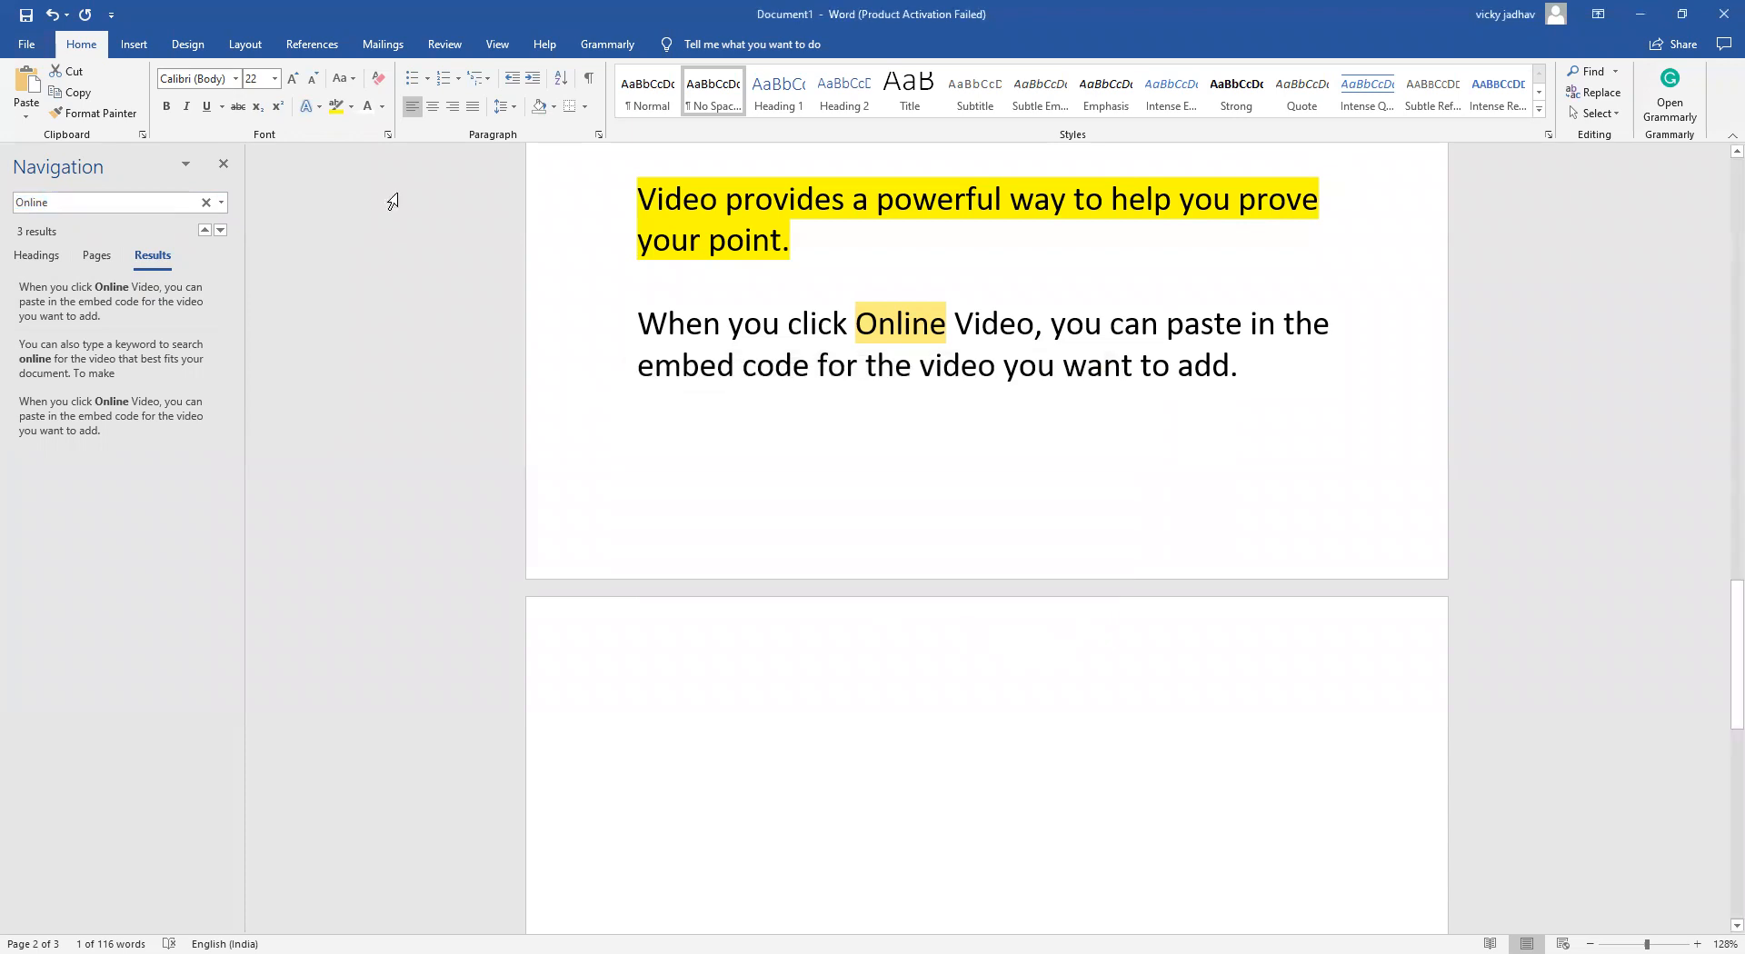
{"action": "left_click", "coordinate": [222, 204]}
{"action": "left_click", "coordinate": [272, 291]}
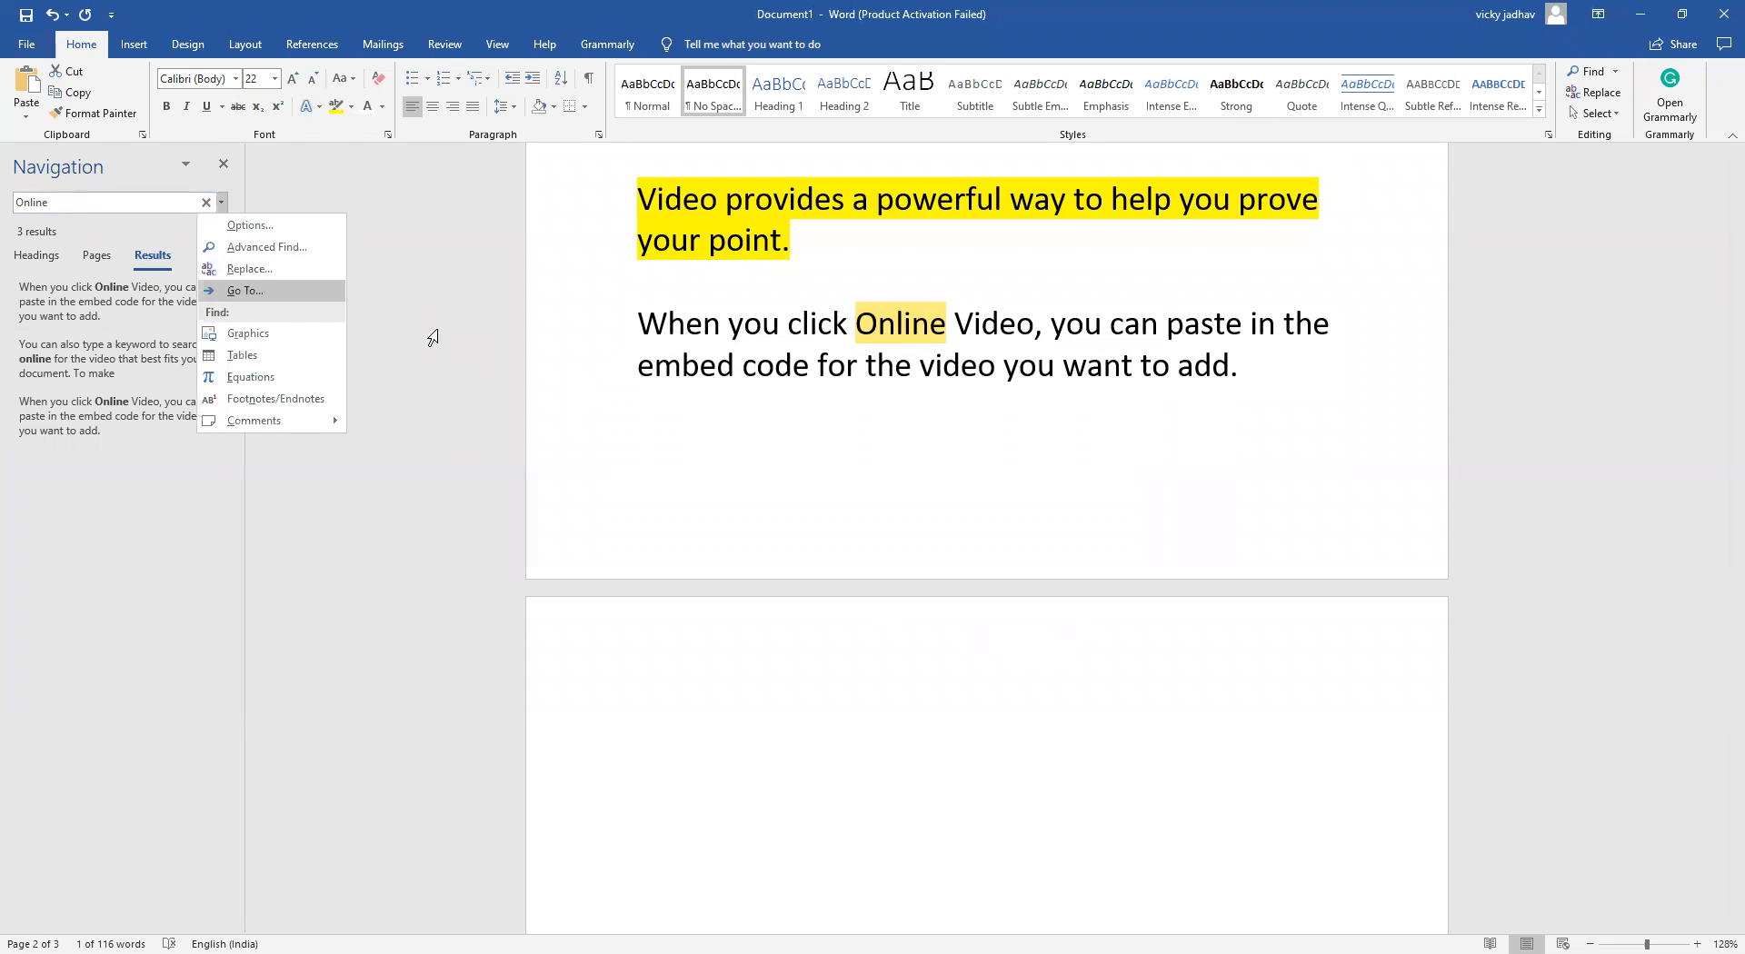
{"action": "left_click", "coordinate": [1059, 542]}
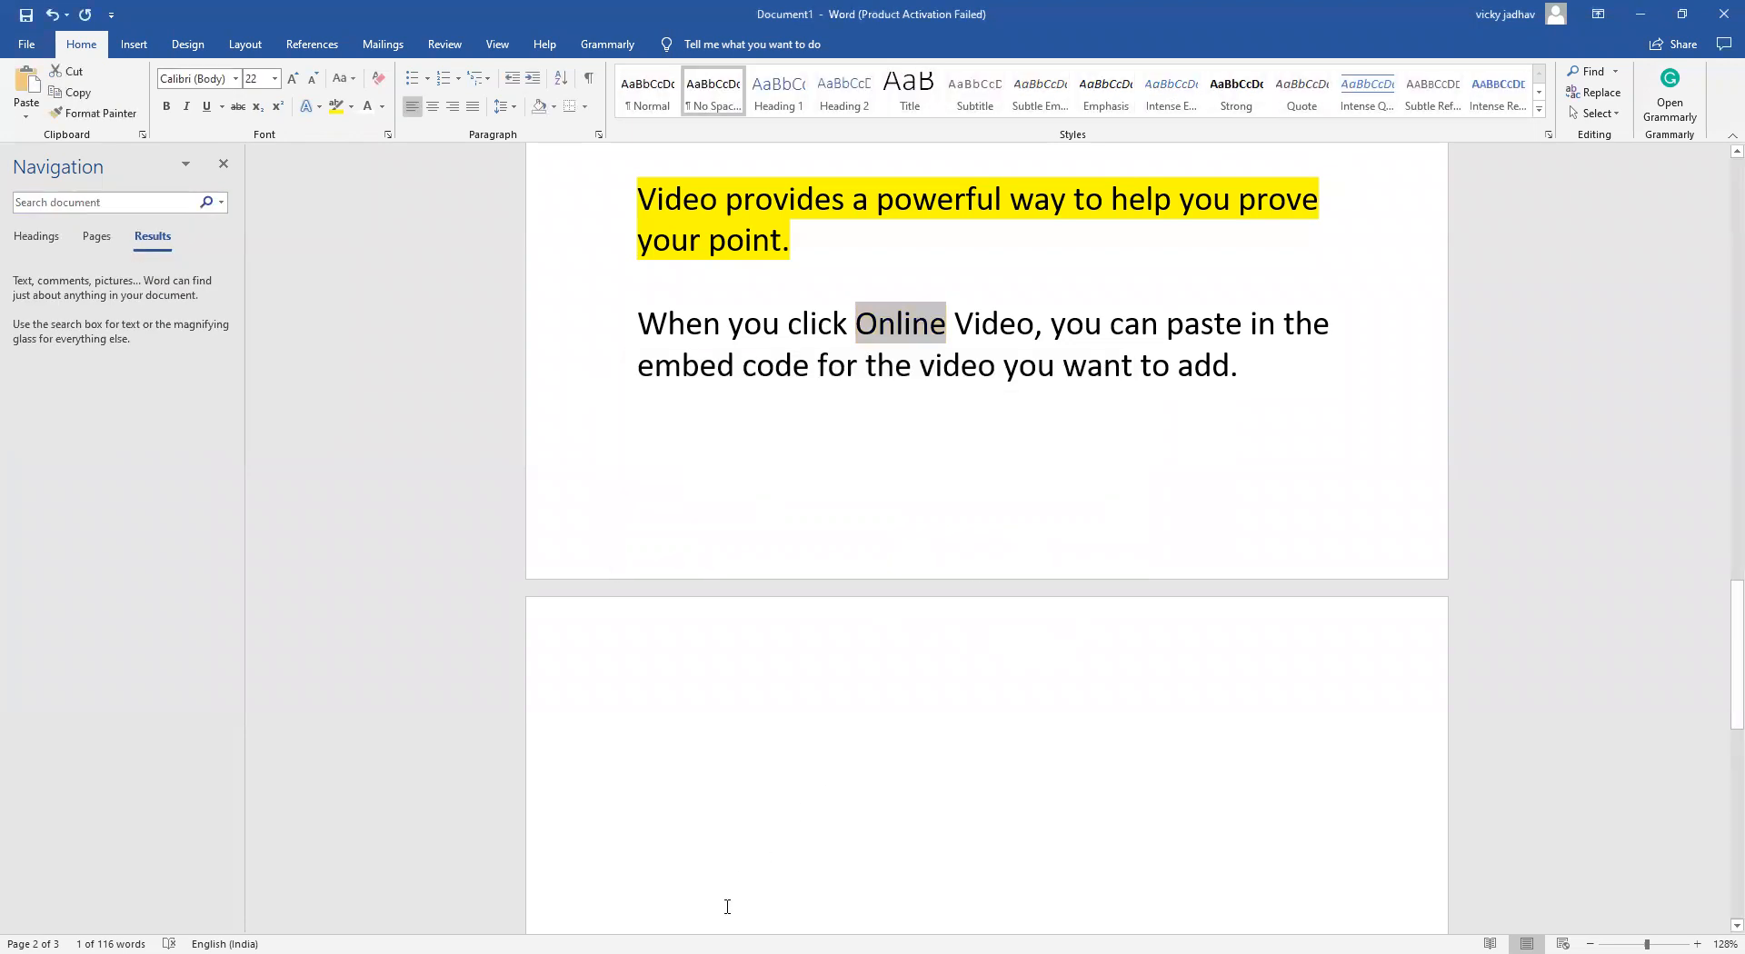
{"action": "left_click", "coordinate": [220, 202]}
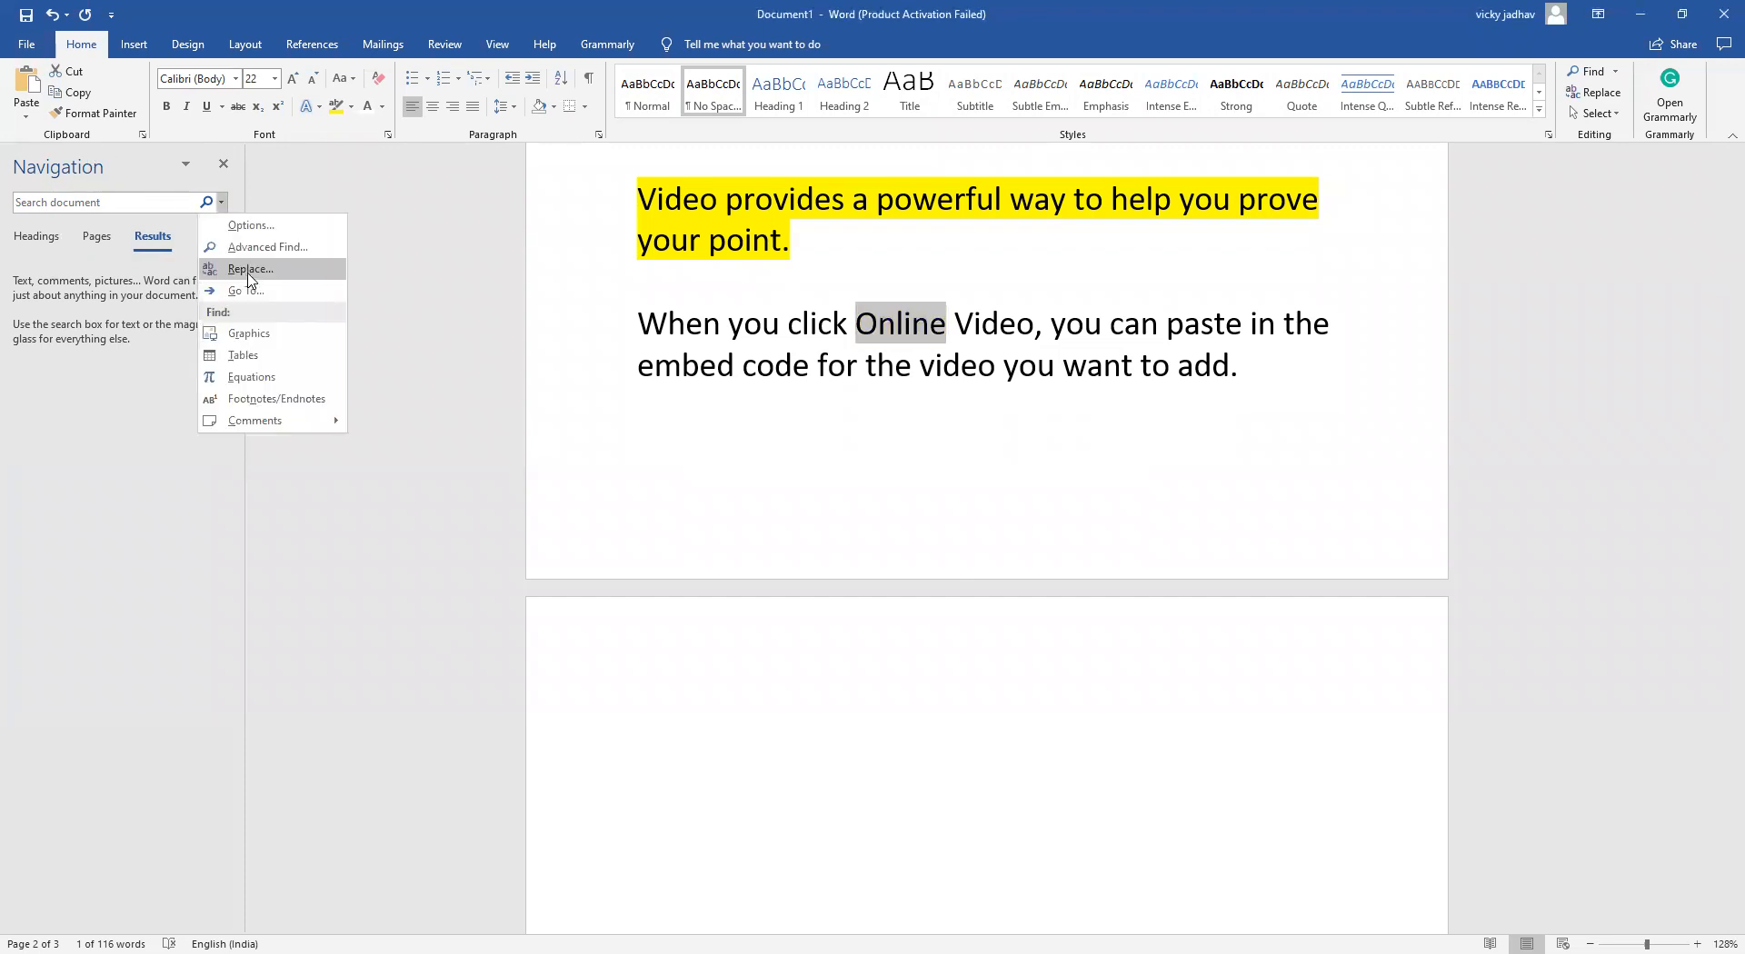
Search the document for "online" again and review the highlighted matches in the sample paragraphs.
{"action": "left_click", "coordinate": [154, 203]}
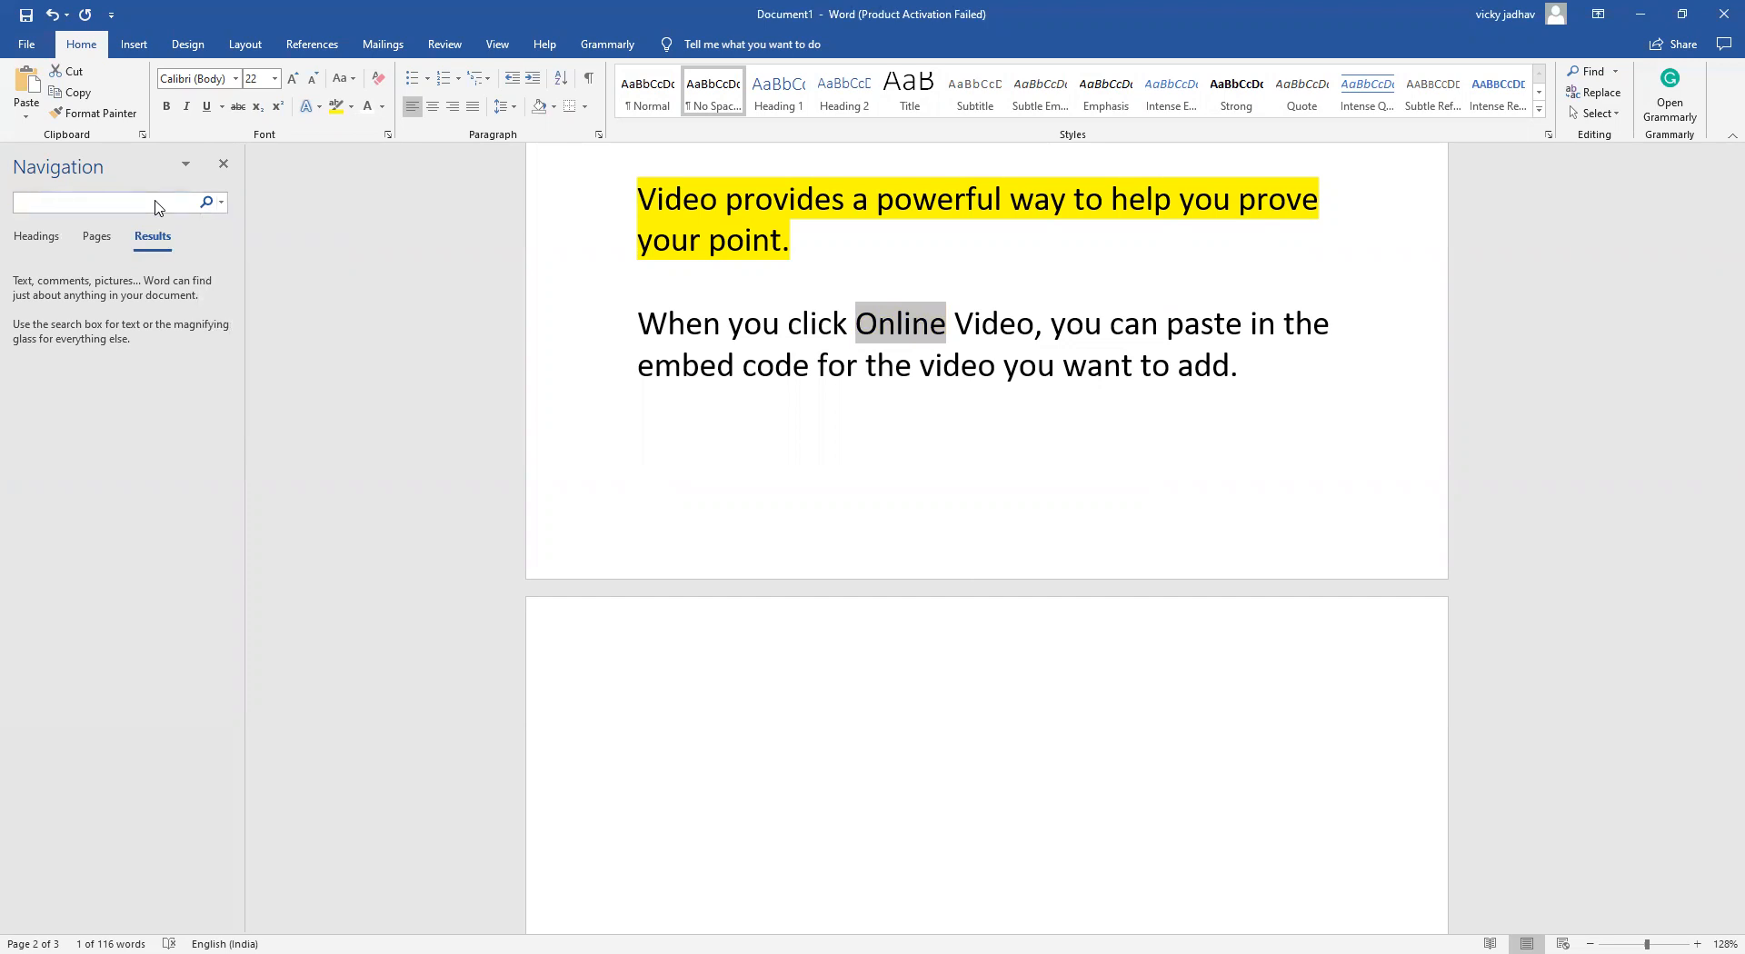
{"action": "scroll", "coordinate": [701, 576], "scroll_direction": "up", "scroll_amount": 4}
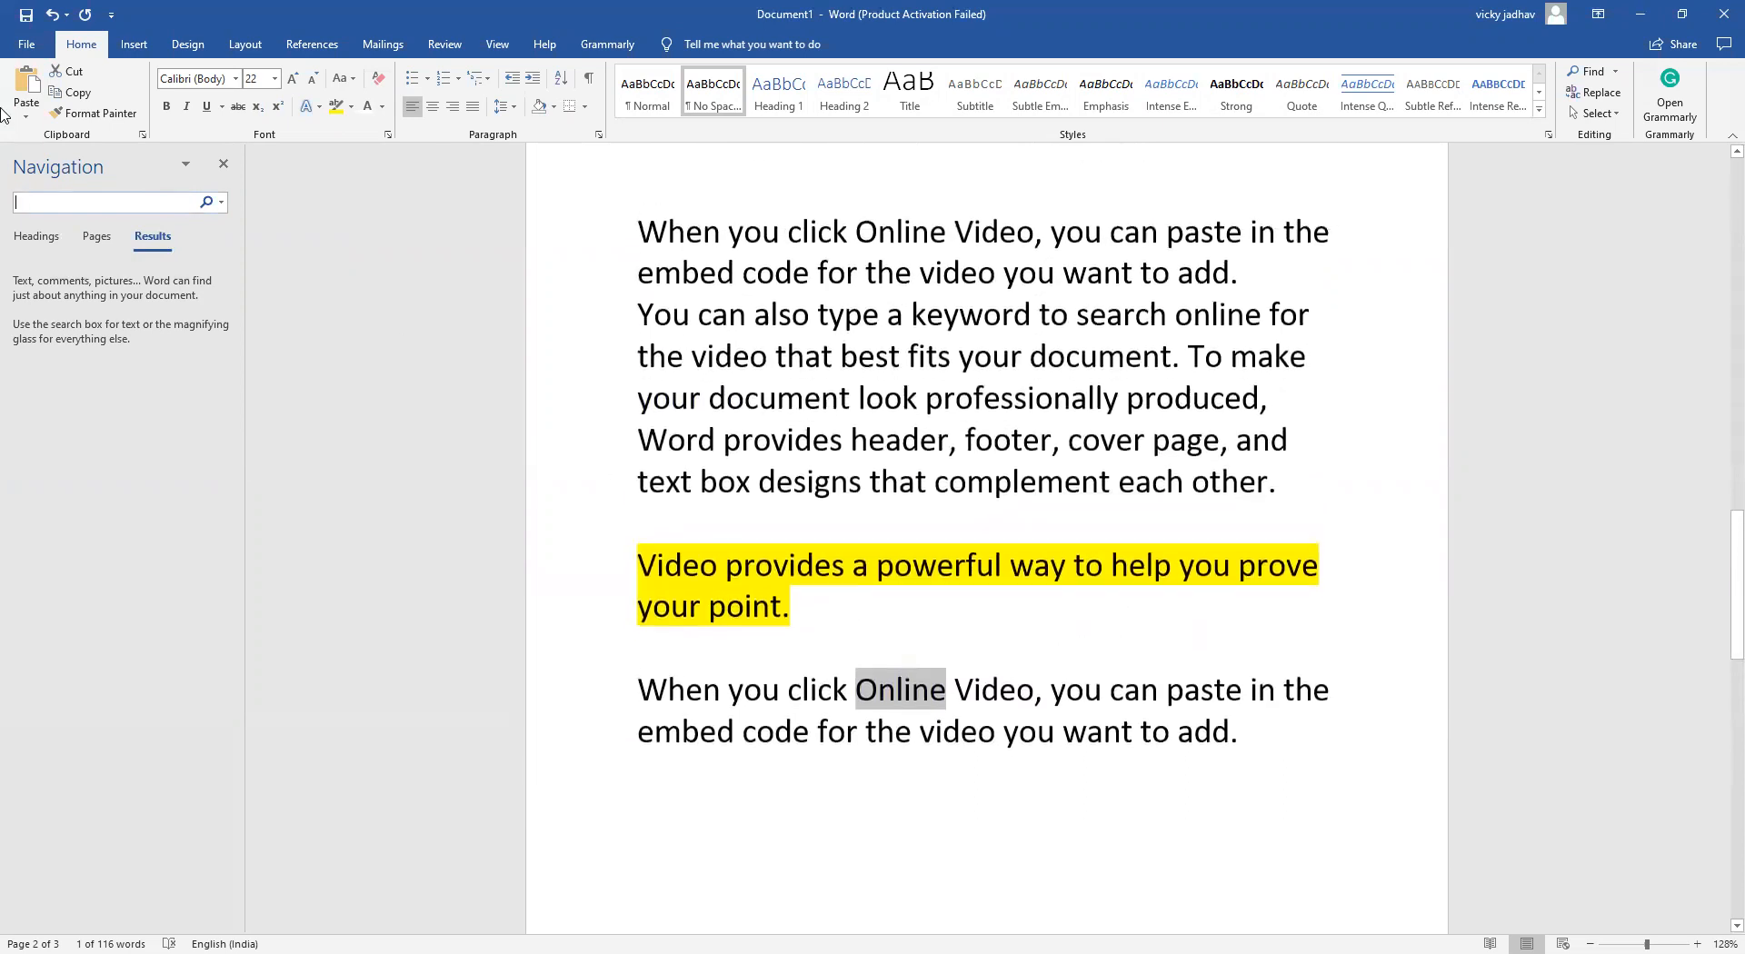
{"action": "type", "text": "online"}
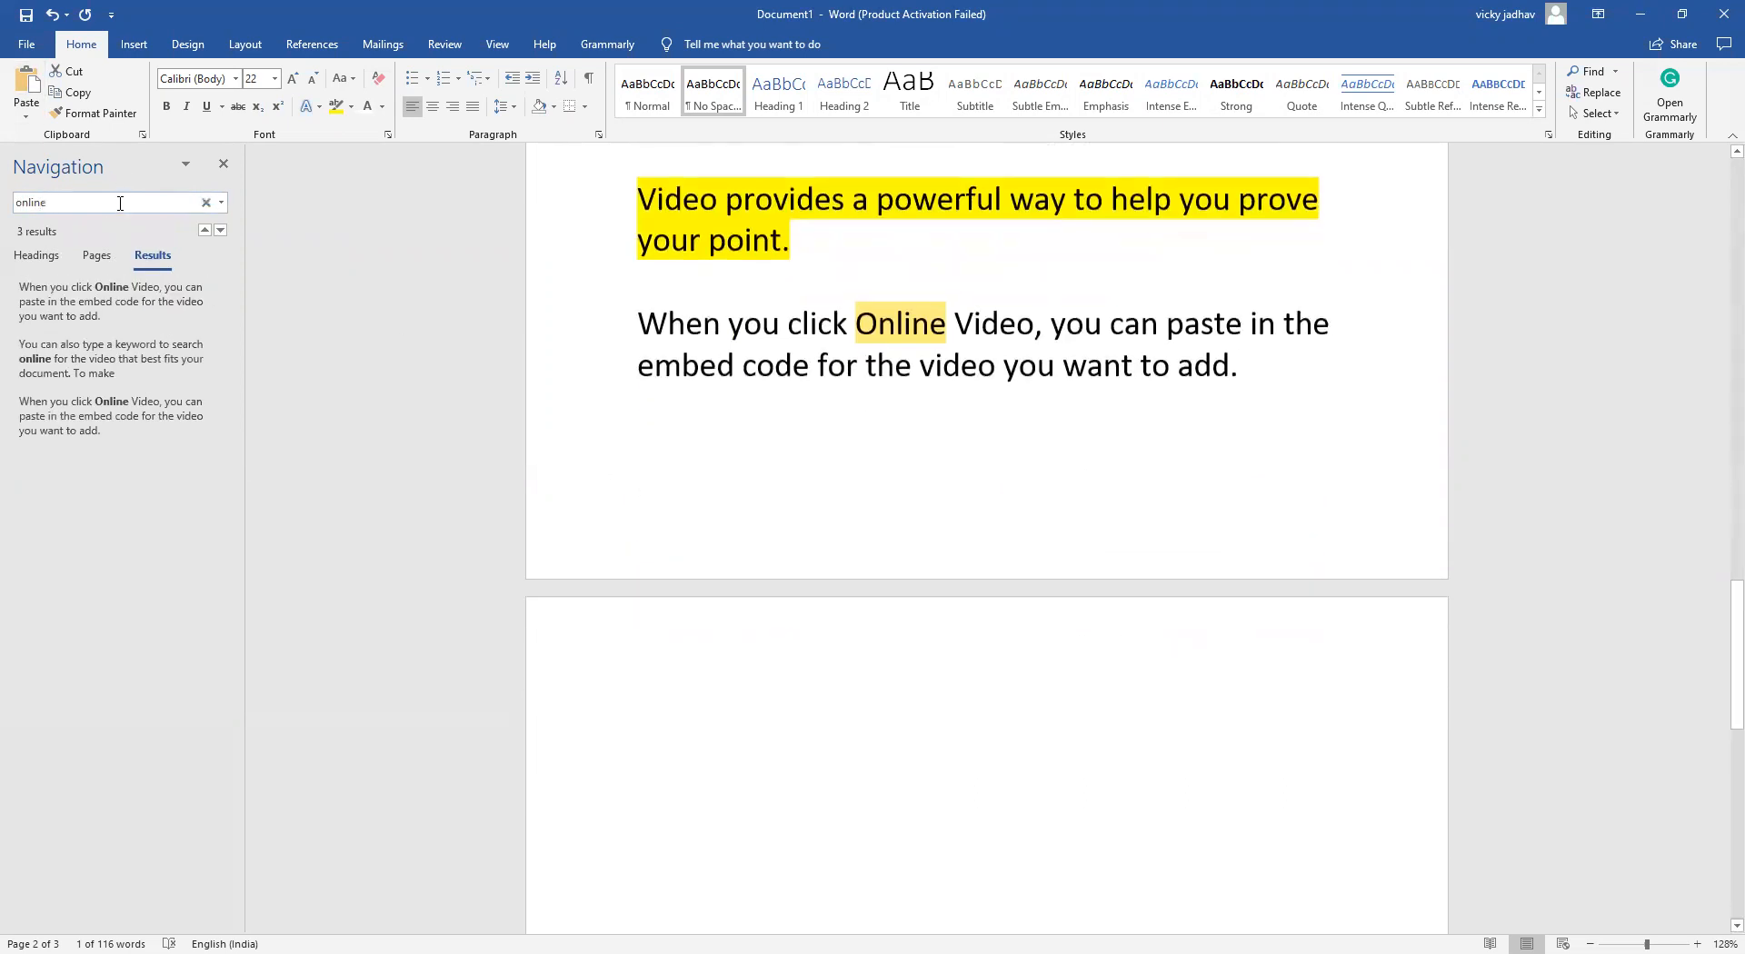
{"action": "scroll", "coordinate": [938, 448], "scroll_direction": "up", "scroll_amount": 1}
{"action": "scroll", "coordinate": [938, 448], "scroll_direction": "up", "scroll_amount": 3}
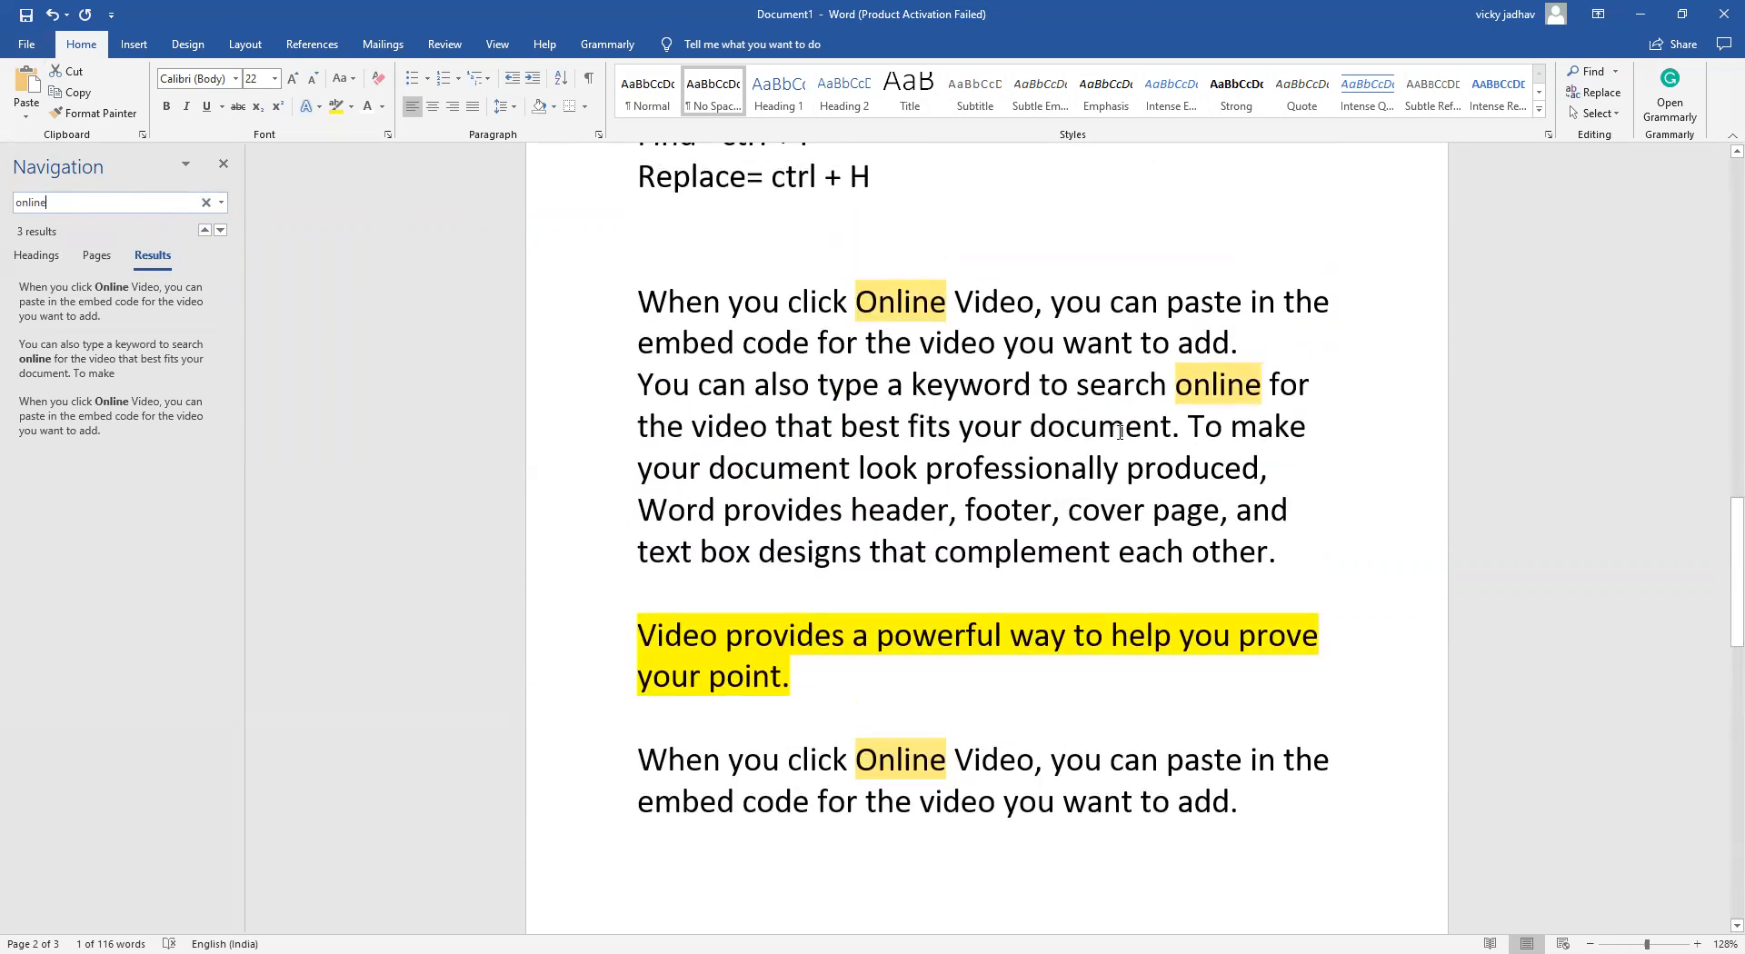
{"action": "scroll", "coordinate": [1095, 504], "scroll_direction": "up", "scroll_amount": 1}
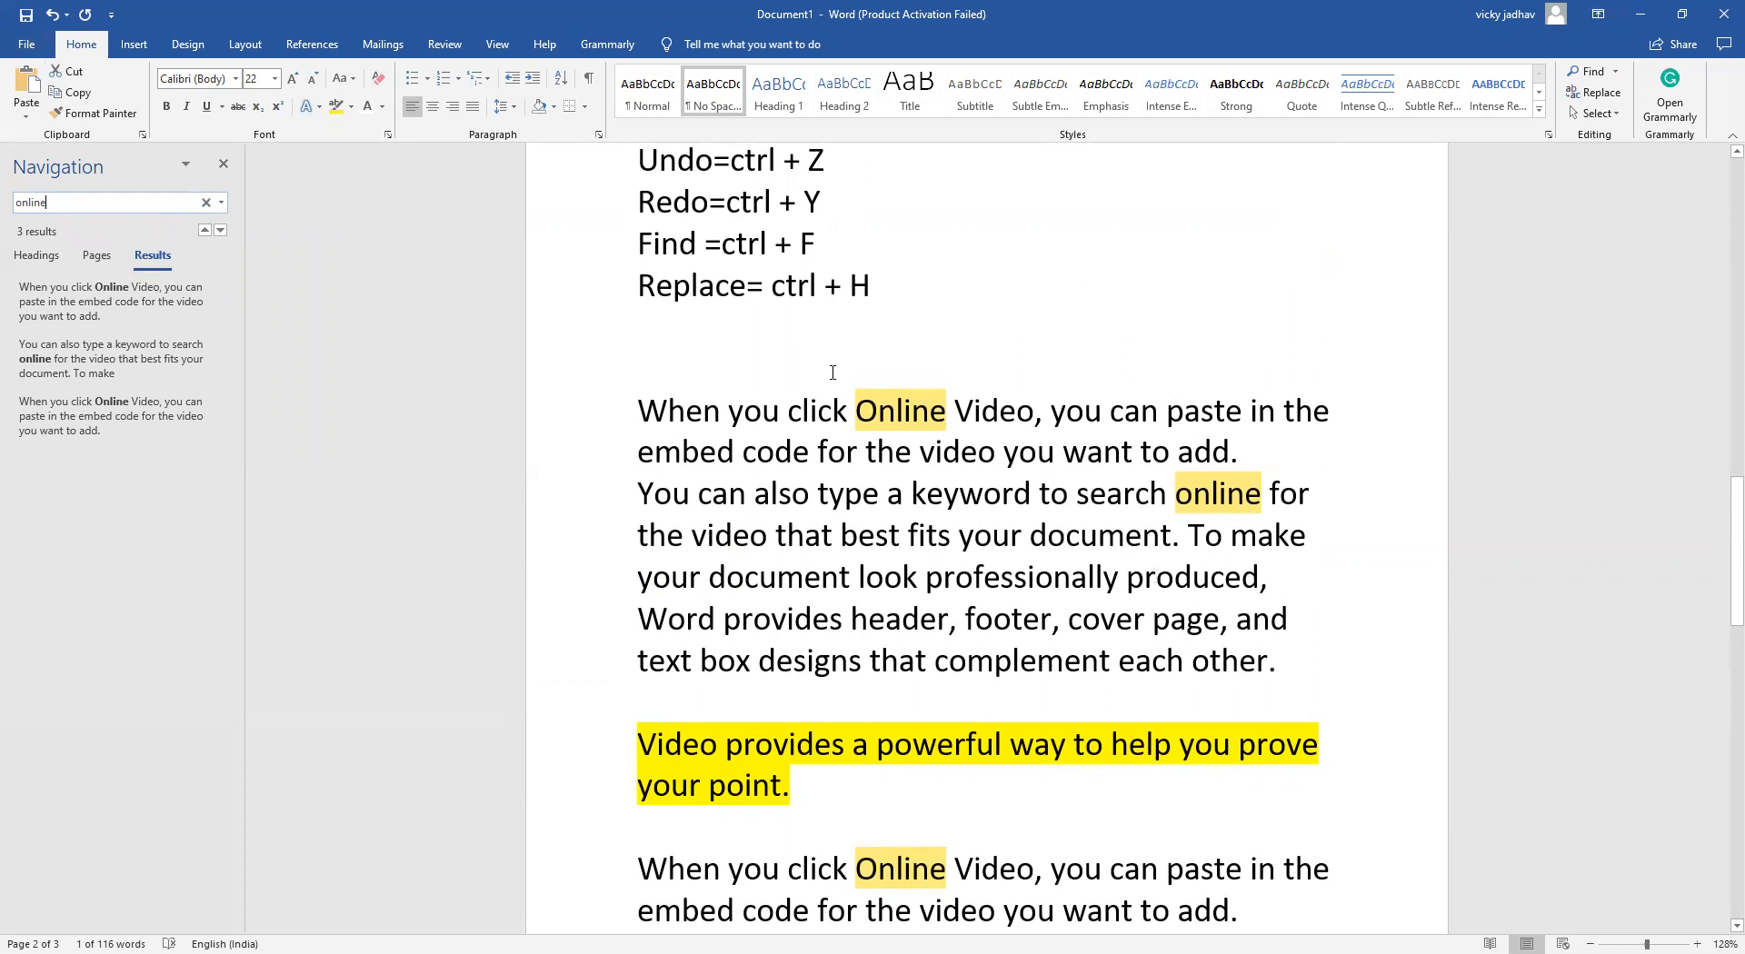
Set up a Find and Replace that looks for "online" and replaces it with "offline".
{"action": "left_click", "coordinate": [935, 313]}
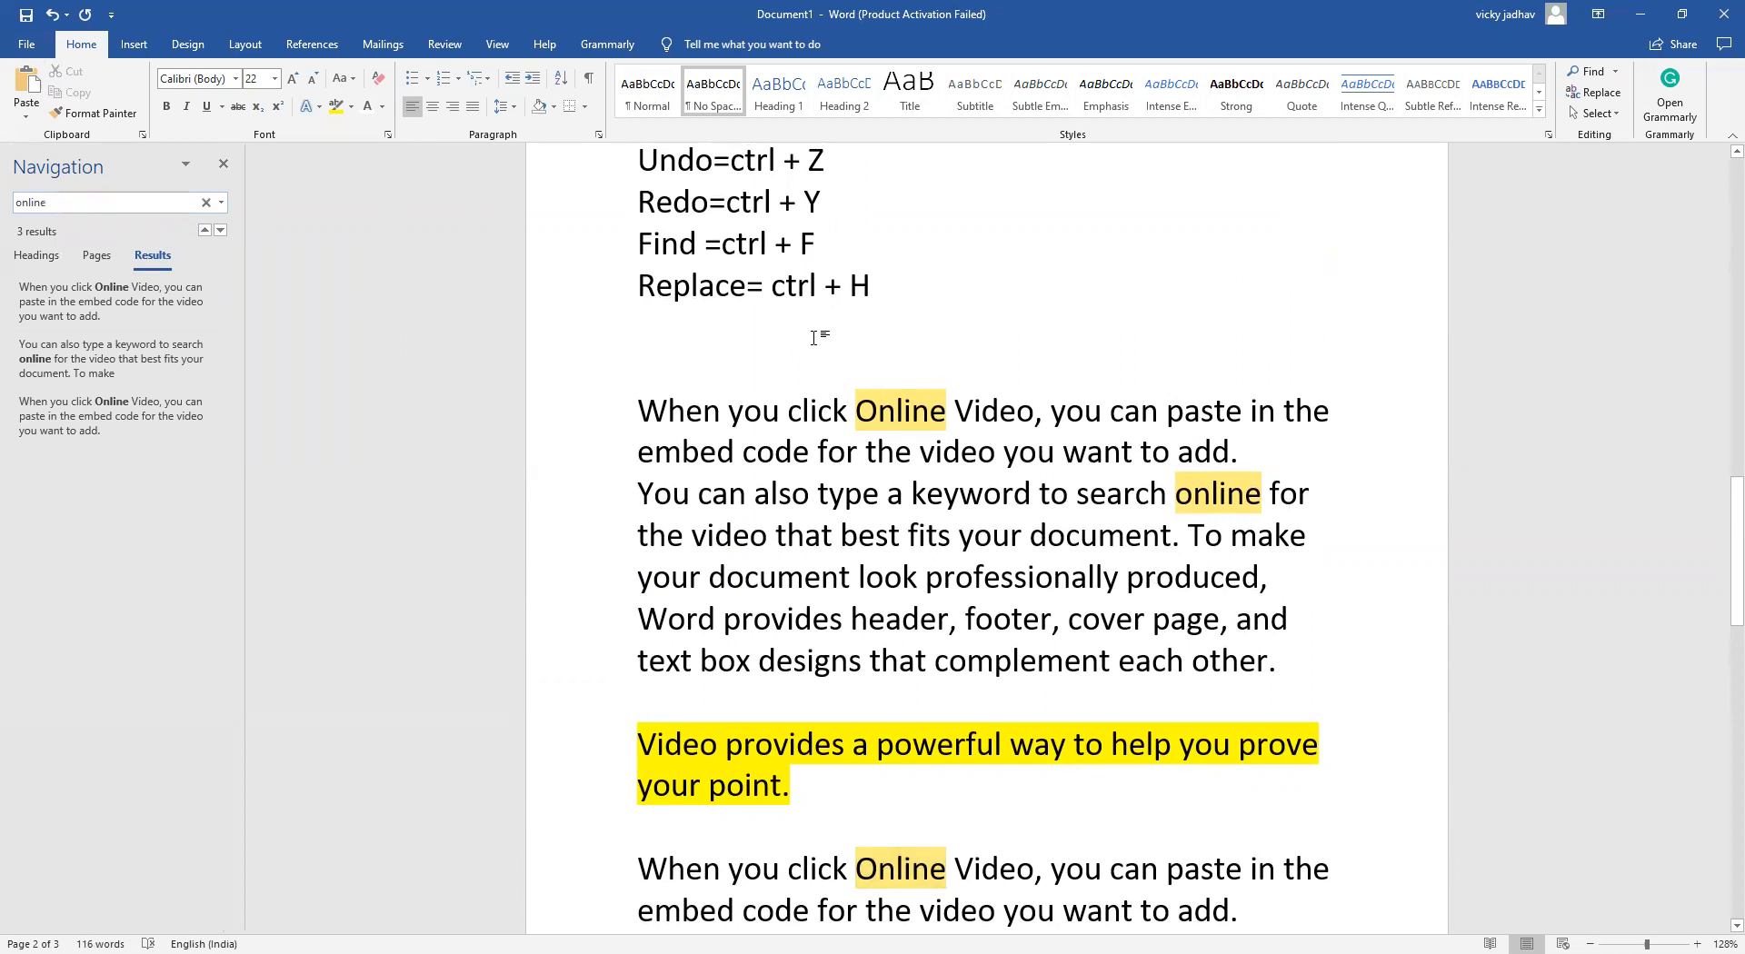
{"action": "left_click", "coordinate": [1591, 98]}
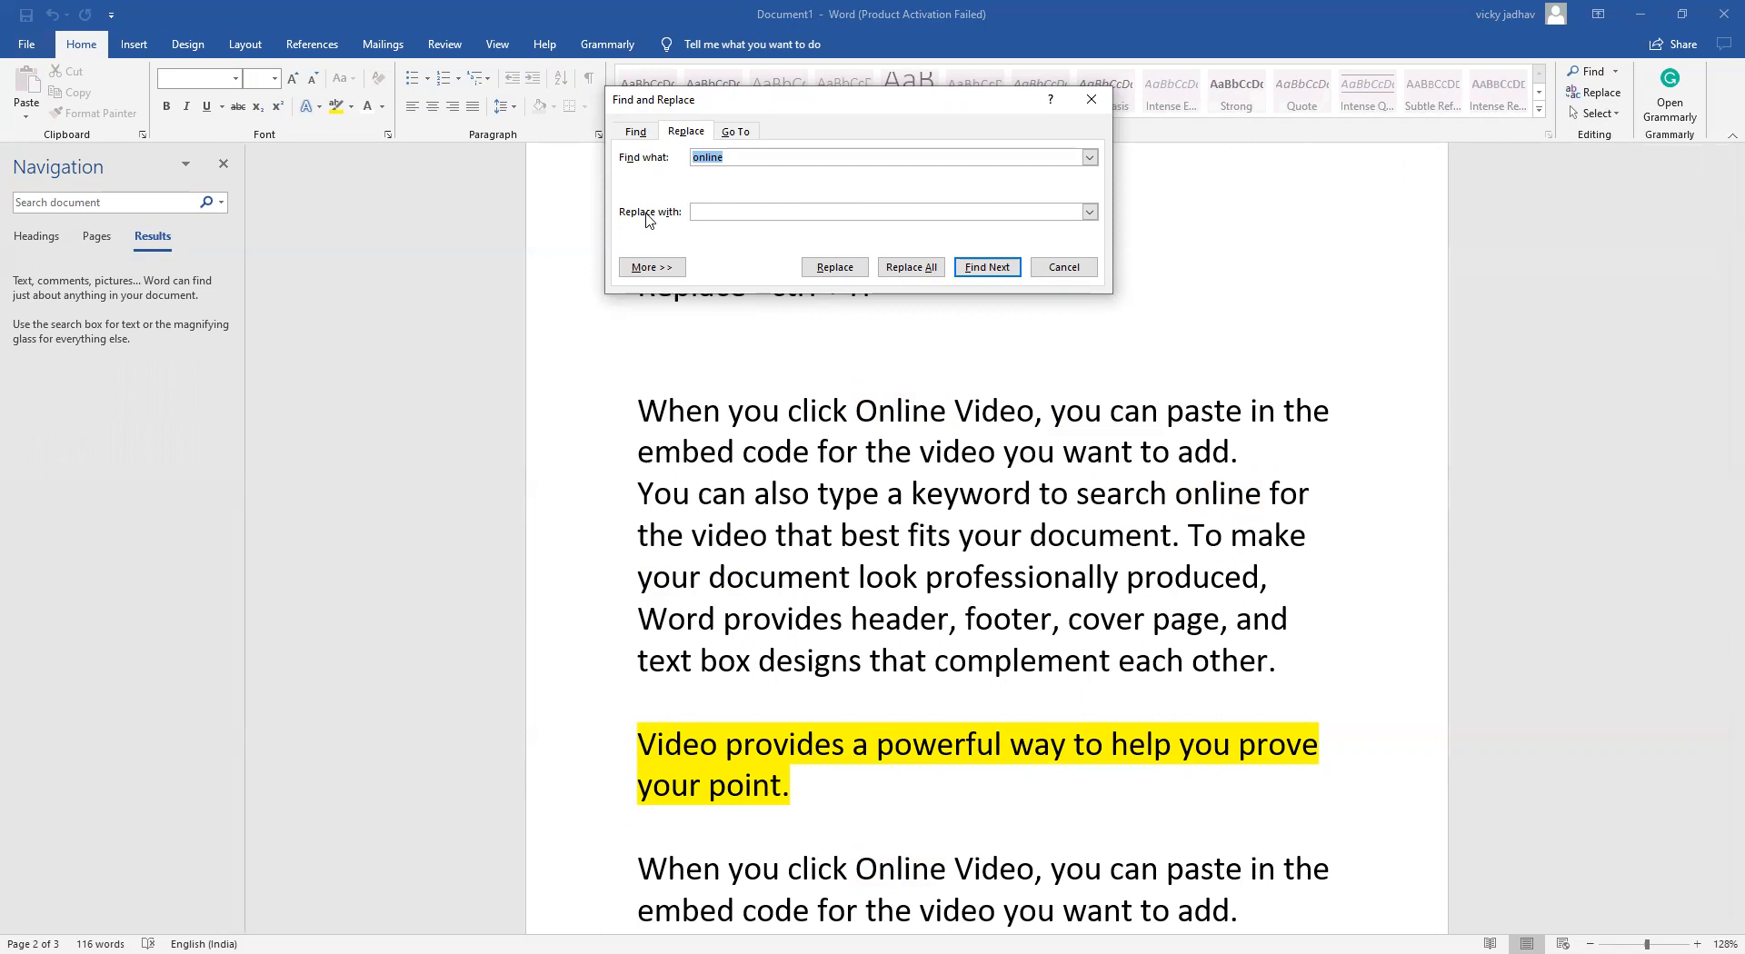
{"action": "left_click", "coordinate": [750, 159]}
{"action": "key", "text": "BackSpace"}
{"action": "key", "text": "BackSpace"}
{"action": "key", "text": "BackSpace"}
{"action": "key", "text": "BackSpace"}
{"action": "key", "text": "BackSpace"}
{"action": "key", "text": "BackSpace"}
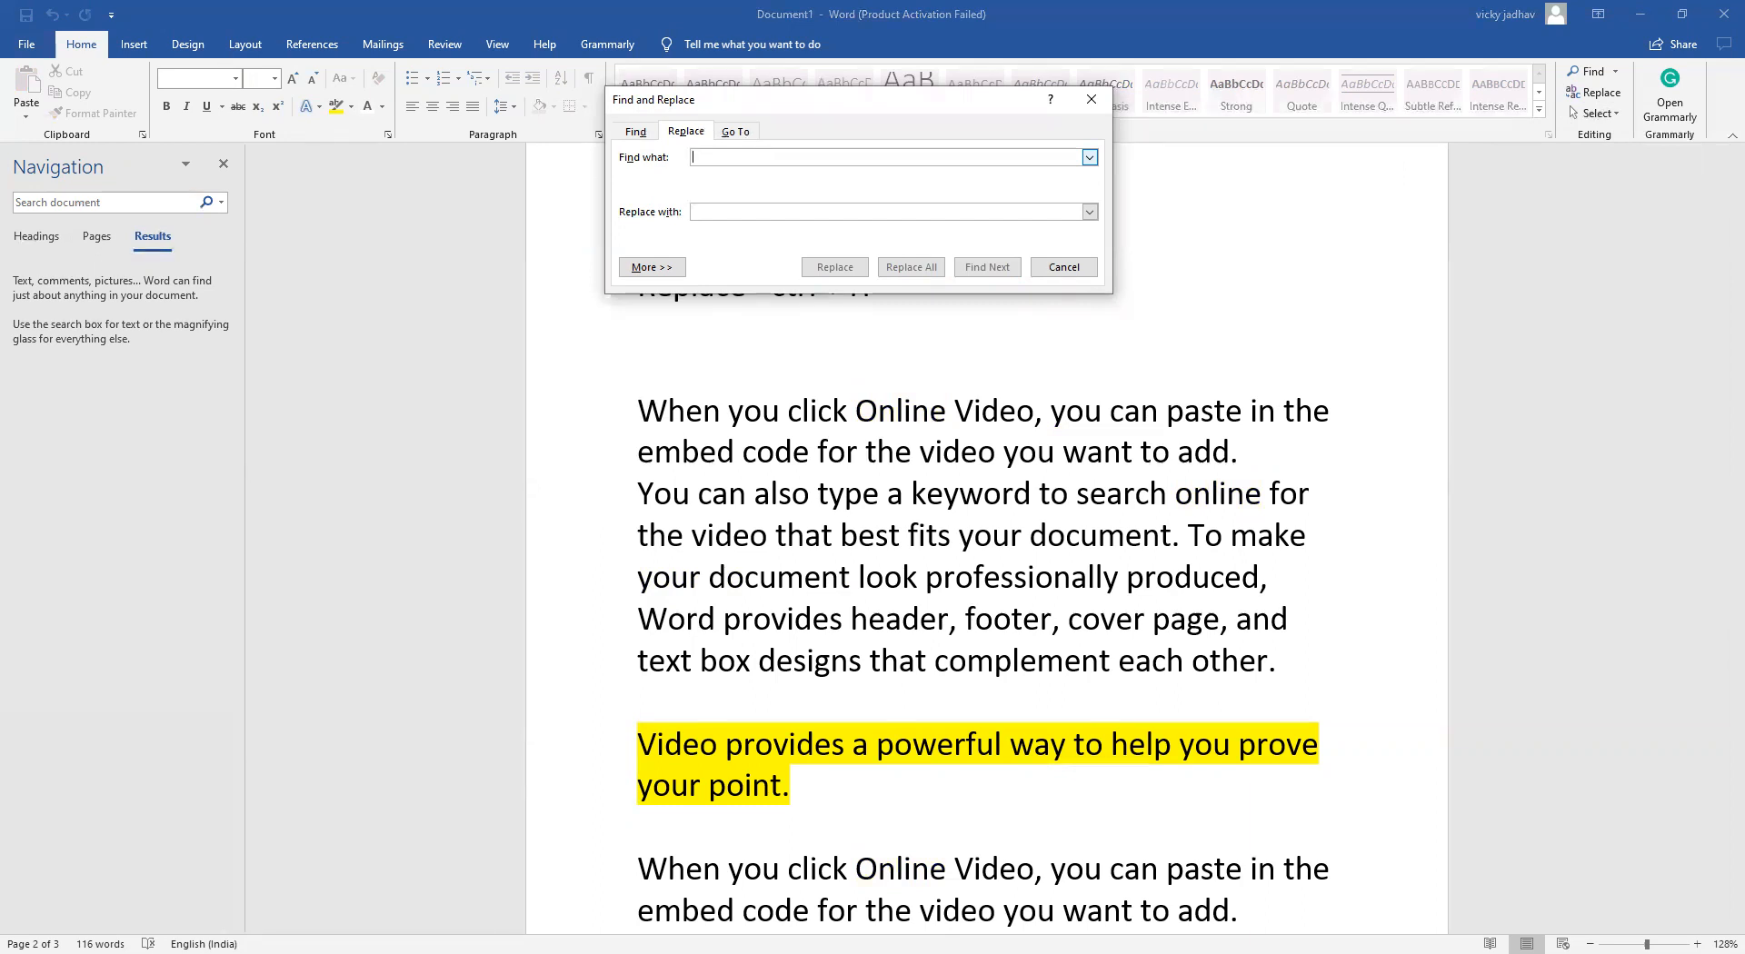
{"action": "type", "text": "online"}
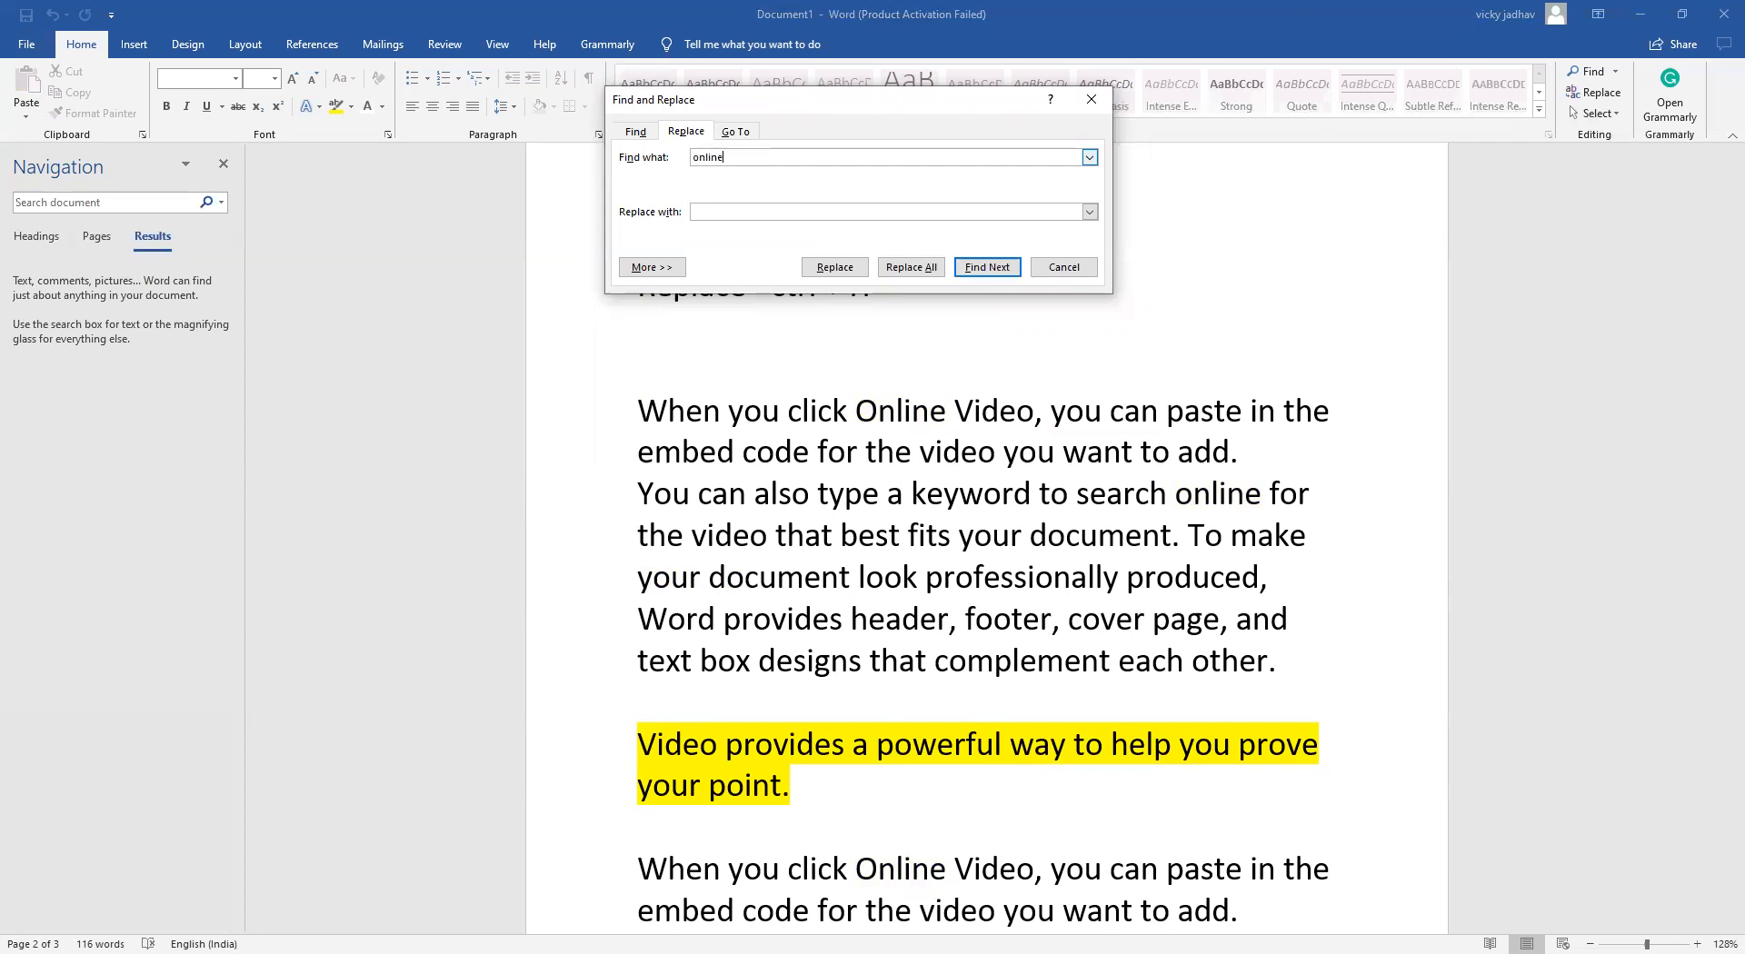
{"action": "left_click", "coordinate": [760, 210]}
{"action": "type", "text": "offline"}
Replace the first two occurrences of "online" in the sample text with "offline", one at a time.
{"action": "left_click", "coordinate": [833, 273]}
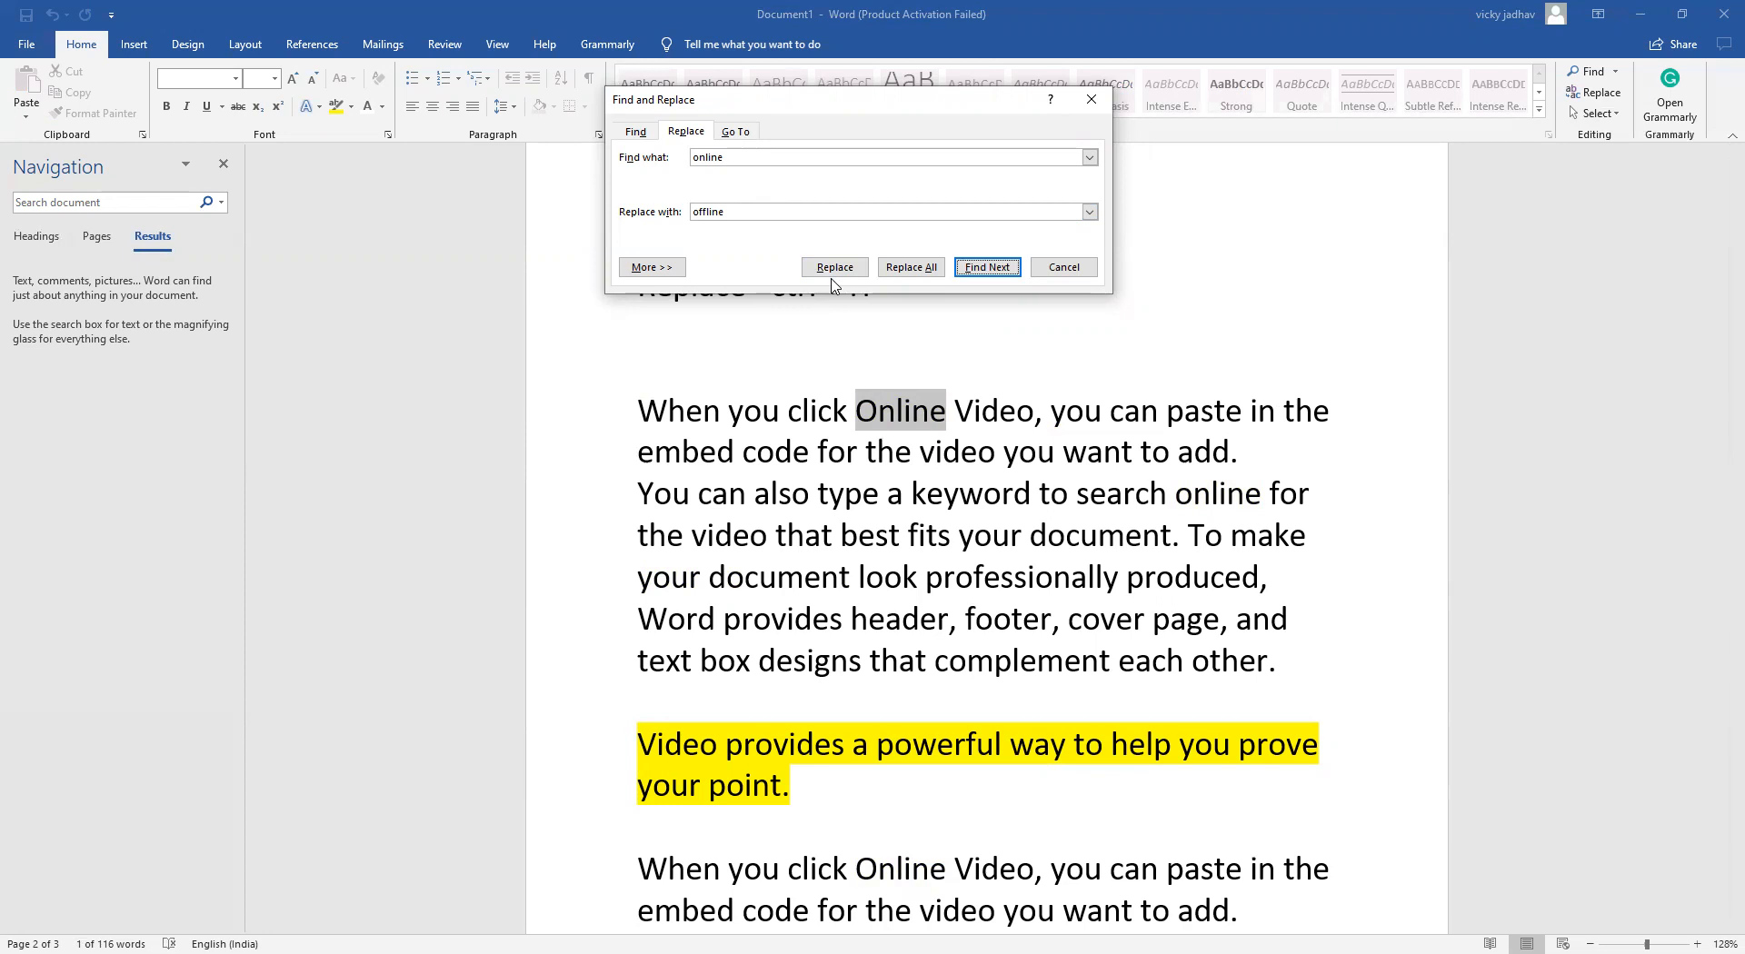
{"action": "left_click", "coordinate": [836, 273]}
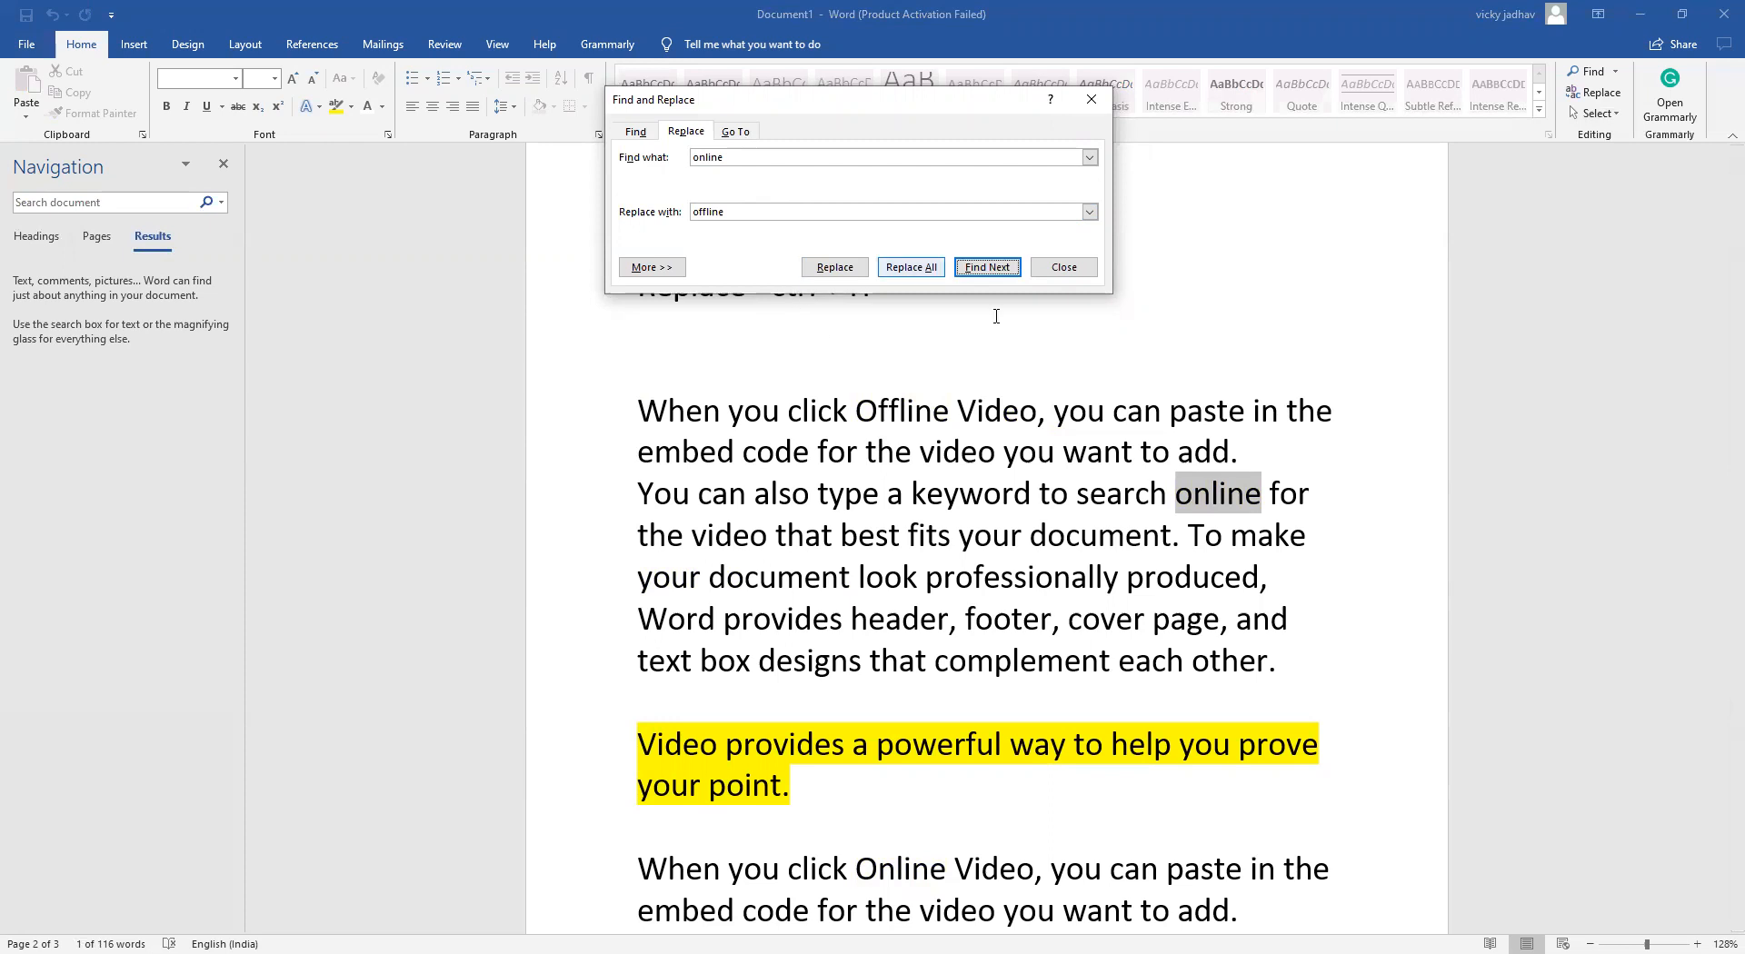
{"action": "left_click", "coordinate": [833, 274]}
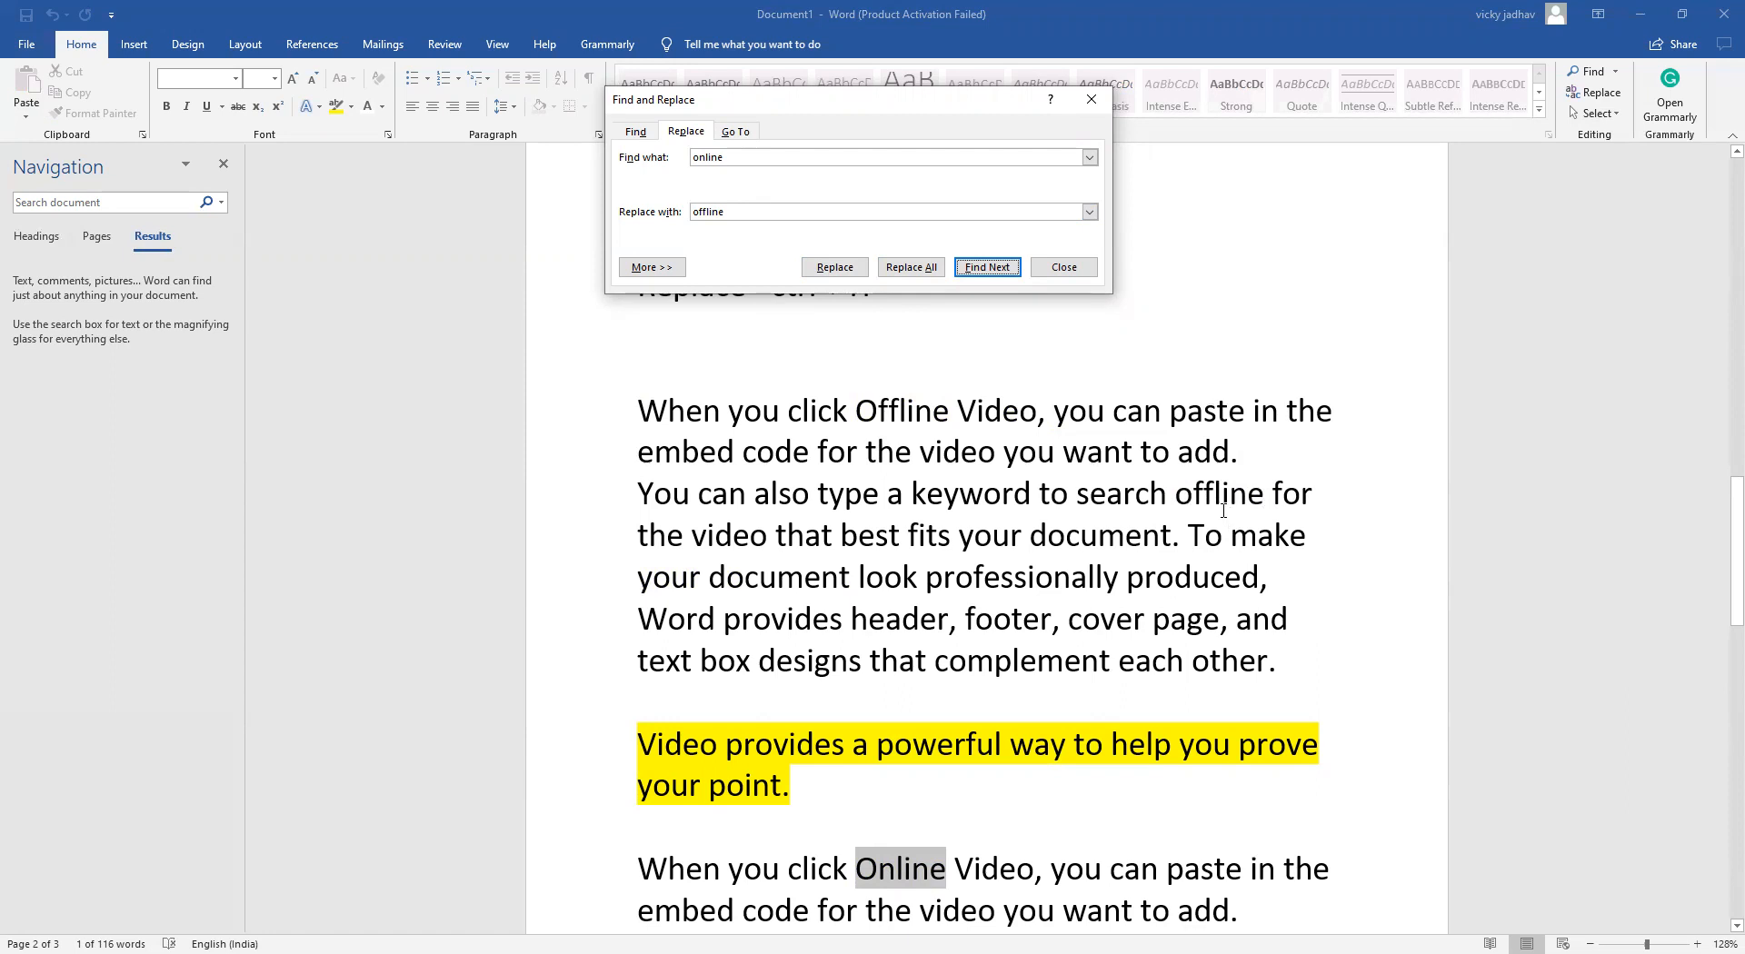
Replace all remaining occurrences of "online" with "offline" at once and close Find and Replace.
{"action": "left_click", "coordinate": [912, 269]}
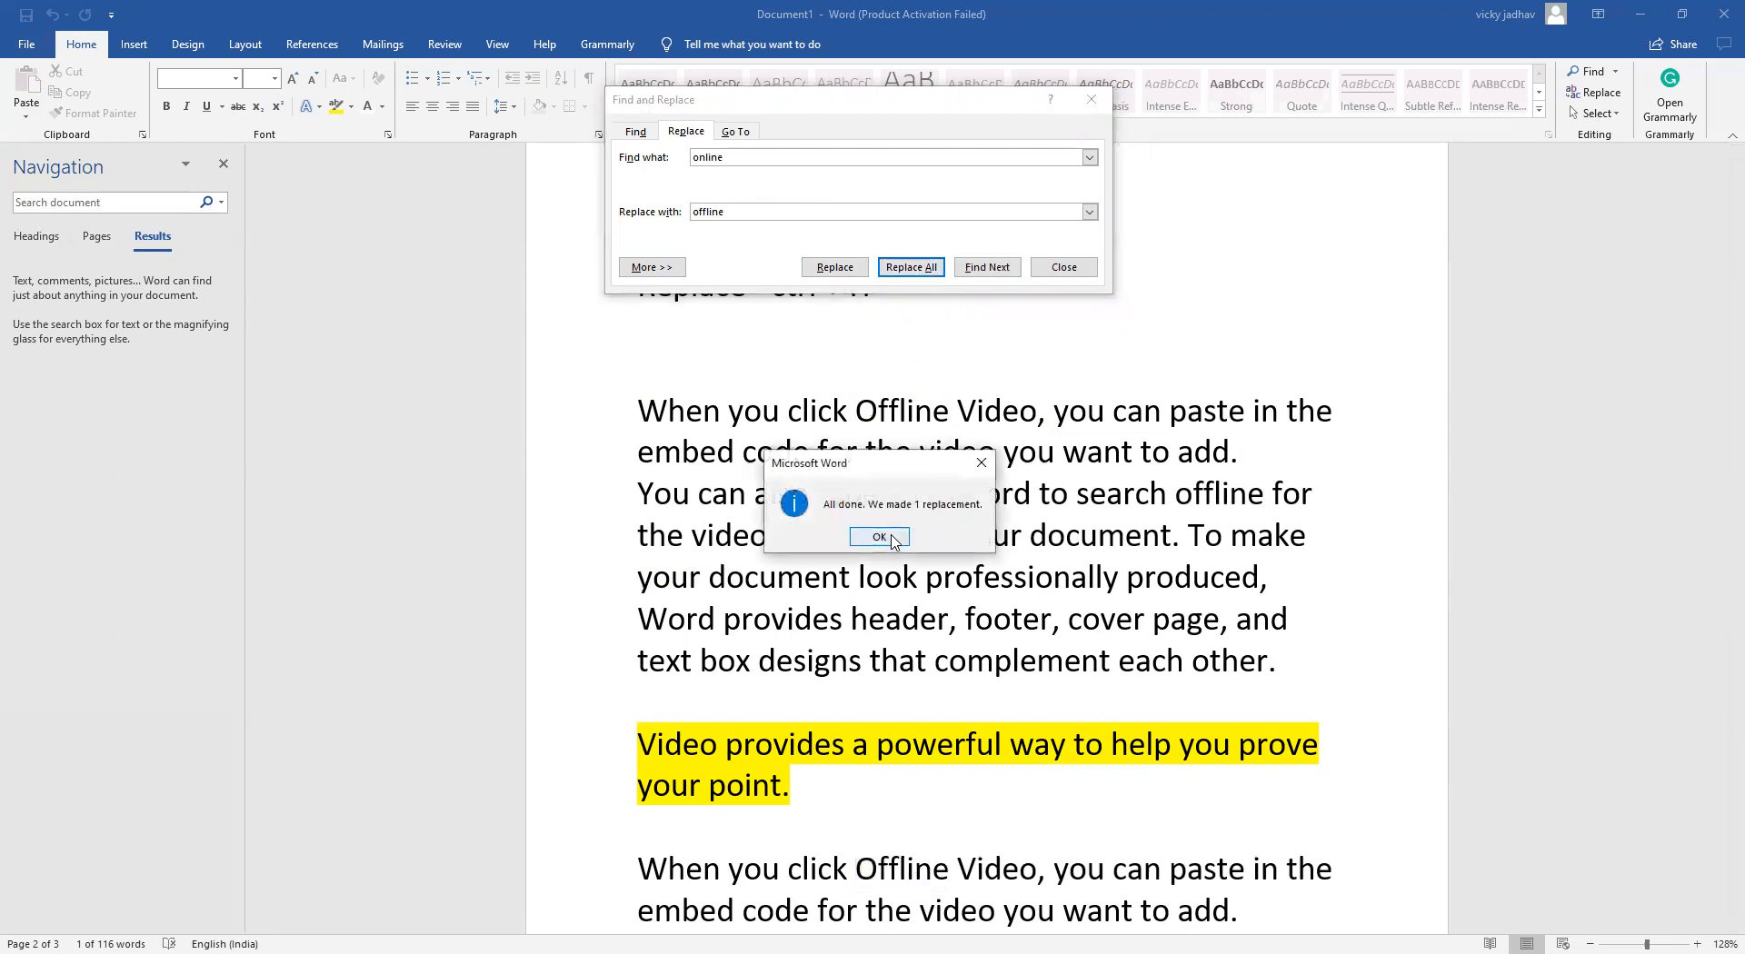
{"action": "left_click", "coordinate": [893, 540]}
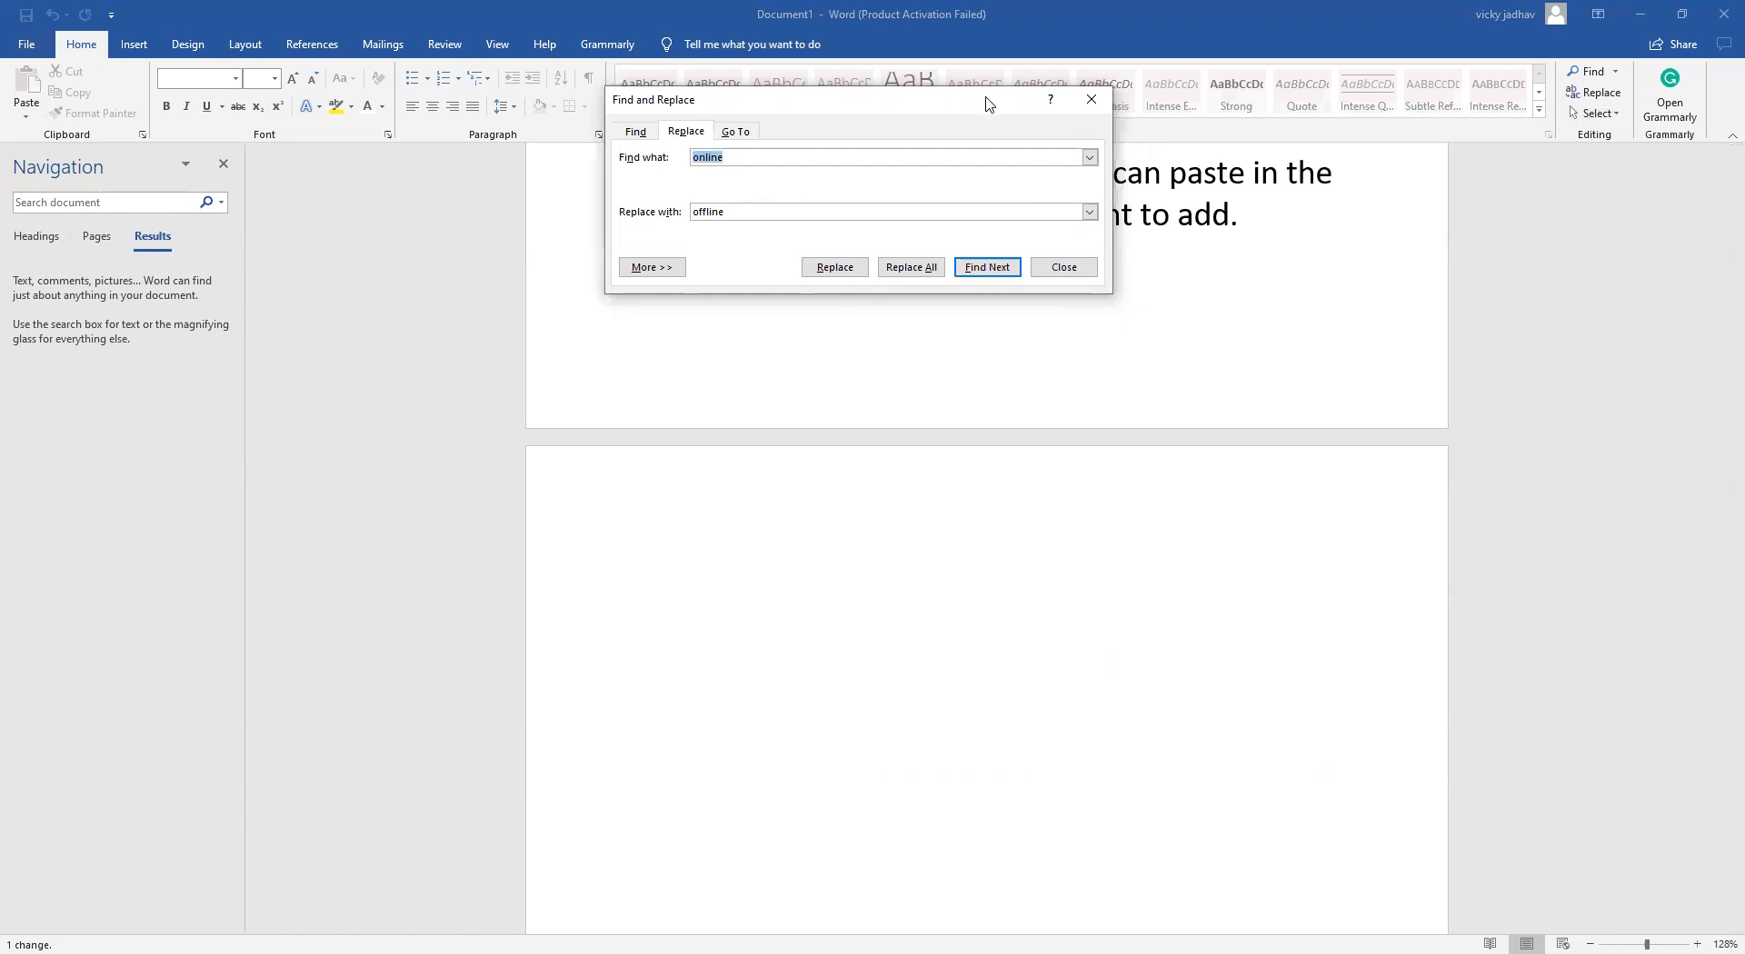
{"action": "left_click_drag", "start_coordinate": [989, 105], "coordinate": [922, 472]}
{"action": "scroll", "coordinate": [1079, 343], "scroll_direction": "up", "scroll_amount": 7}
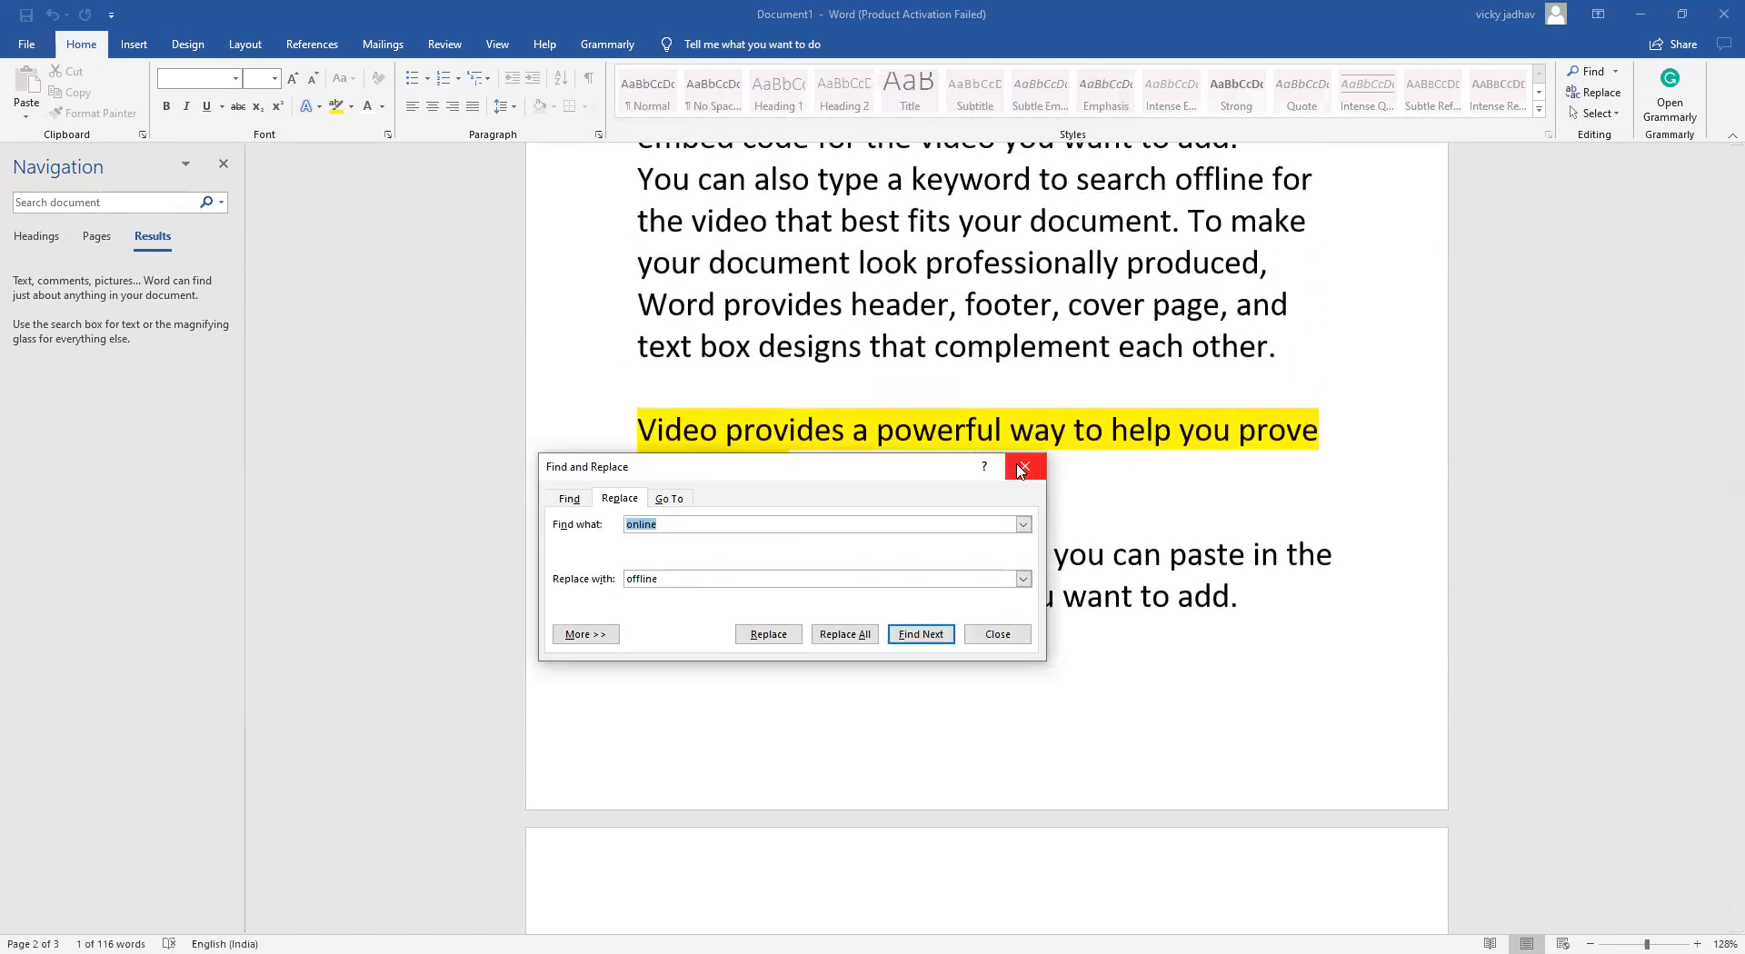
{"action": "left_click", "coordinate": [1020, 468]}
{"action": "scroll", "coordinate": [1022, 481], "scroll_direction": "up", "scroll_amount": 5}
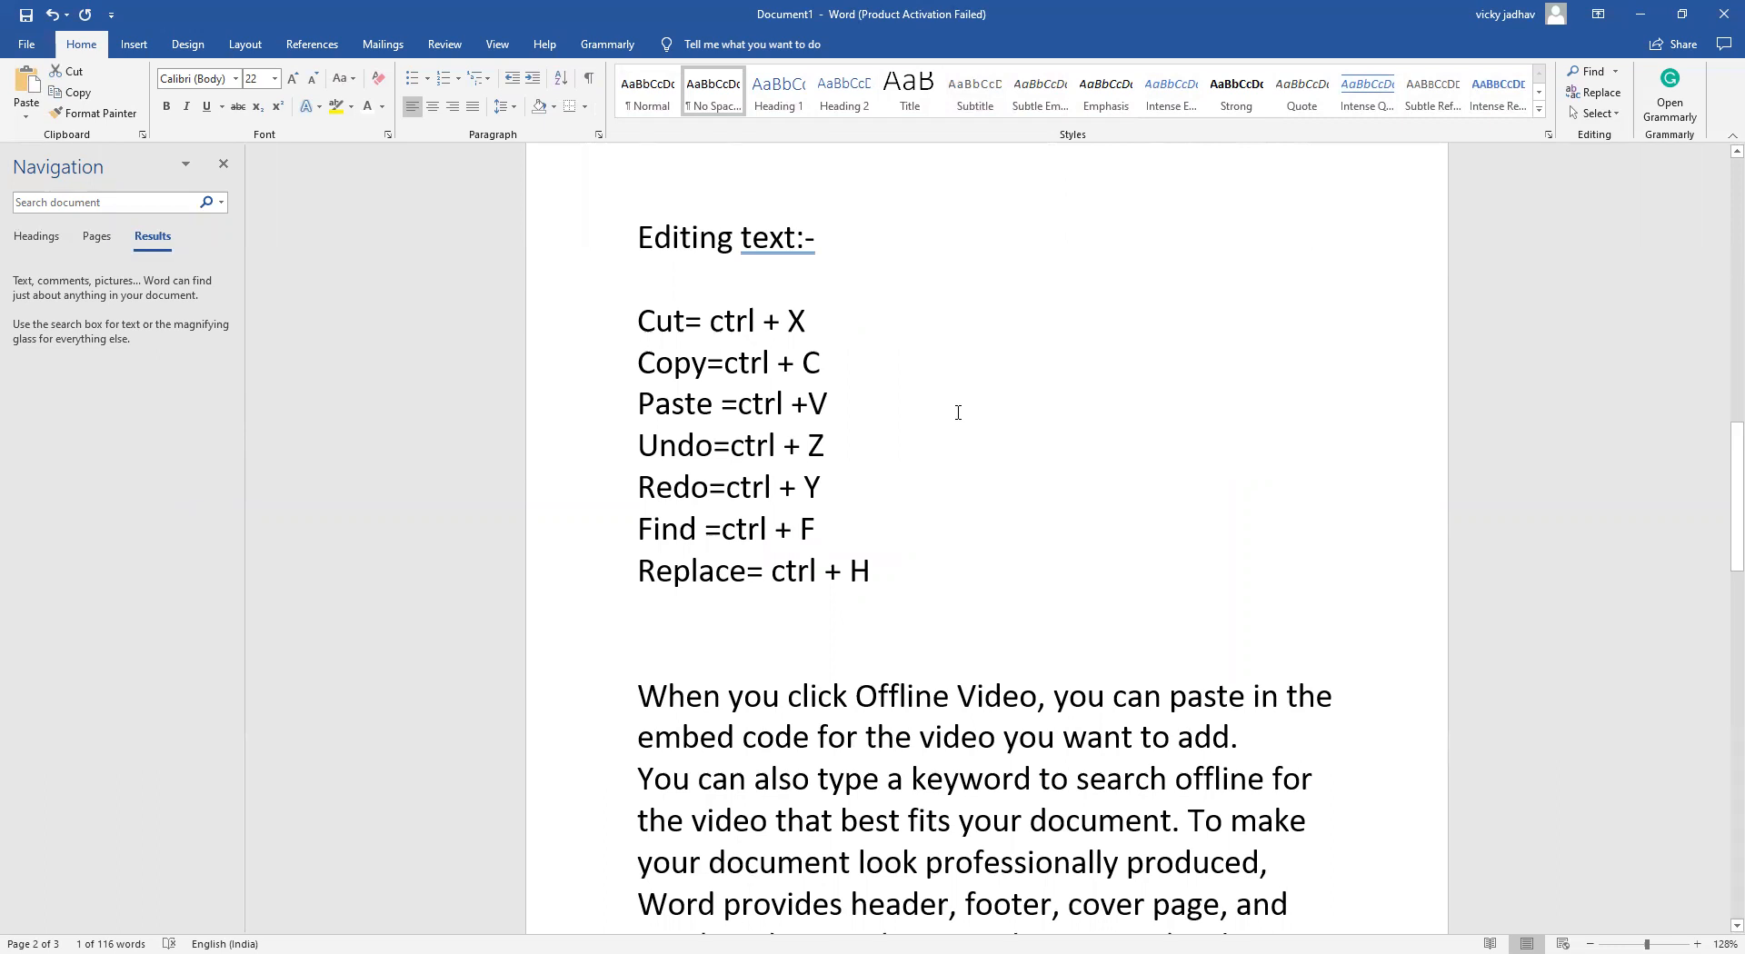
{"action": "scroll", "coordinate": [954, 413], "scroll_direction": "up", "scroll_amount": 10}
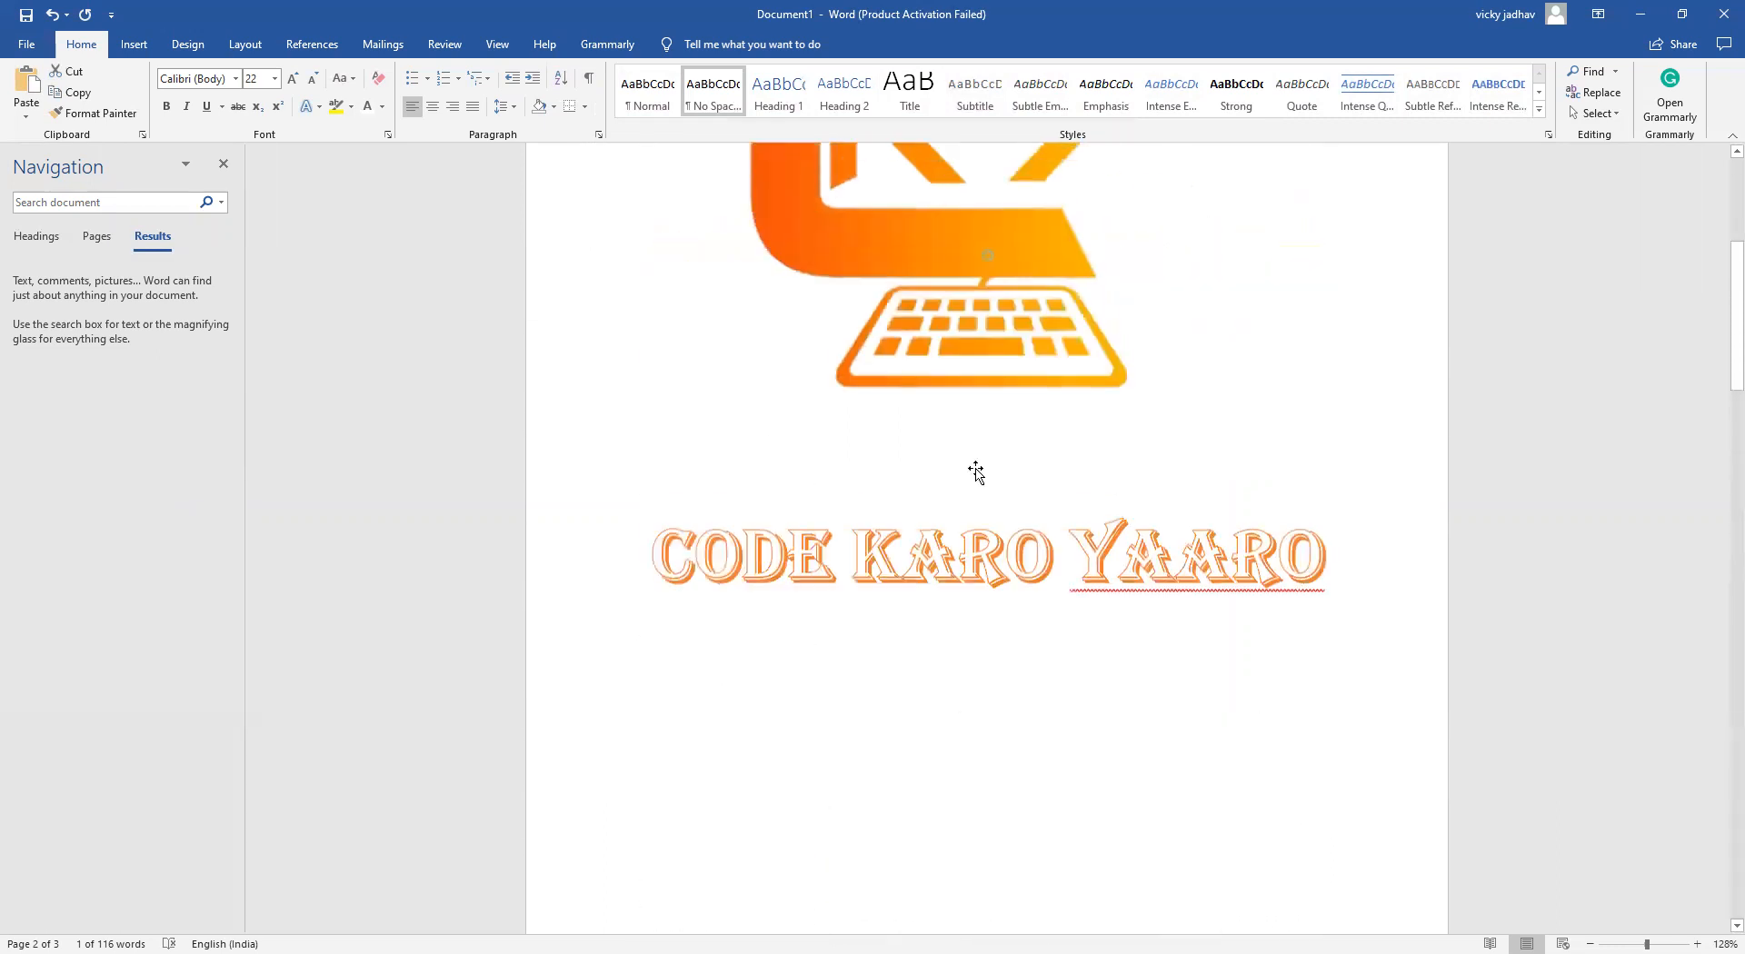